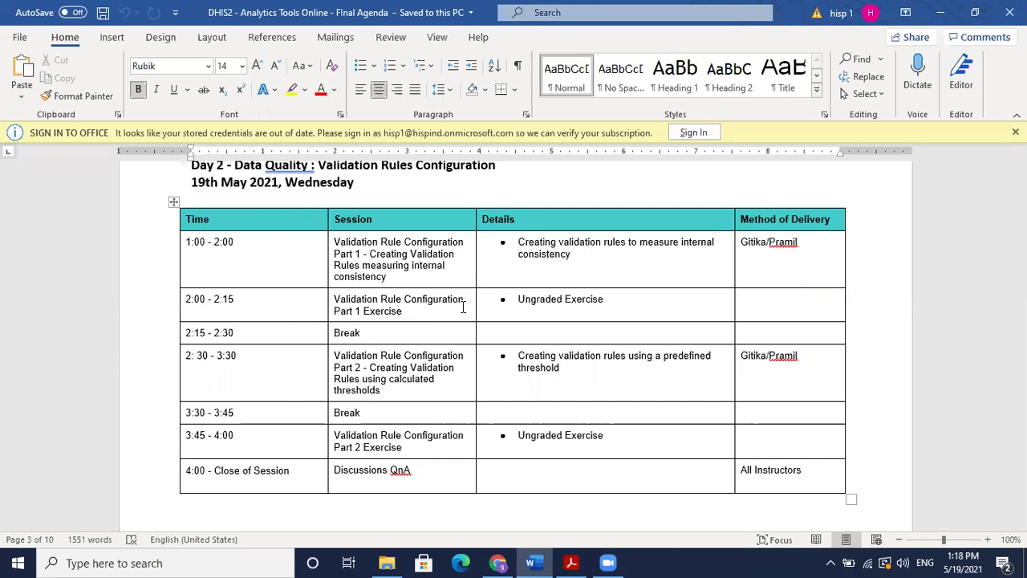
Step: Switch to the DHIS2 dashboard in Chrome, search the apps for "dat" and open the Data Entry app
click(497, 562)
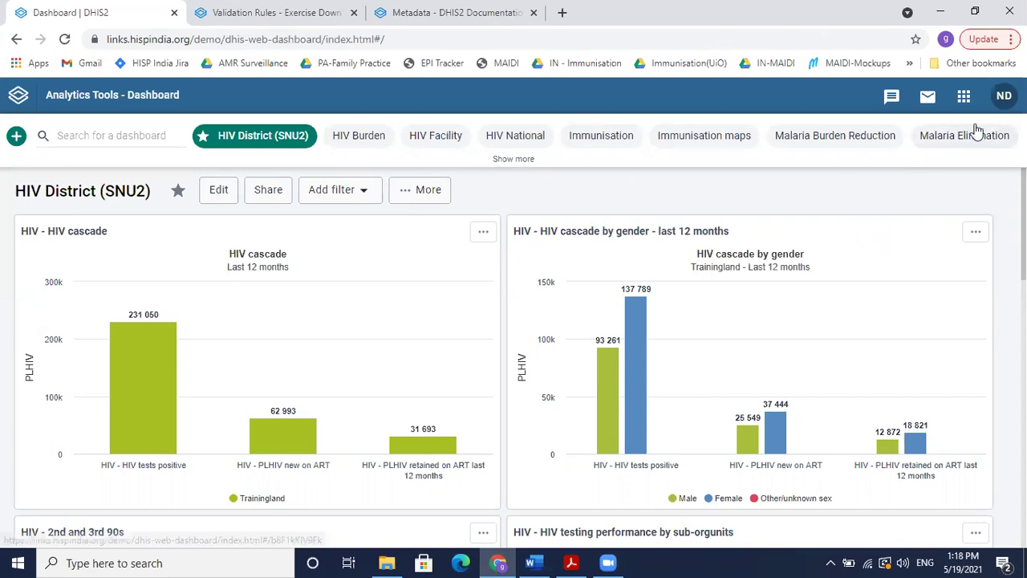
click(963, 97)
text(dat)
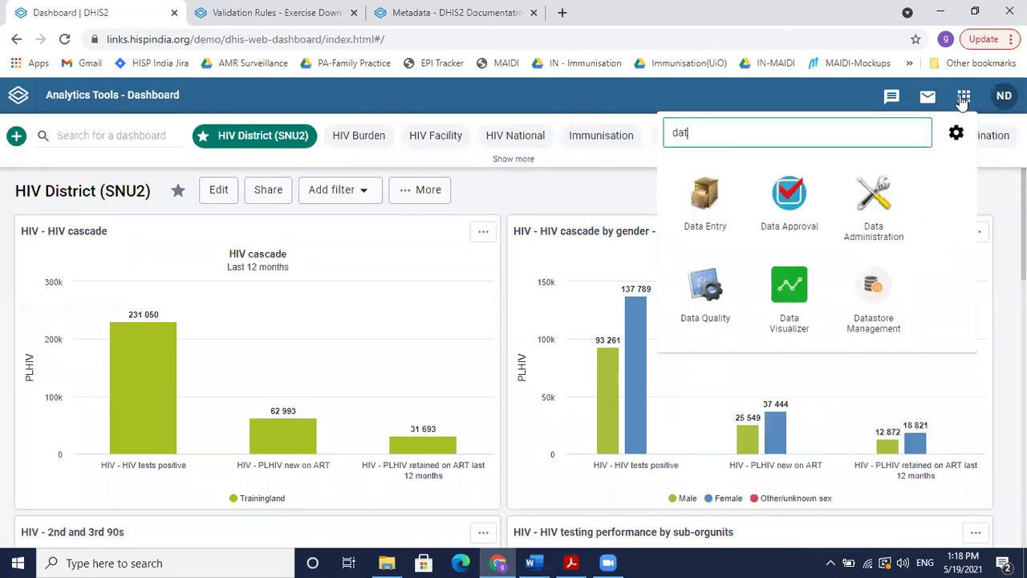
click(697, 218)
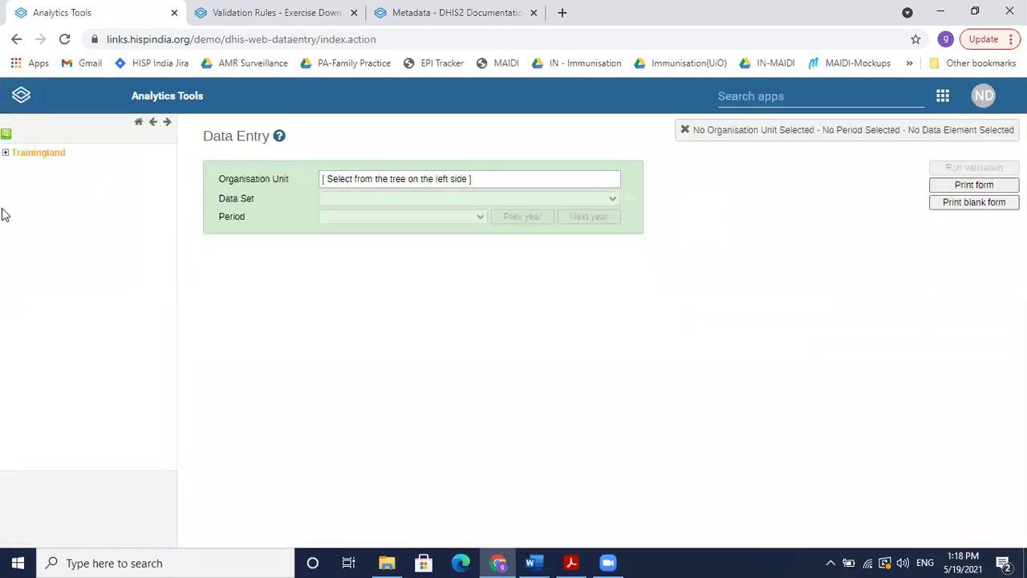
Step: Select Cardinal Hospital Gateway PHC in Trainingland's Animal Region, Bird District, as the organisation unit
click(5, 152)
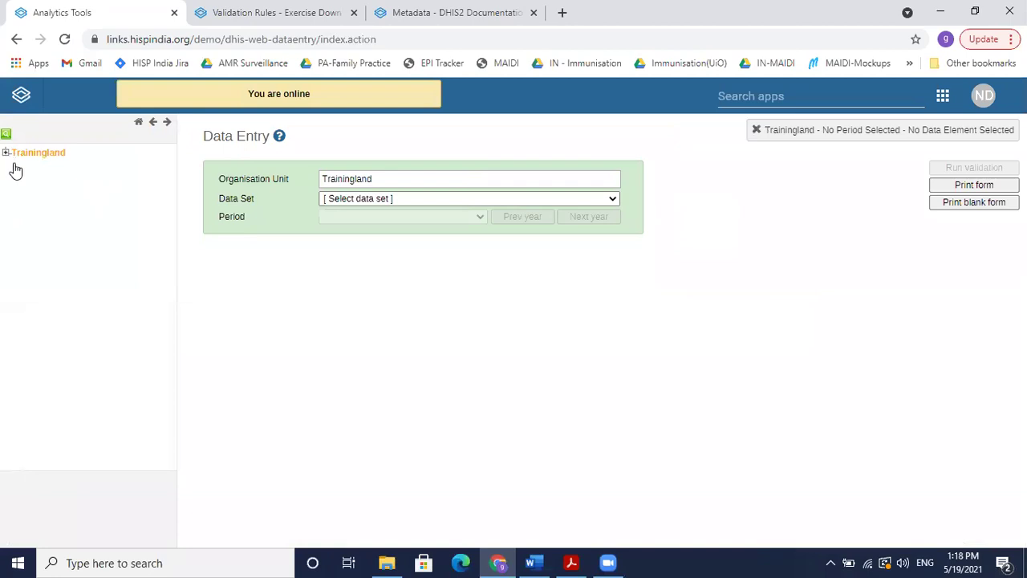
click(17, 165)
click(6, 153)
click(17, 164)
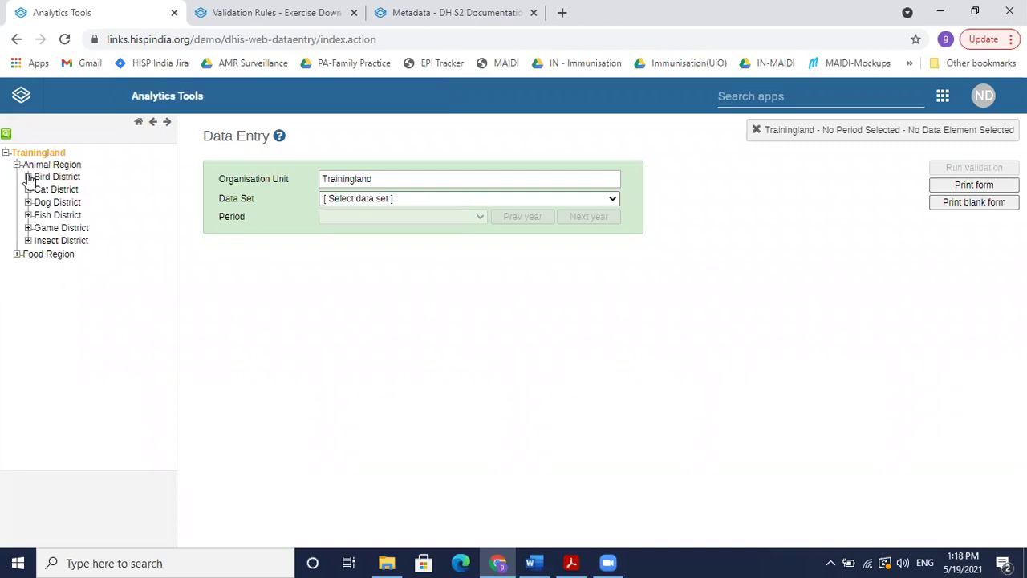
click(28, 176)
click(73, 191)
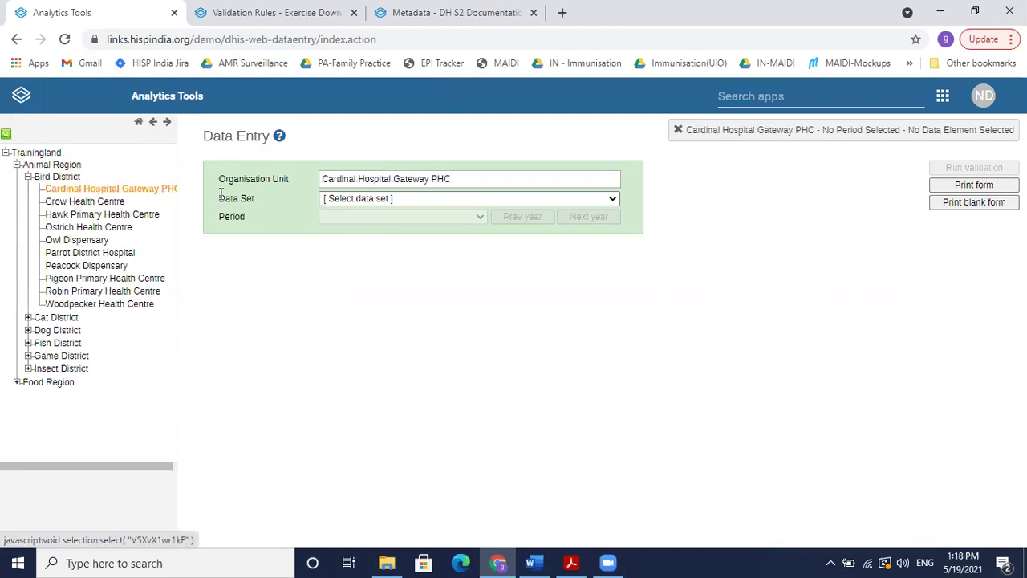
Step: Load the HIV Monthly data set for April 2021 and run validation on the entered data
click(392, 201)
click(396, 223)
click(395, 221)
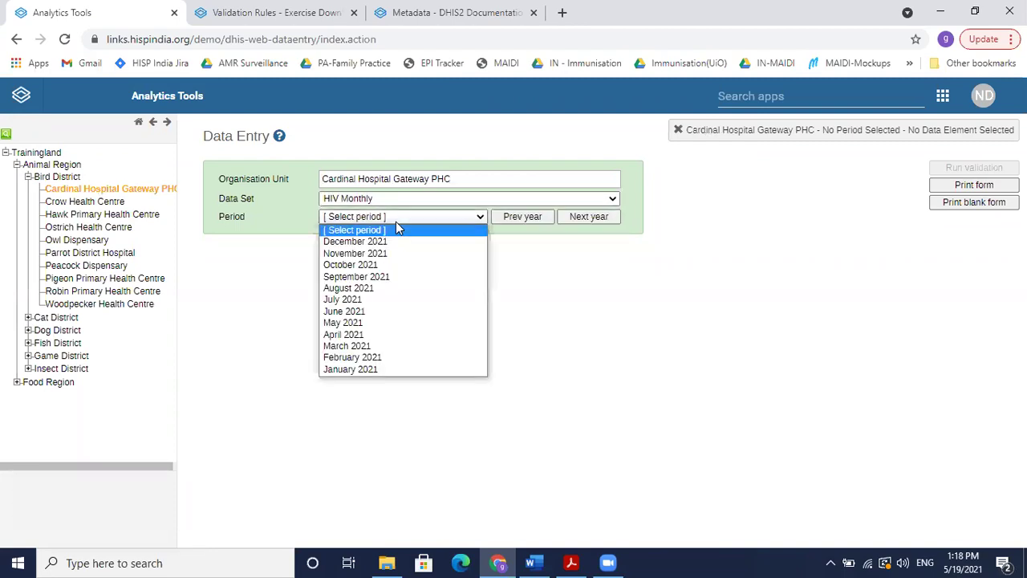
click(400, 336)
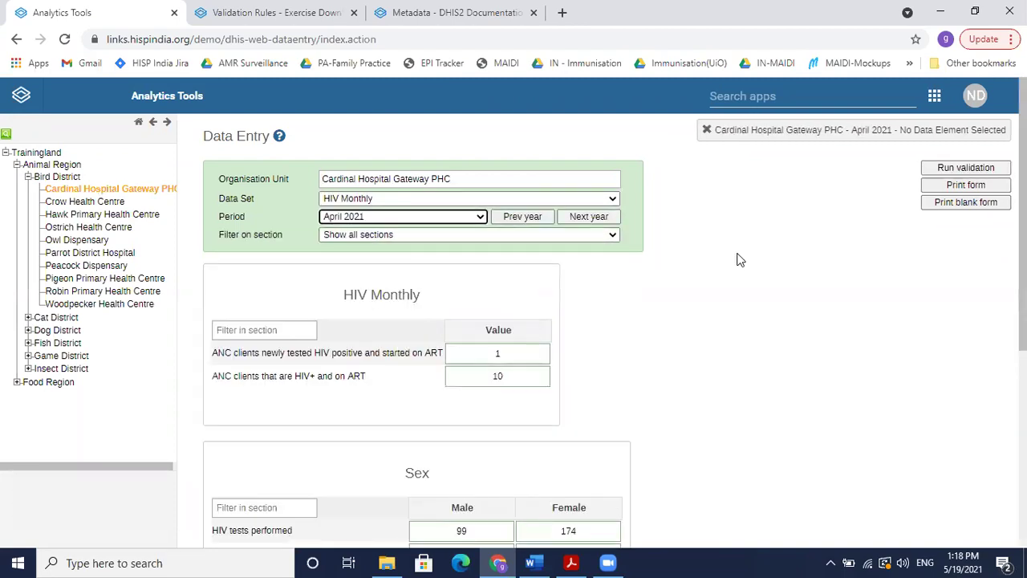
click(954, 169)
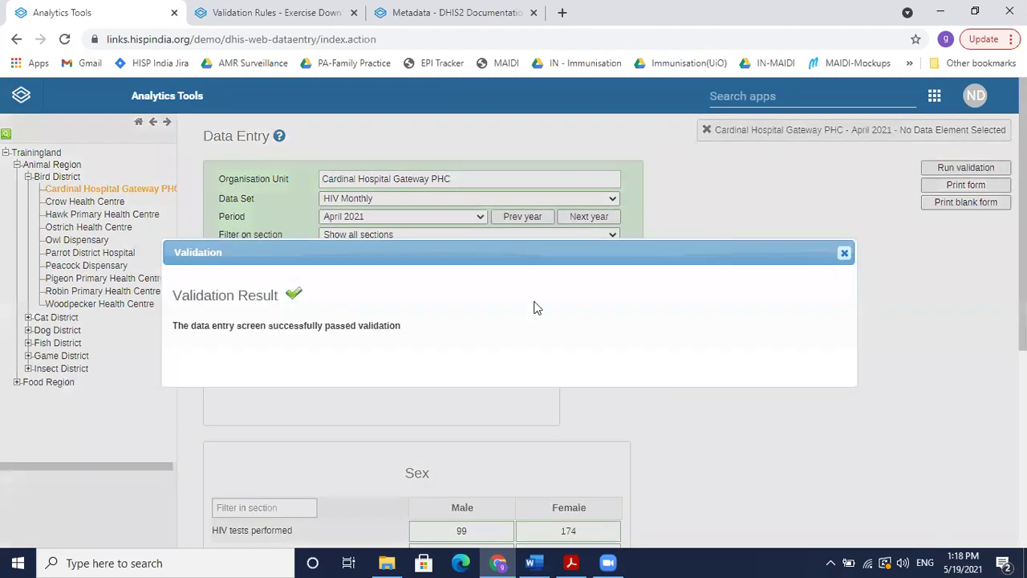
click(844, 254)
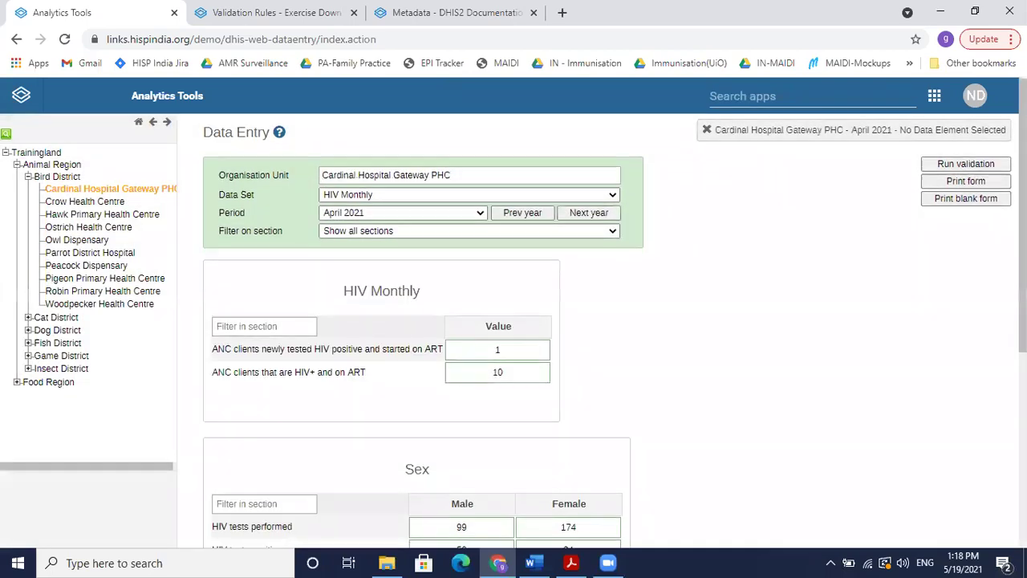
Step: Set the male value for HIV tests positive in the Sex section to 500
scroll(504, 518, down, 1)
click(478, 503)
text(00)
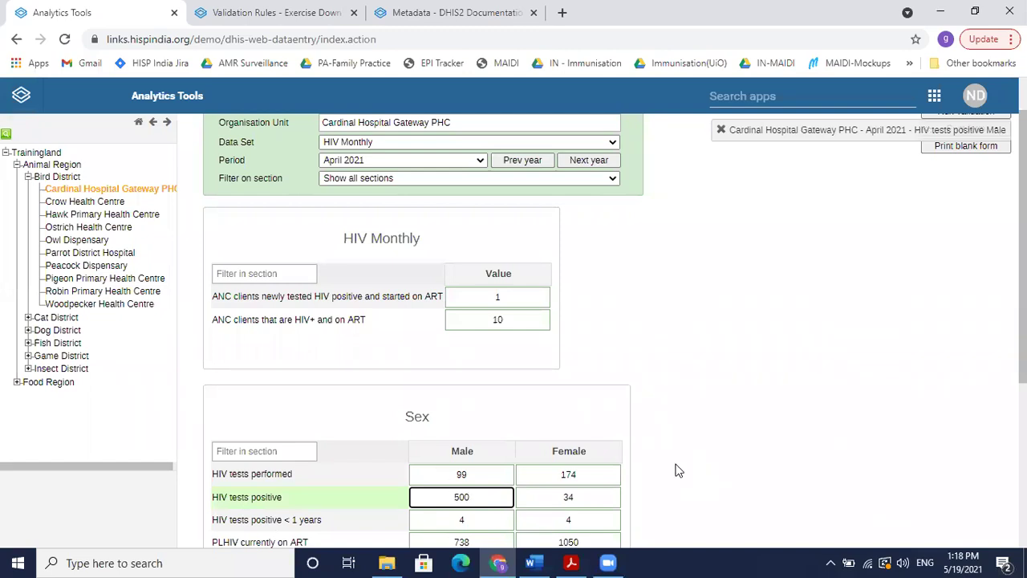
click(741, 451)
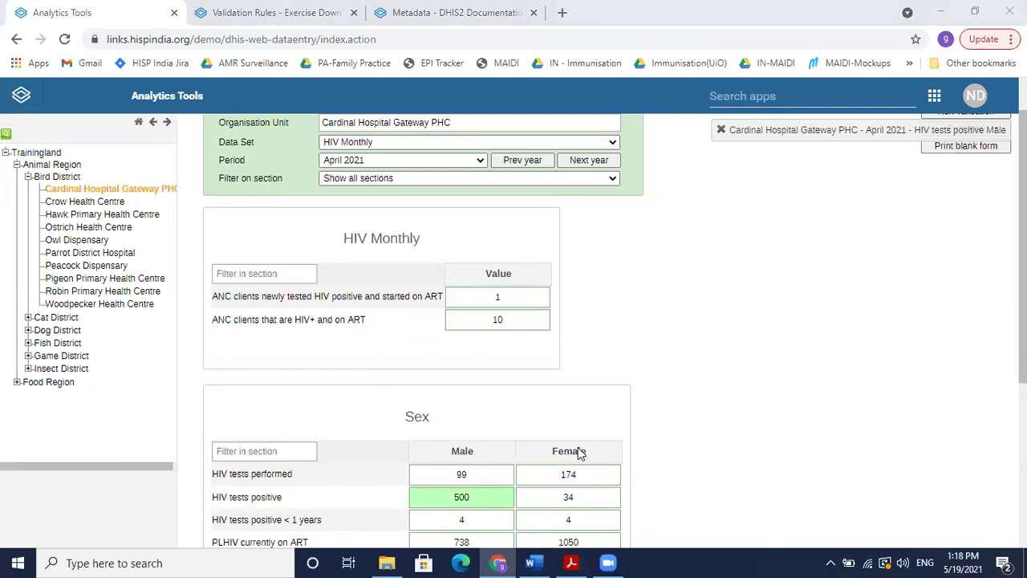
Step: Rerun validation on the April 2021 HIV Monthly form and dismiss the results after reviewing them
click(931, 241)
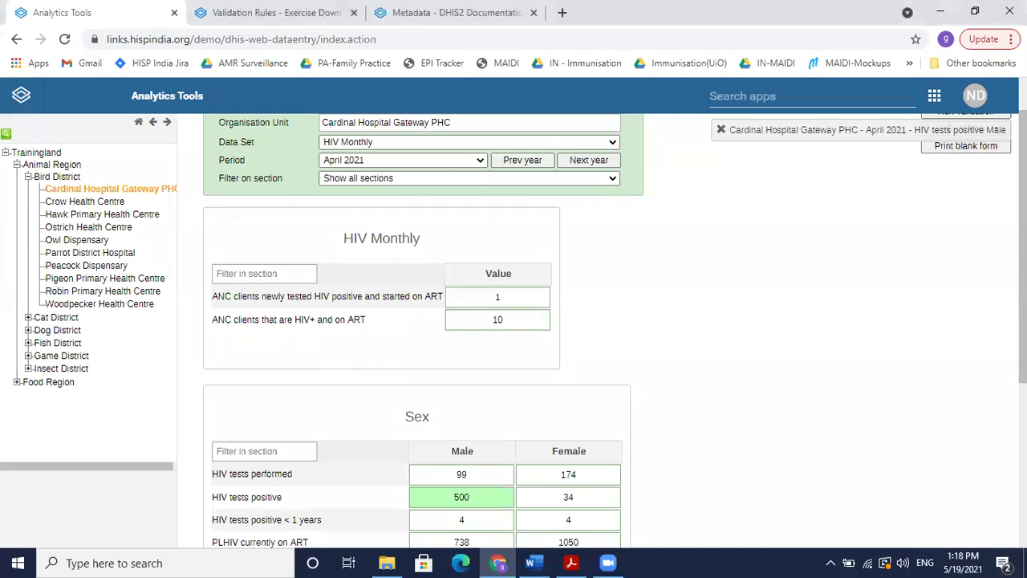
scroll(931, 241, up, 1)
scroll(931, 240, down, 1)
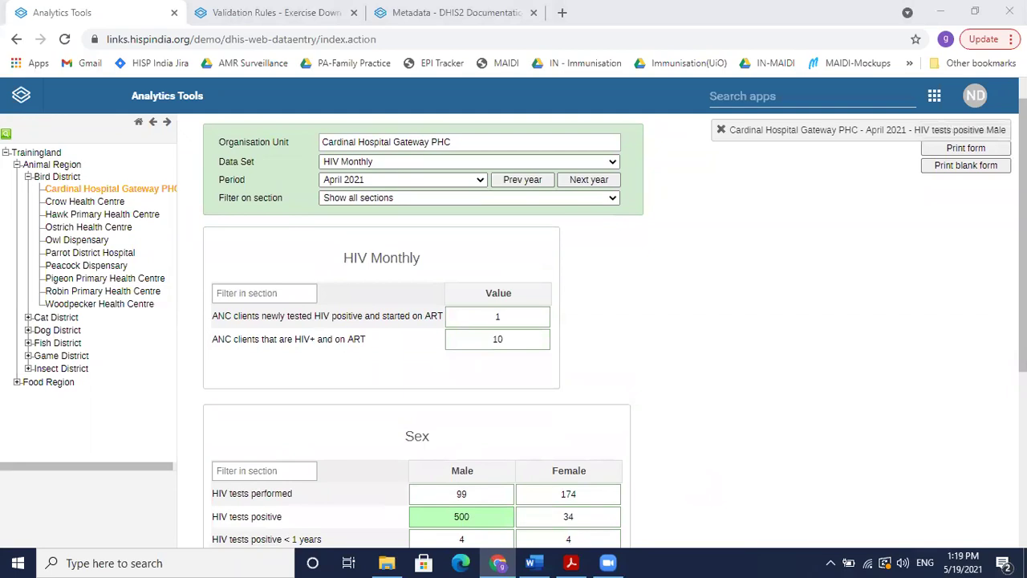
scroll(987, 213, up, 1)
click(967, 169)
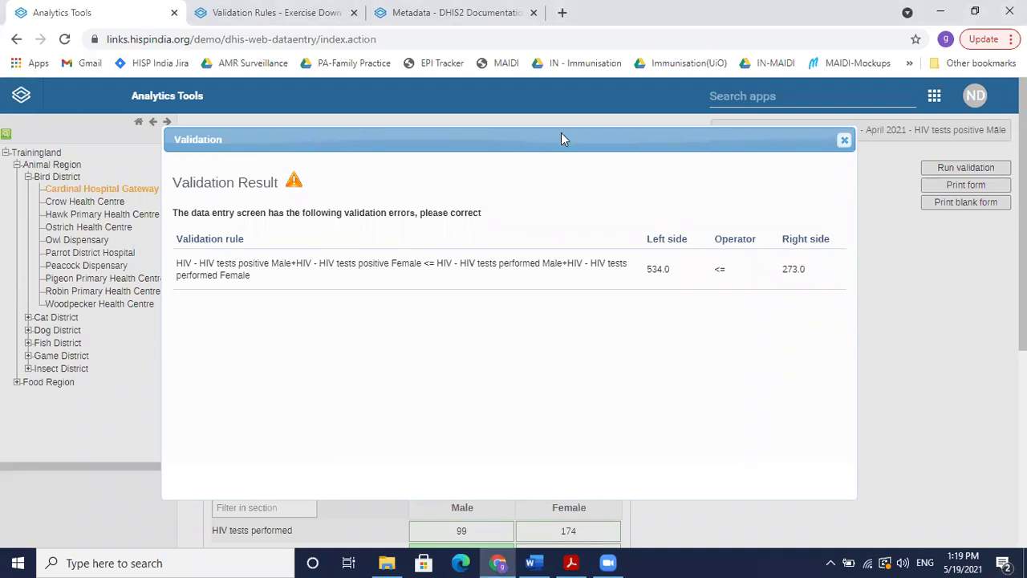
click(845, 140)
Step: Search the apps for "main", open the Maintenance app and go to its Validation section
click(737, 98)
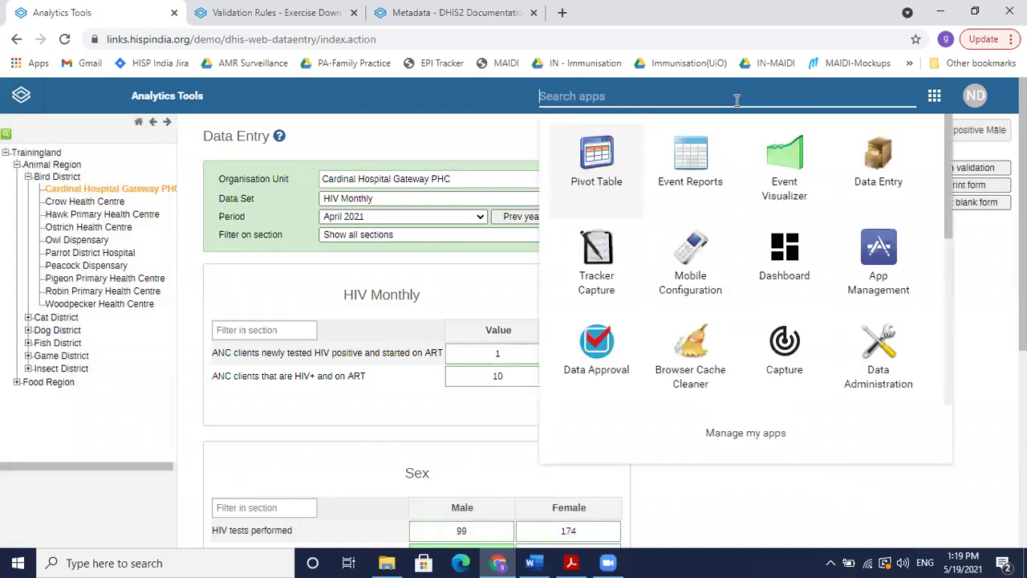
text(main)
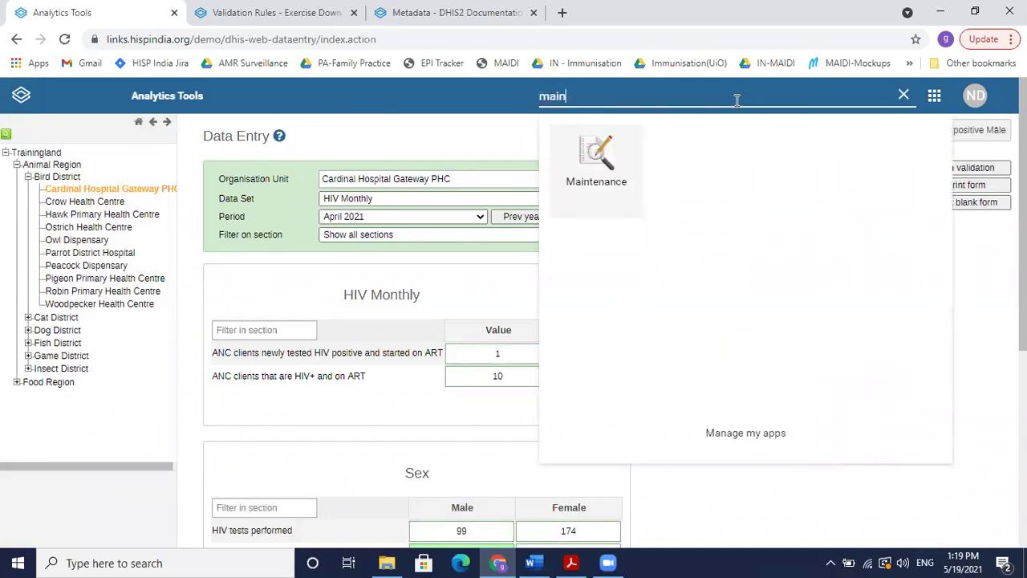
click(591, 176)
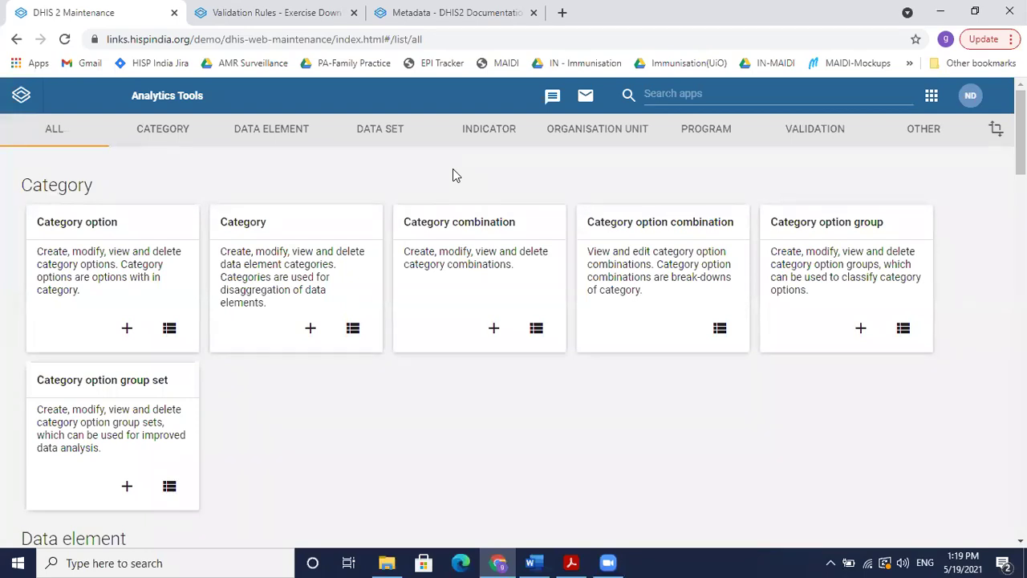
click(816, 133)
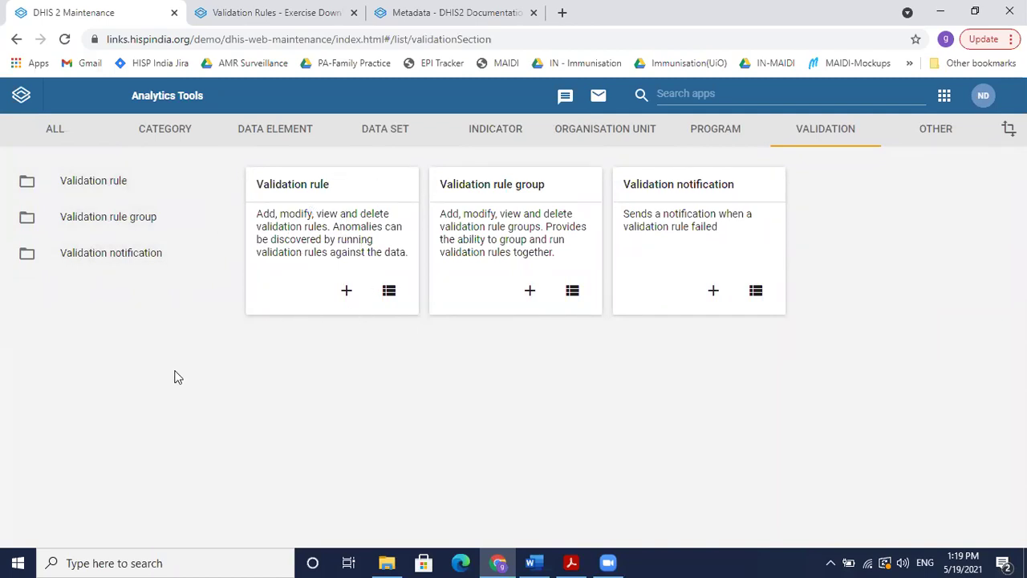
Step: Open the list of existing validation rules and browse through its entries
click(390, 291)
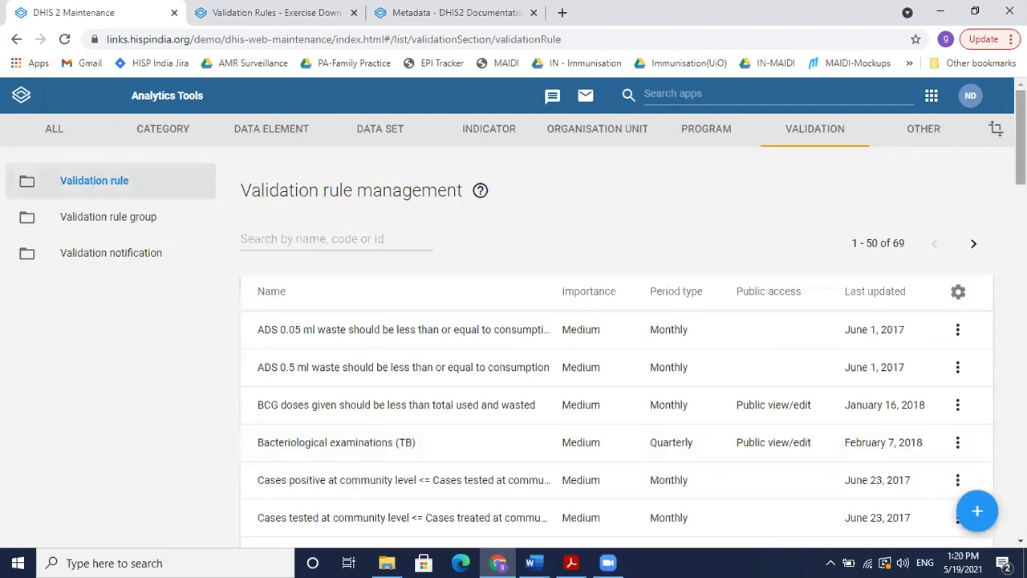
scroll(617, 345, down, 10)
scroll(562, 254, up, 10)
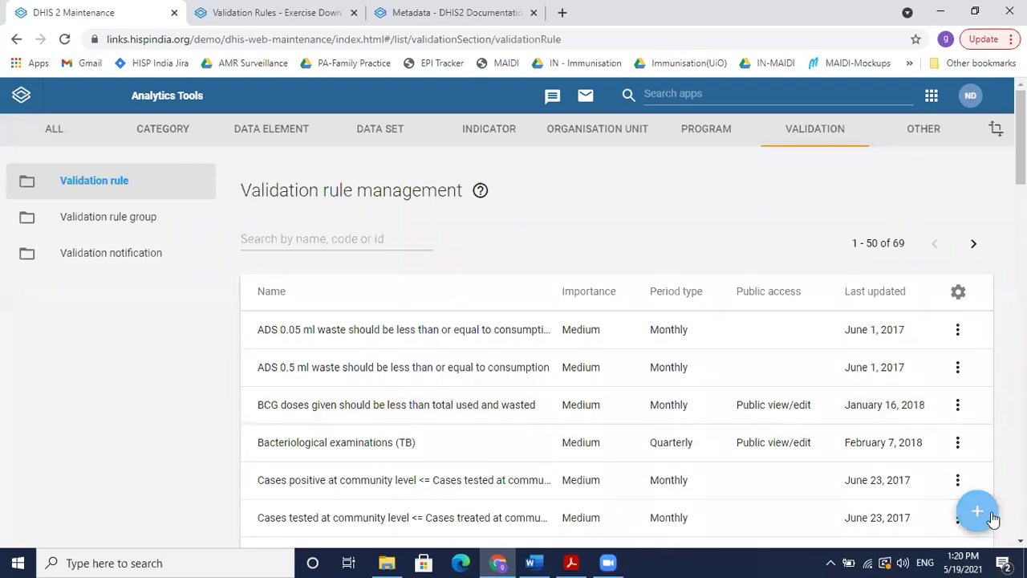
click(68, 177)
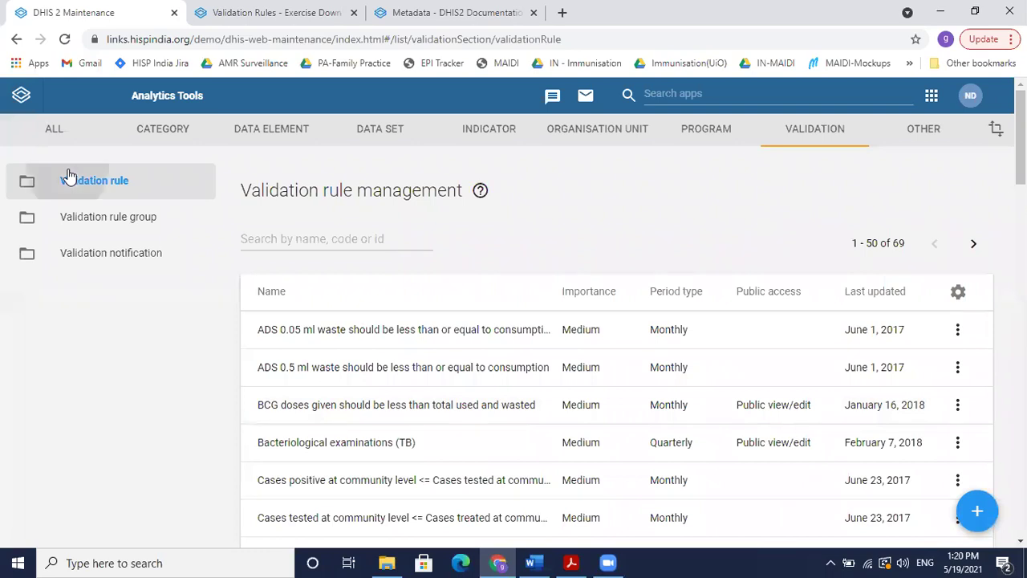
Step: Return to the Validation overview and start adding a new validation rule, beginning with its name field
click(15, 39)
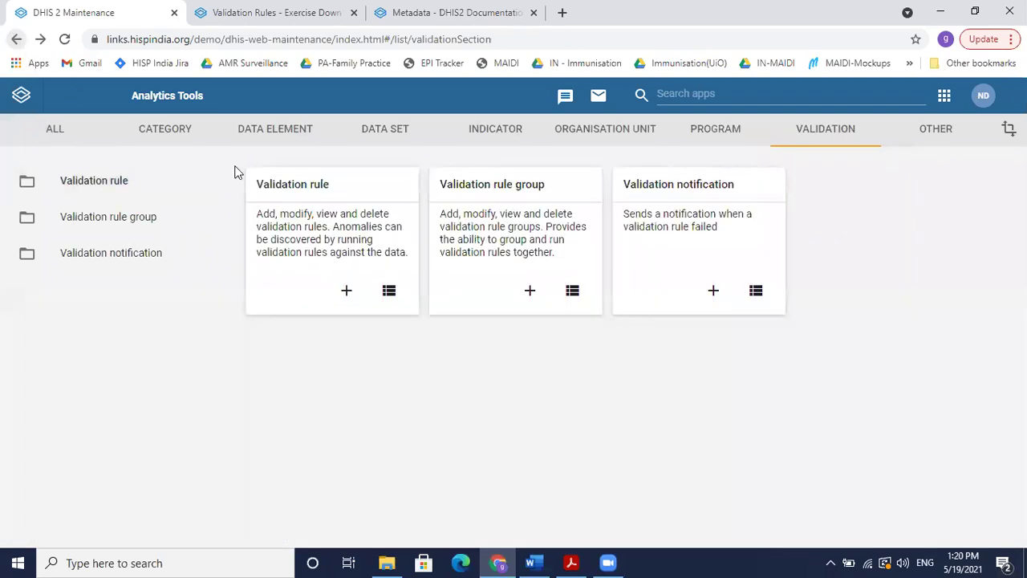
click(345, 292)
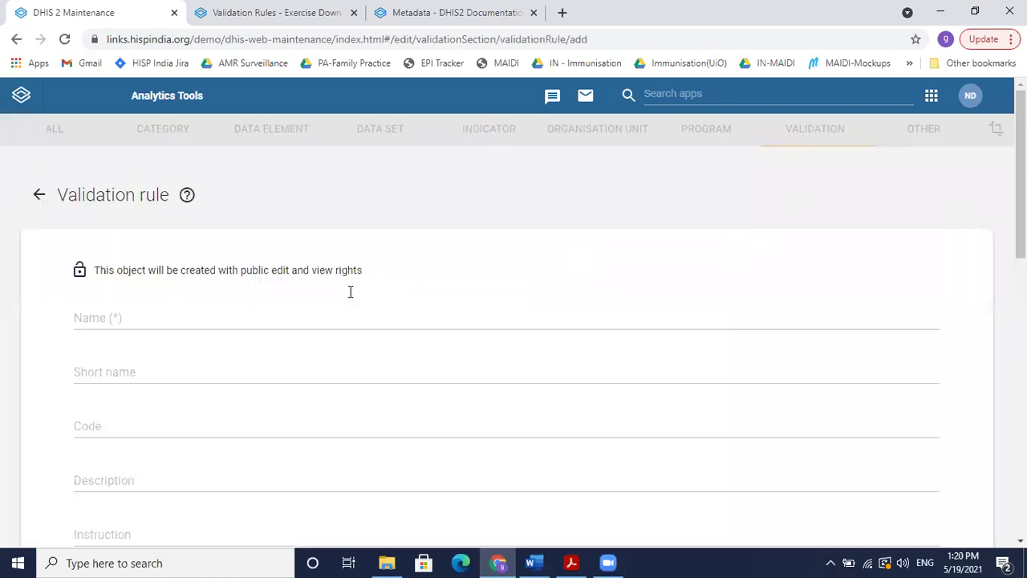
click(198, 316)
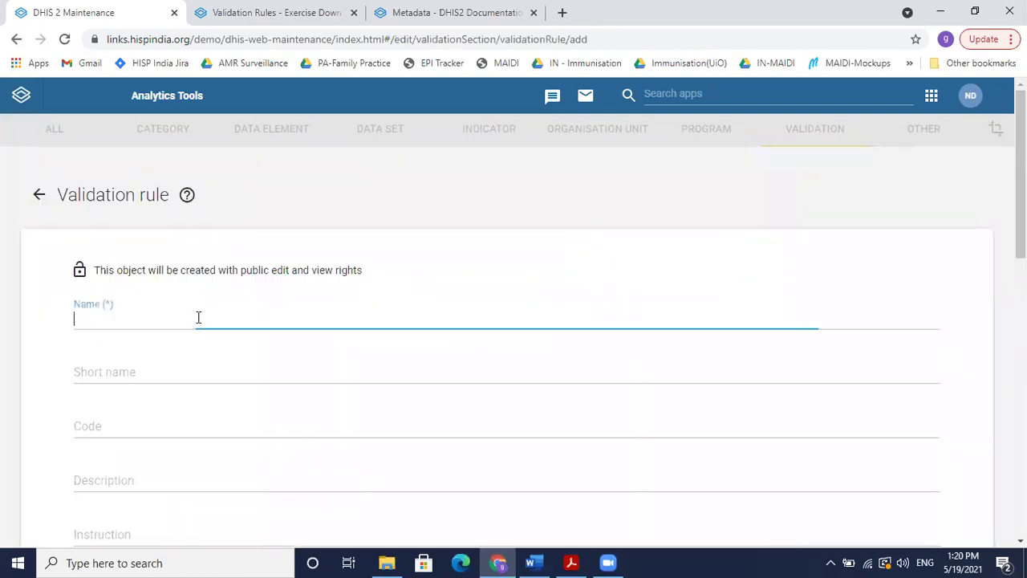
Step: Review the new validation rule form's fields, from name and importance through expressions, operator, organisation unit levels and the skip option
scroll(513, 321, down, 2)
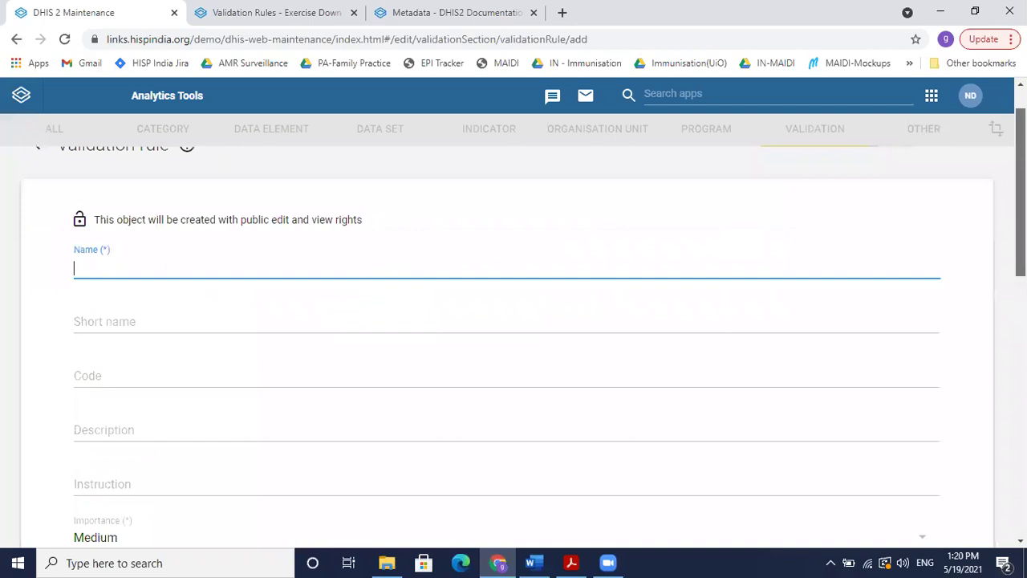
scroll(514, 321, down, 1)
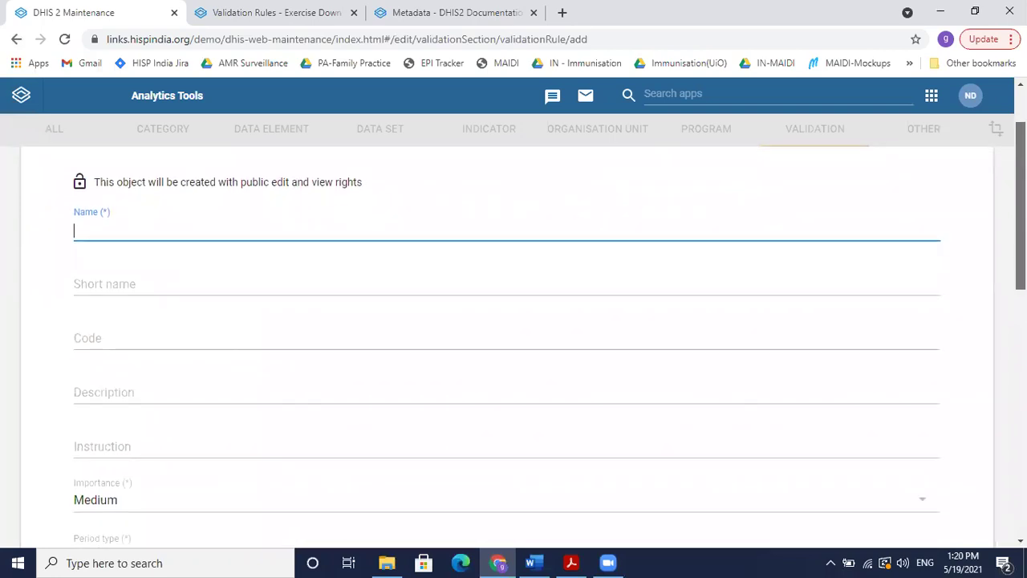
scroll(514, 321, down, 1)
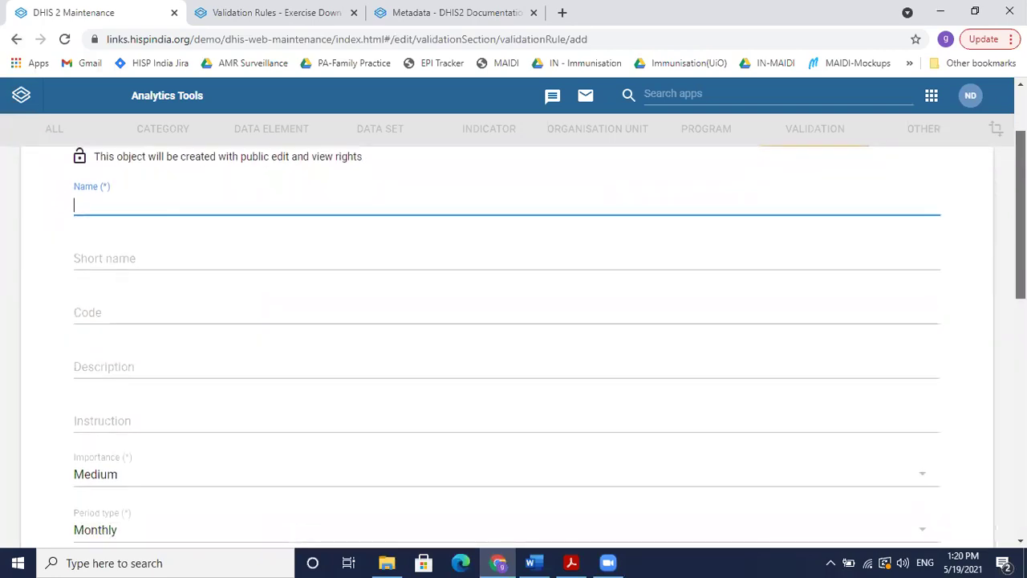
scroll(513, 321, down, 2)
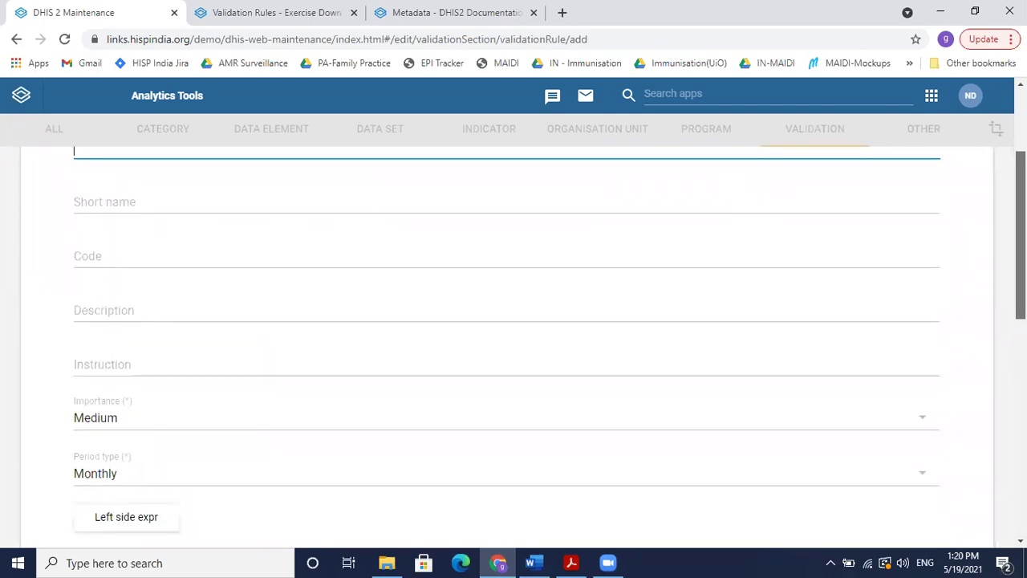
scroll(514, 345, down, 5)
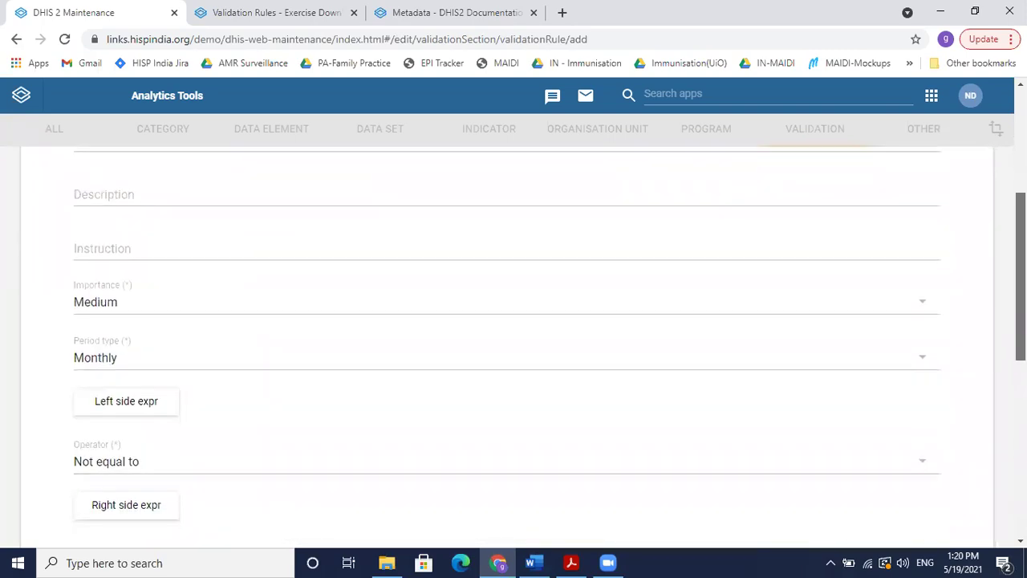
scroll(513, 345, down, 1)
scroll(514, 345, down, 3)
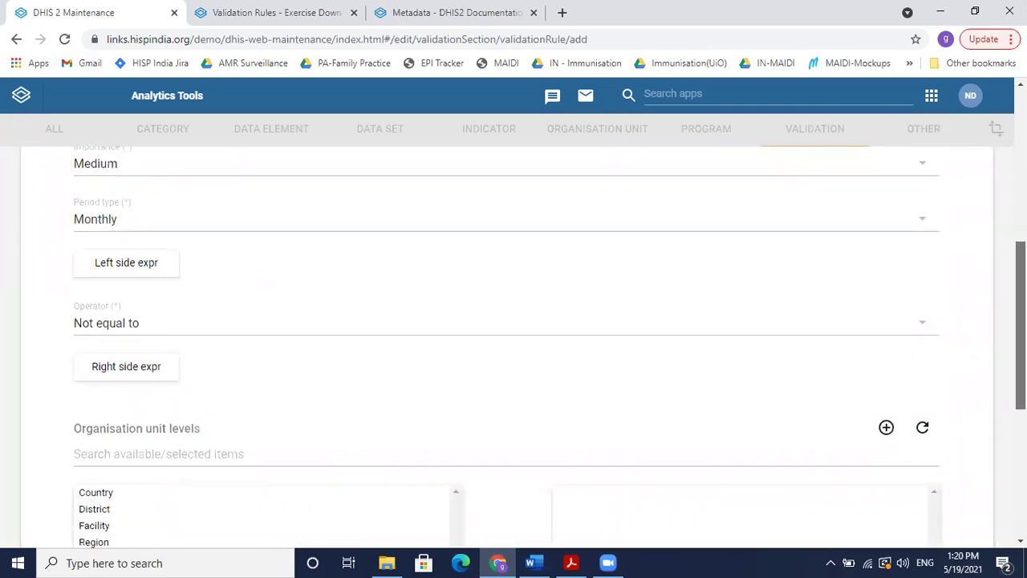
scroll(513, 345, down, 4)
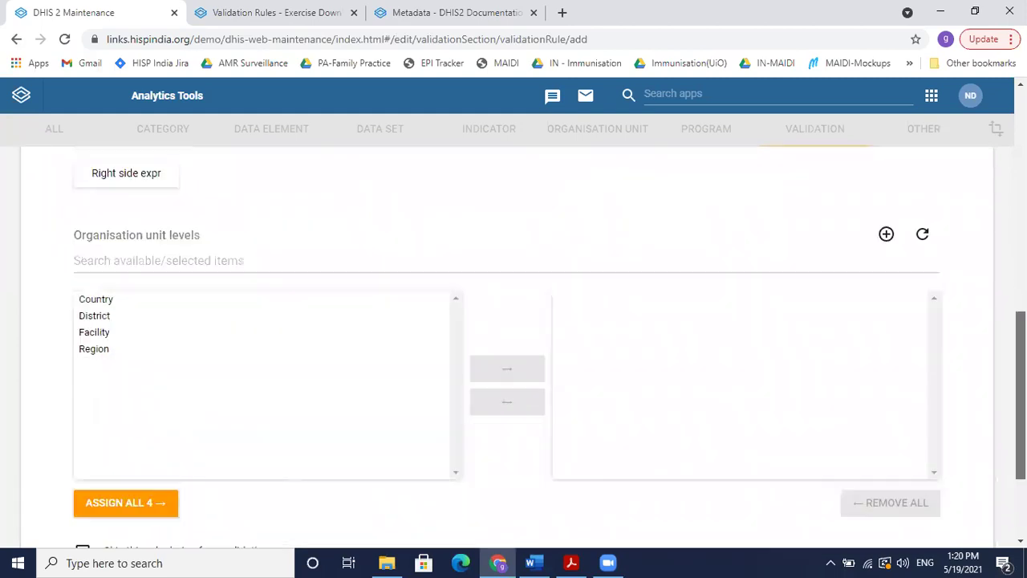
scroll(513, 345, down, 2)
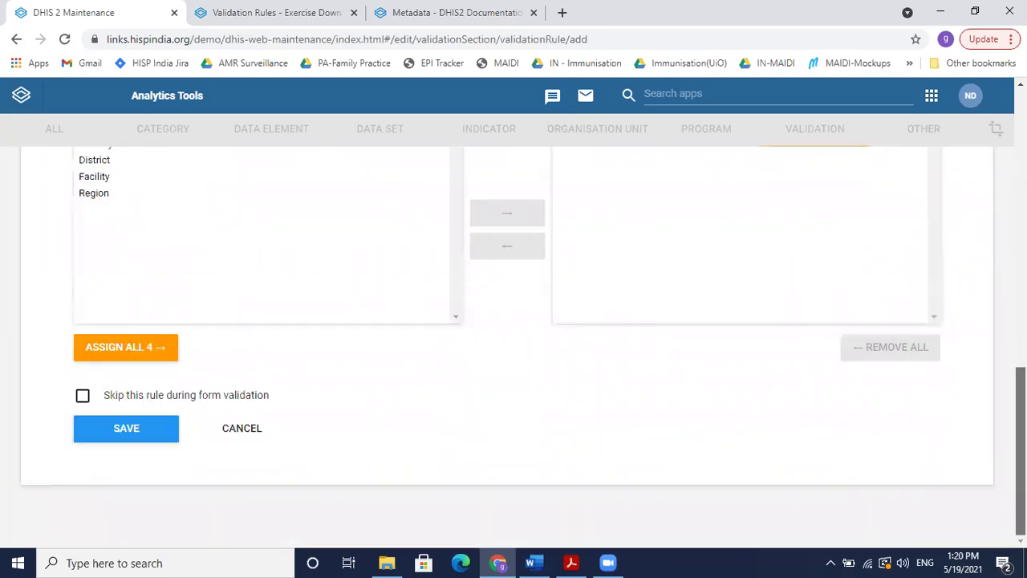
scroll(514, 345, up, 2)
scroll(216, 237, up, 1)
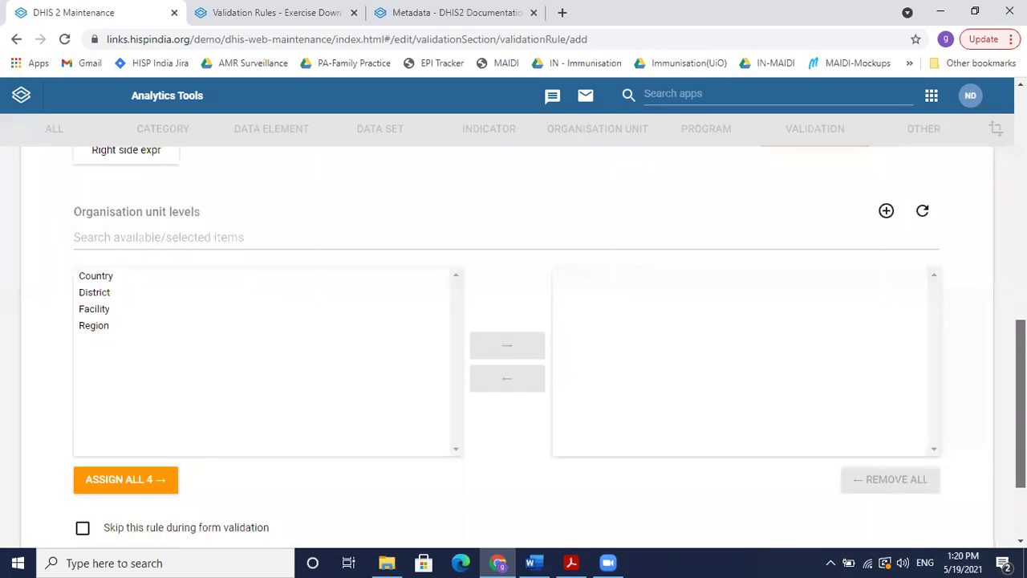
scroll(217, 237, up, 2)
scroll(513, 345, up, 4)
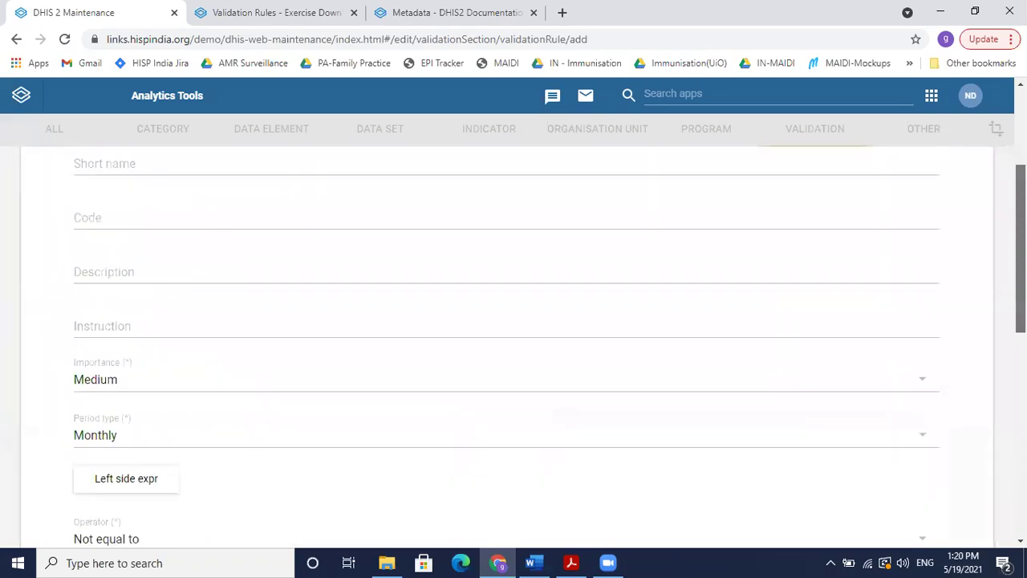
Step: Name the new validation rule "GA_ HIV tests positive<=HIV tests performed"
scroll(514, 345, up, 2)
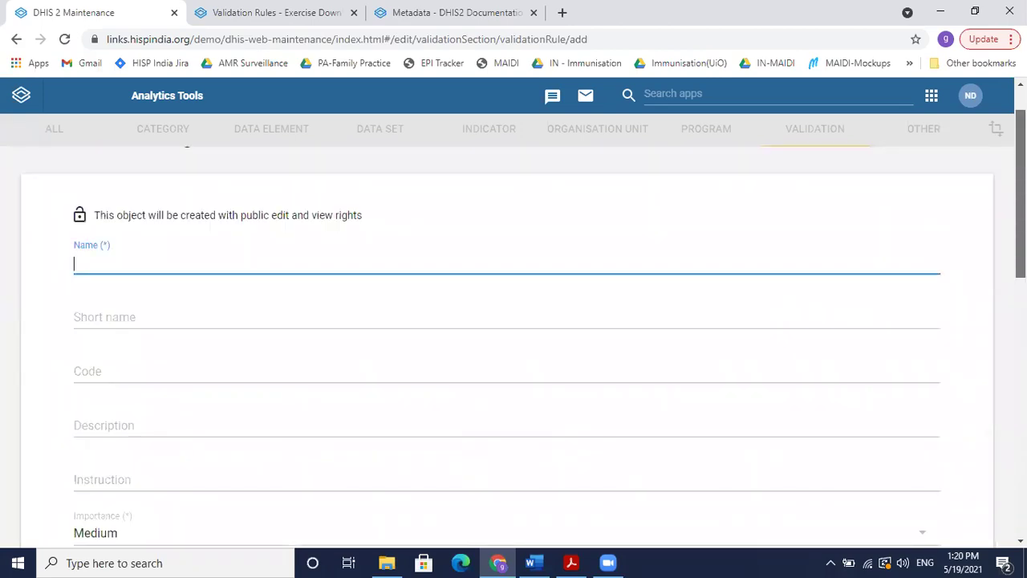
scroll(514, 345, down, 1)
scroll(513, 346, down, 1)
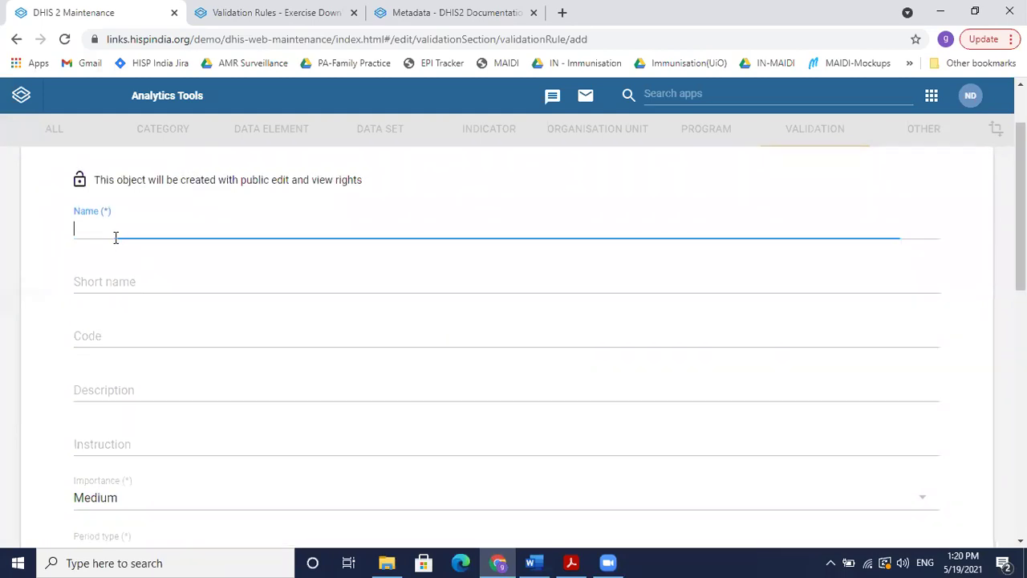
text(GA_ HIV tests positi)
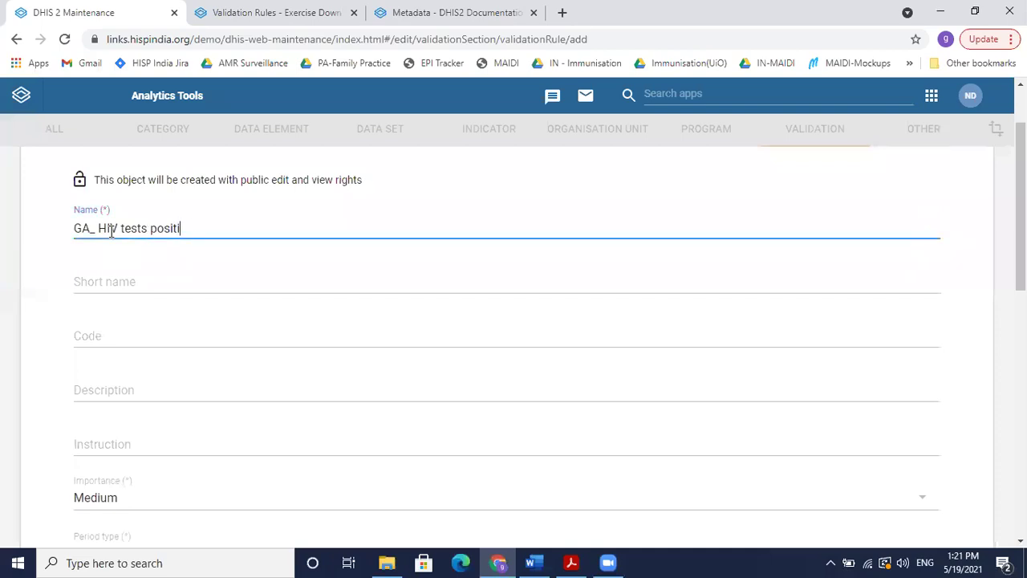
text(ve<=HIV tests performed)
key(BackSpace)
key(BackSpace)
key(BackSpace)
key(BackSpace)
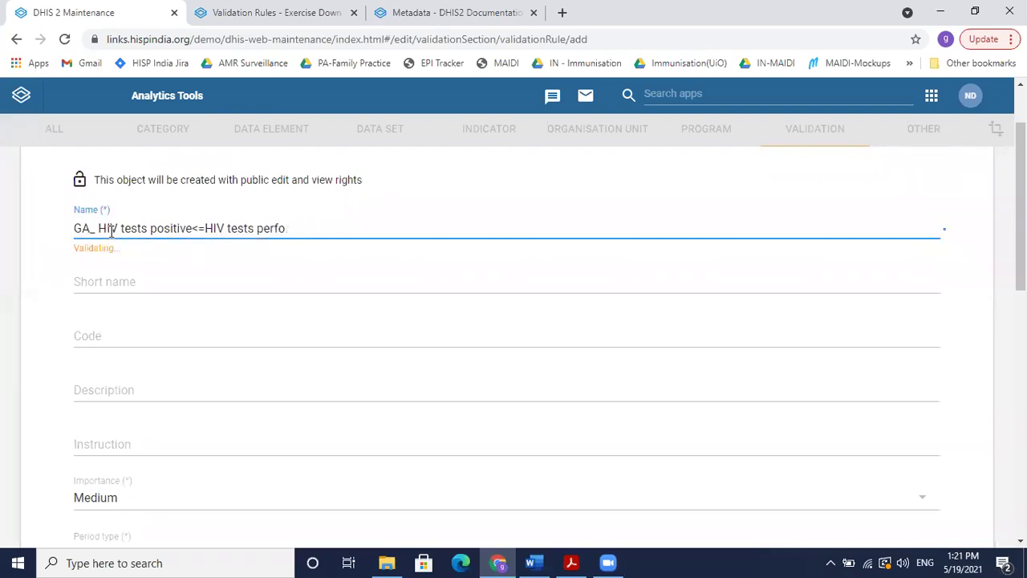
text(rmed)
Step: Copy the rule's full name into the short name field
key(ctrl+a)
key(ctrl+c)
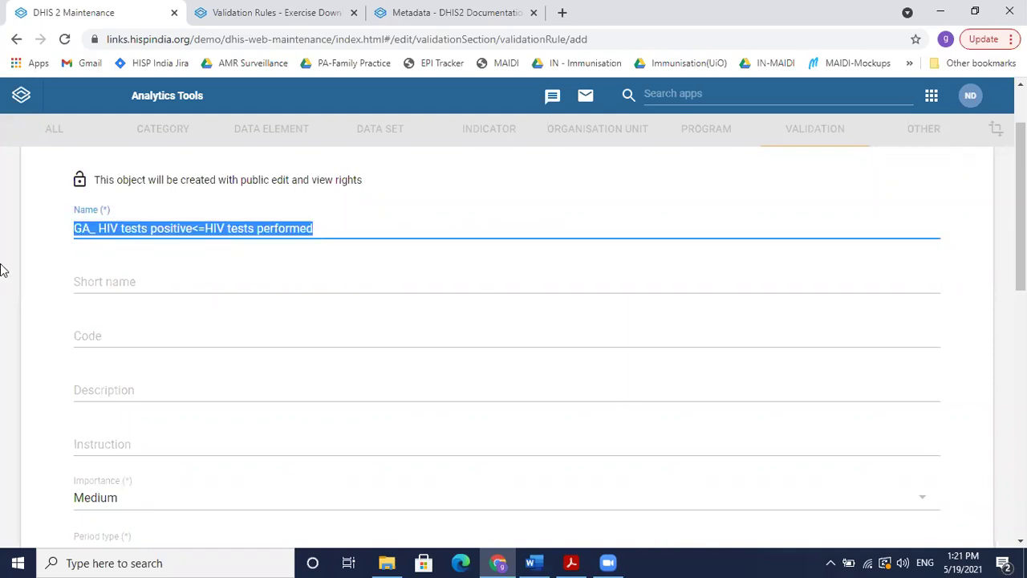
click(85, 286)
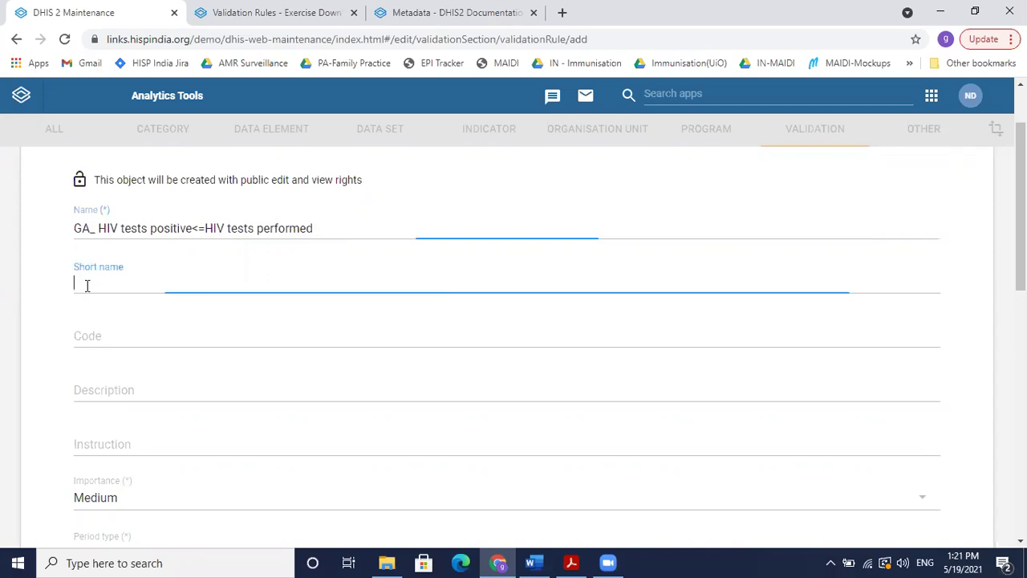
key(ctrl+v)
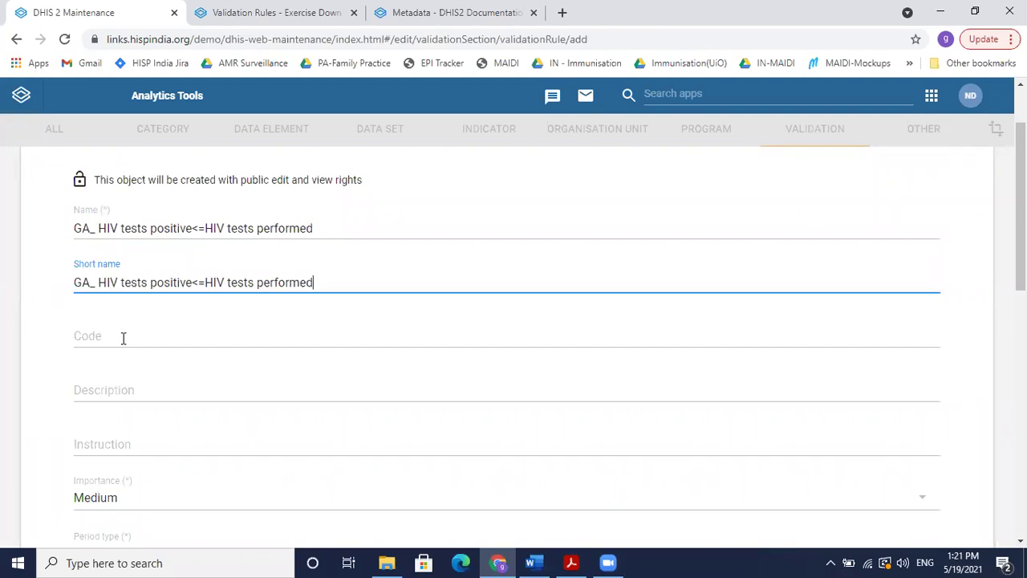
Step: Reuse the copied name as the description without its GA_ prefix, spaced as "HIV tests positive <= HIV tests performed"
click(135, 389)
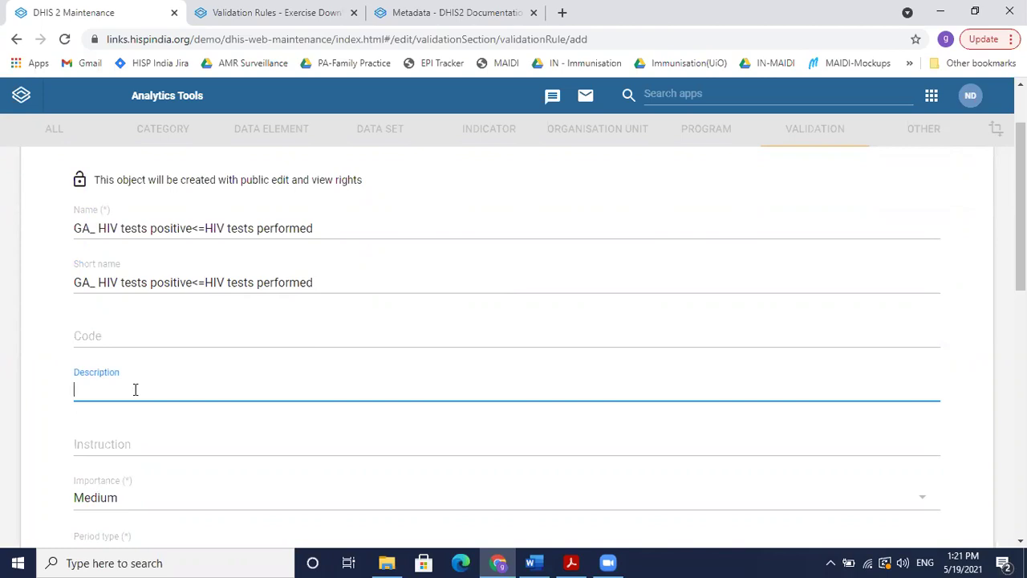
key(ctrl+v)
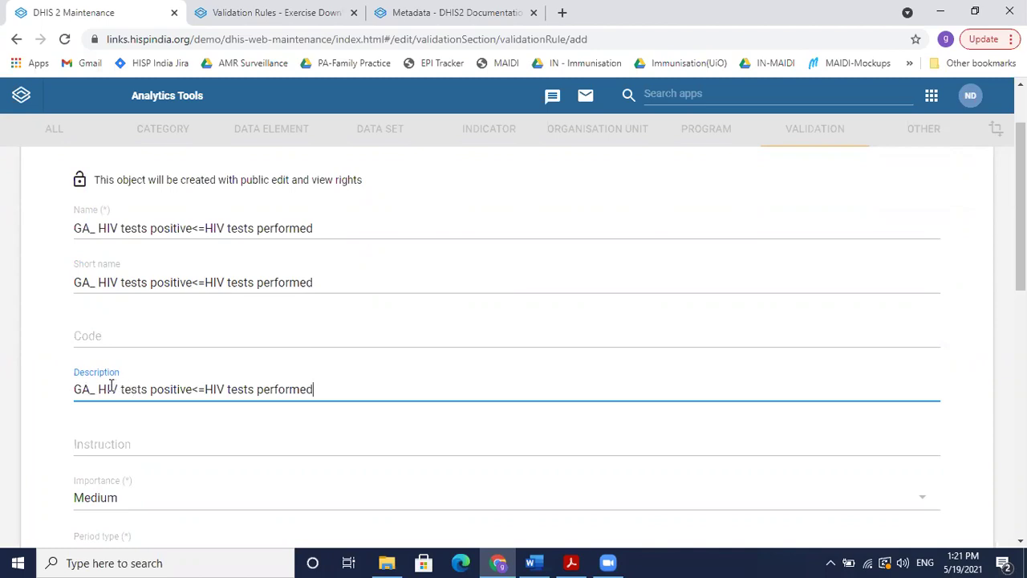
click(103, 386)
key(BackSpace)
key(BackSpace)
key(BackSpace)
key(BackSpace)
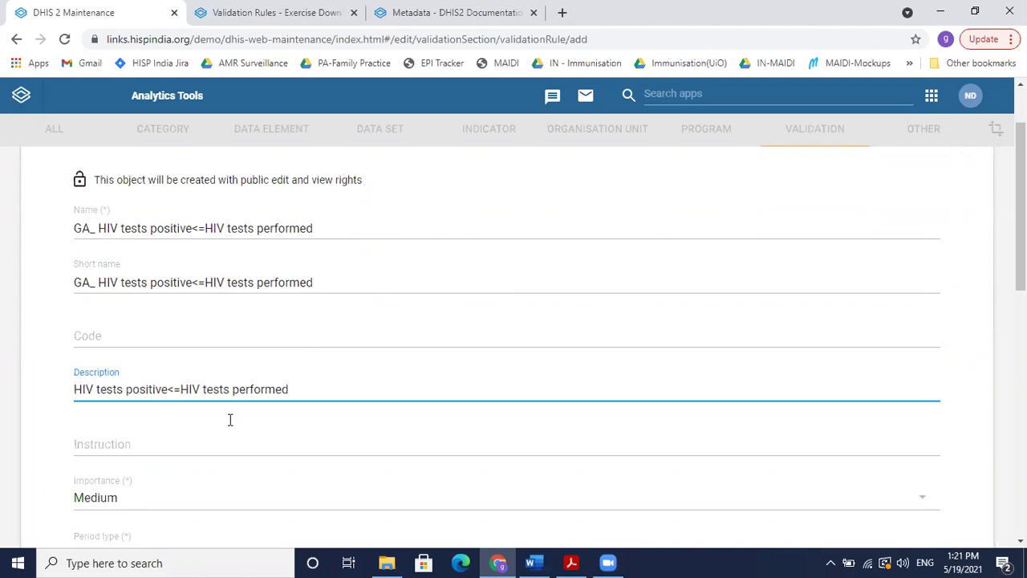
click(168, 389)
click(169, 390)
Step: Enter the instruction "Make a visit to the facility where HIV test positive cases are greater than the HIV tests performed"
click(161, 433)
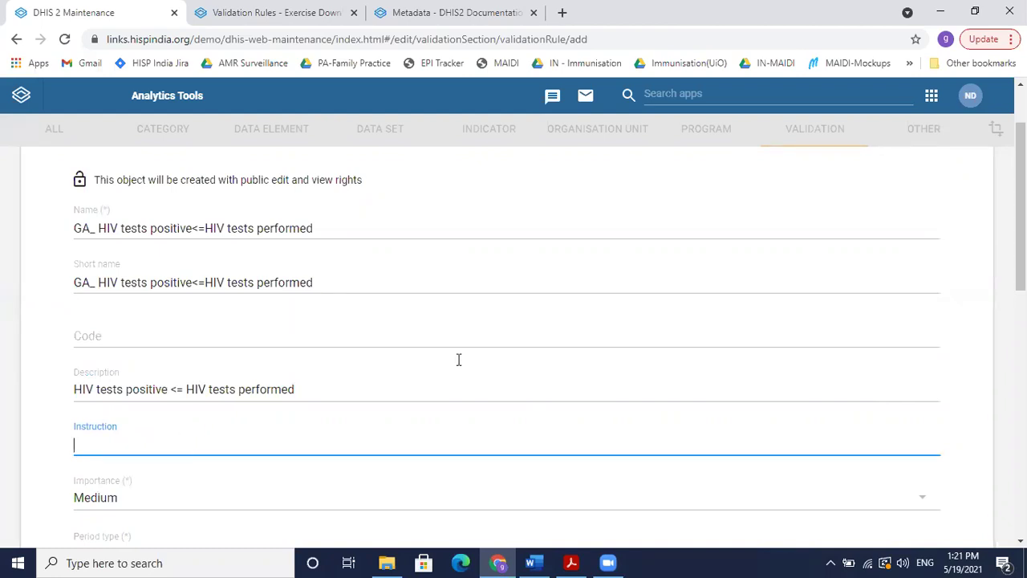
scroll(1020, 241, down, 1)
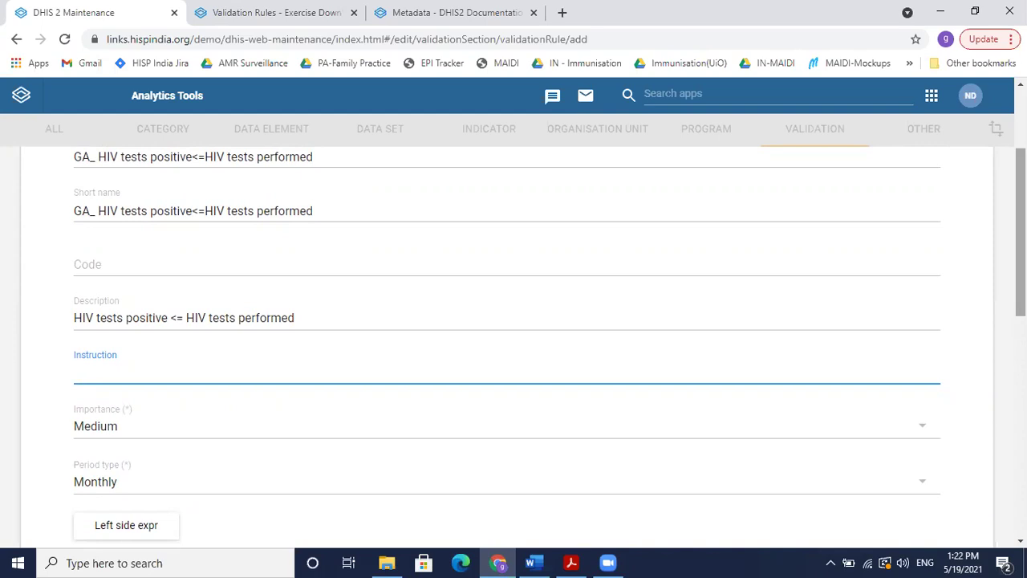
text(Maj)
key(BackSpace)
text(ke a visit to the facility)
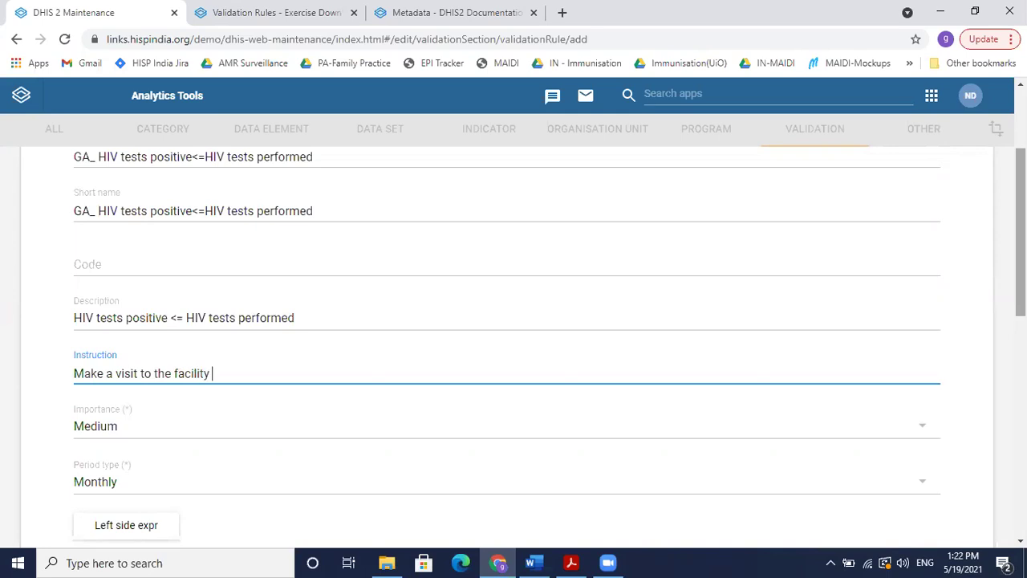
text(where HIV tests positiv)
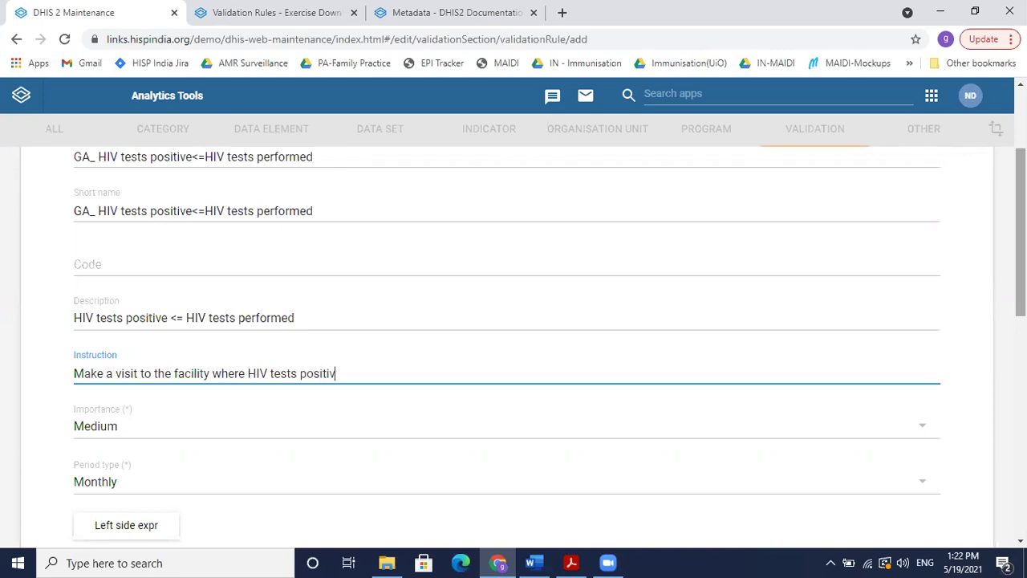
text(e are grea)
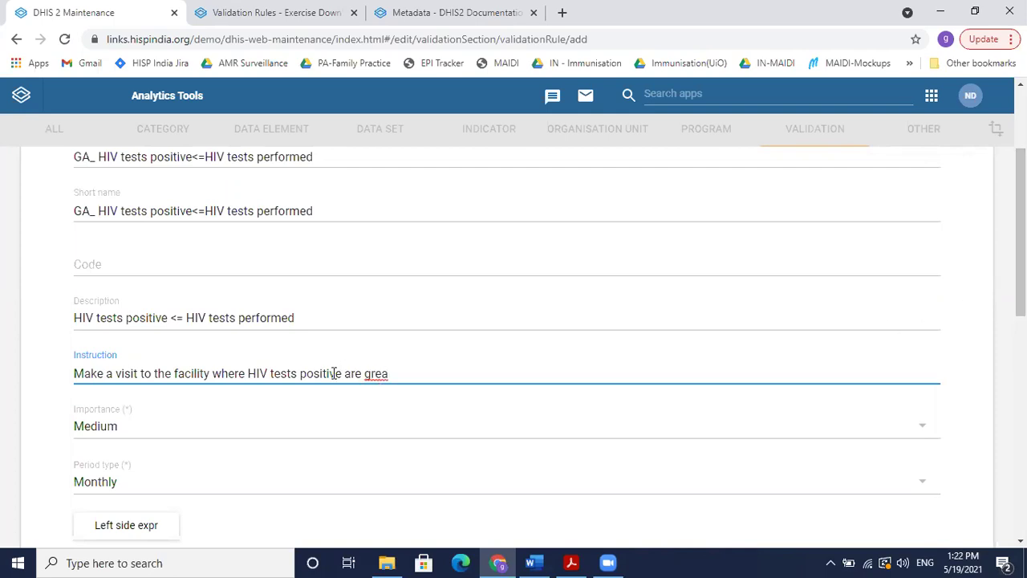
click(301, 374)
key(BackSpace)
key(BackSpace)
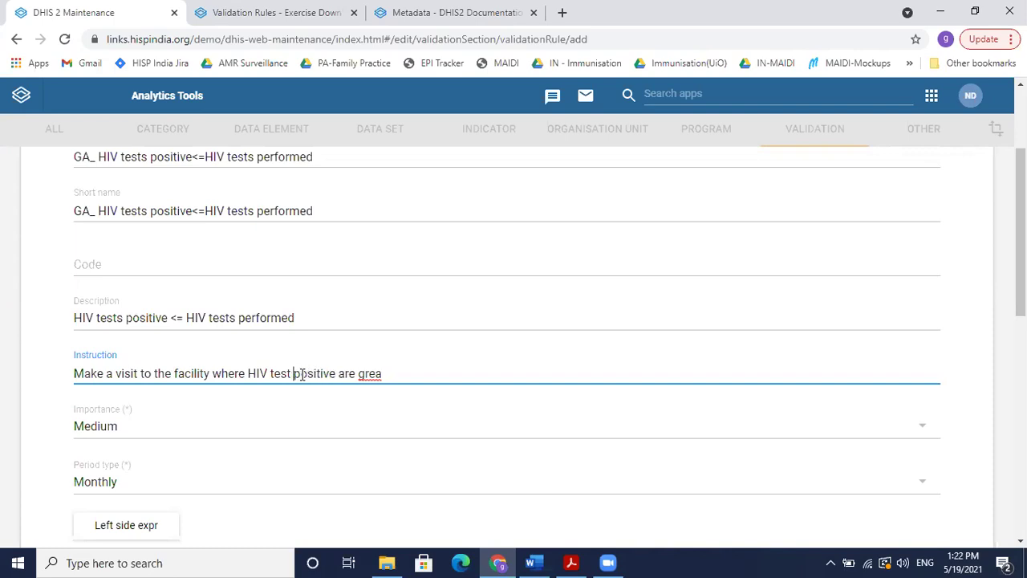
text(cases are grea)
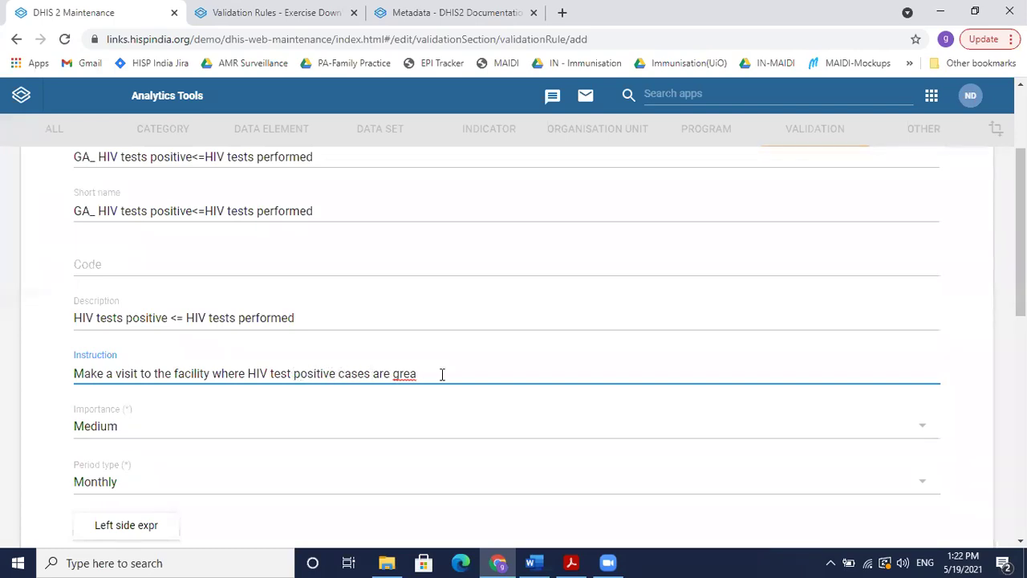
text(ter than the HIV tests )
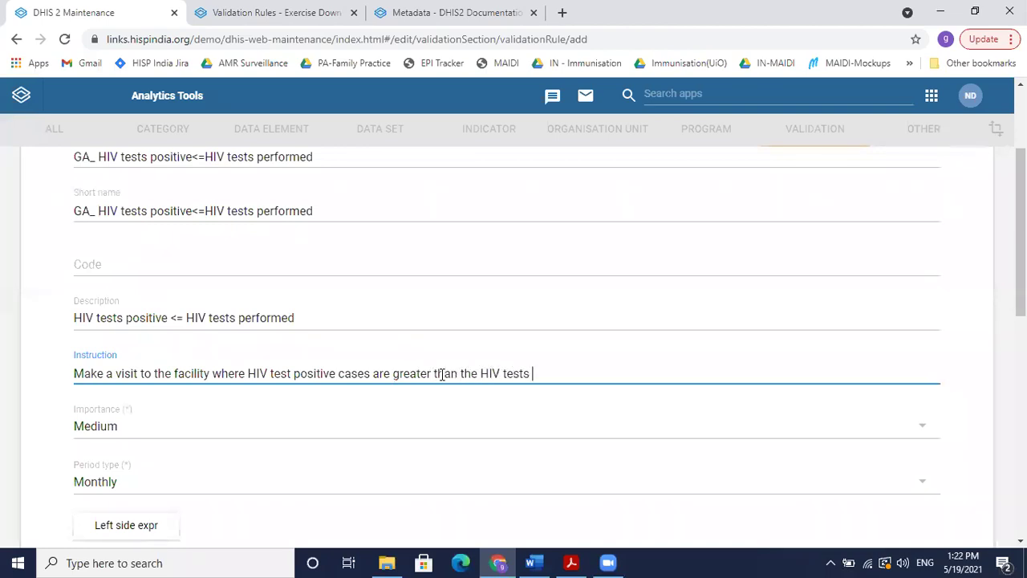
text(performed)
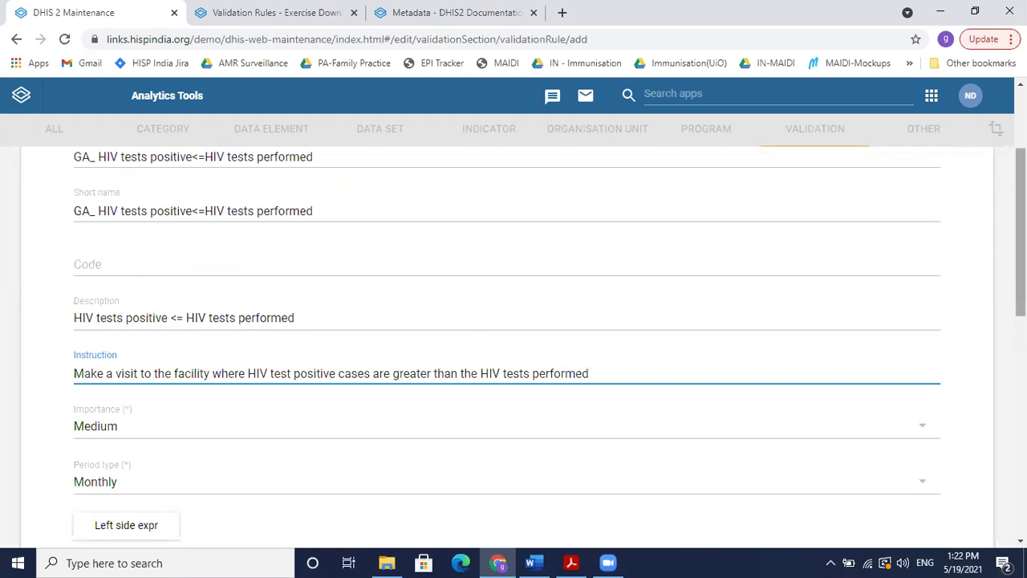
Step: Set the rule's importance to Medium and keep the period type at Monthly
scroll(549, 346, down, 2)
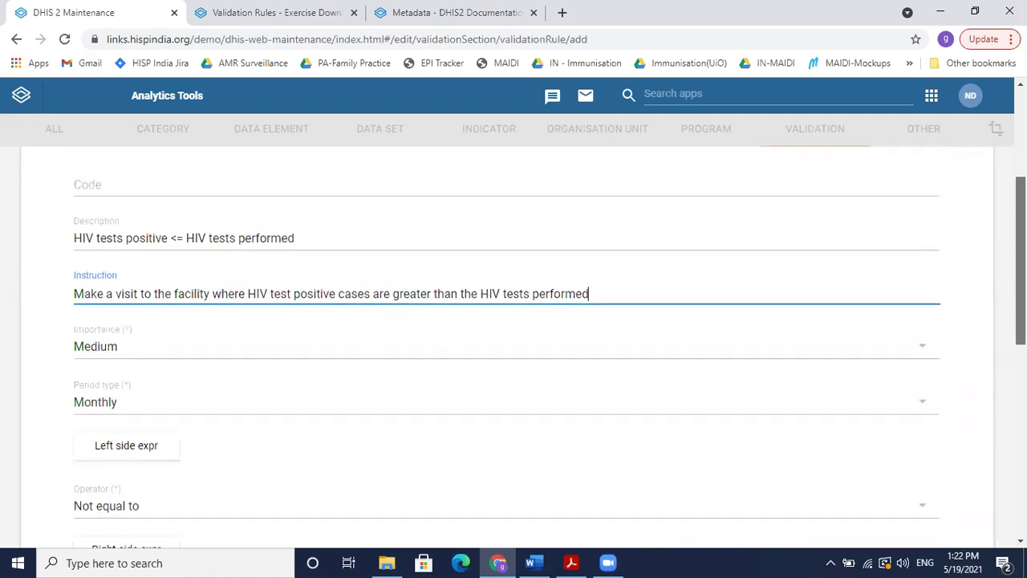
click(126, 281)
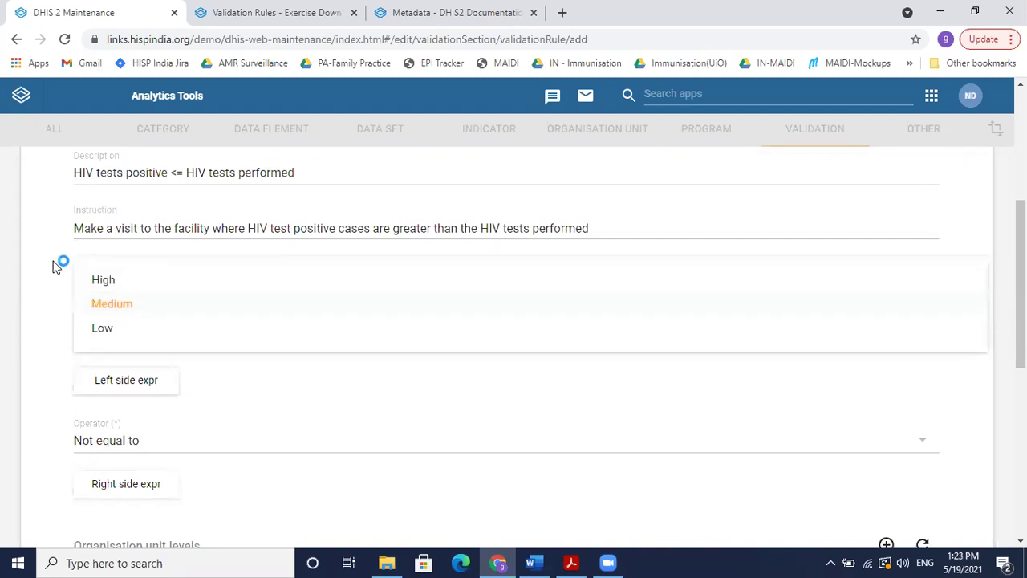
click(57, 262)
click(131, 291)
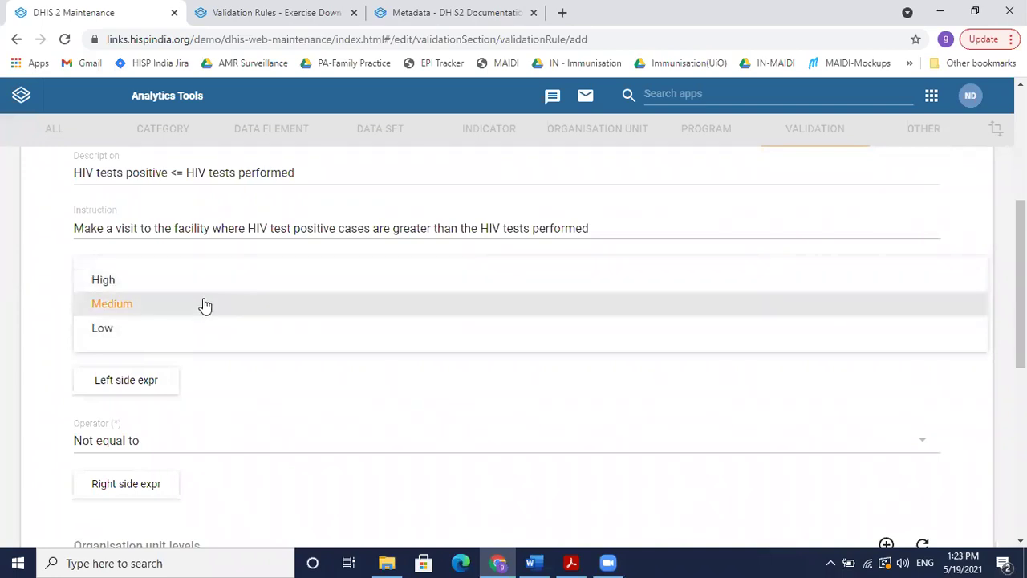
click(155, 305)
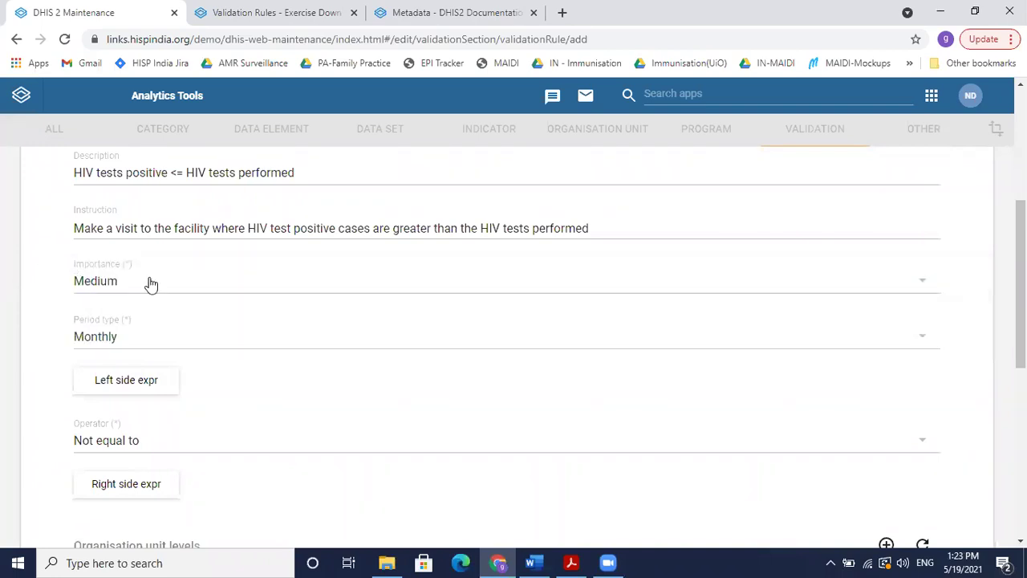
click(170, 342)
click(55, 294)
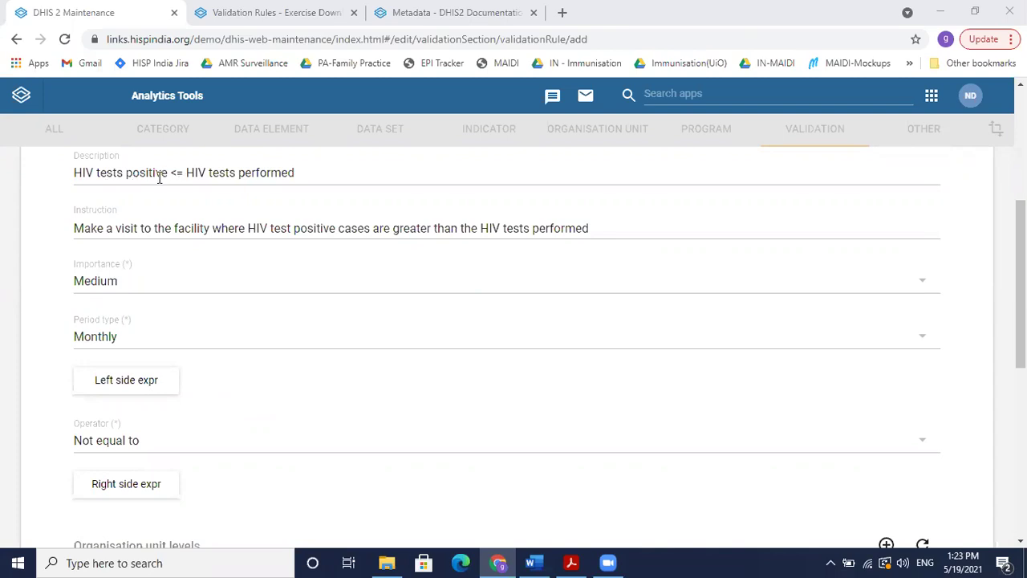
Step: Open the left side expression editor, review the missing value strategies and choose Never skip
click(148, 387)
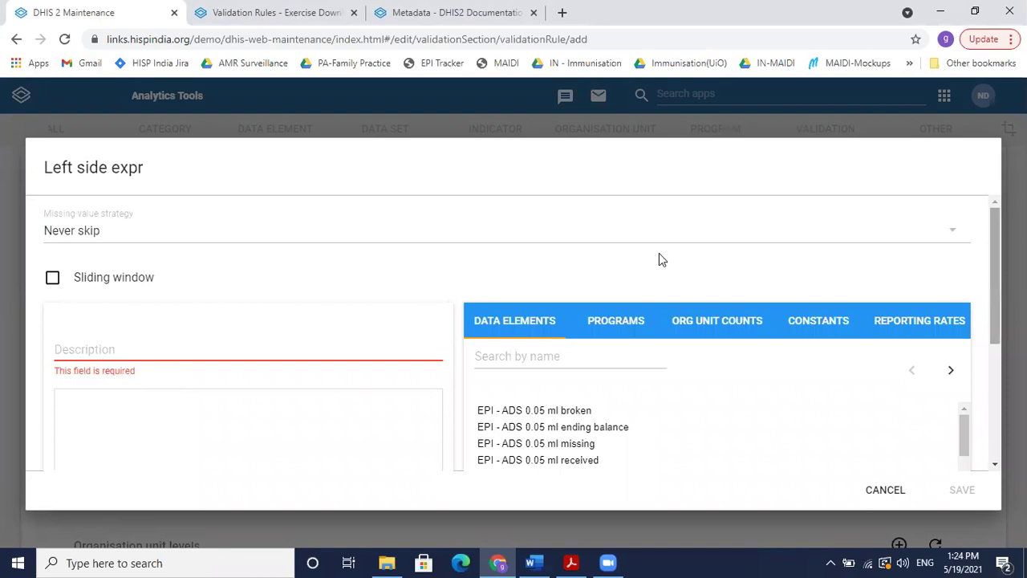
click(138, 237)
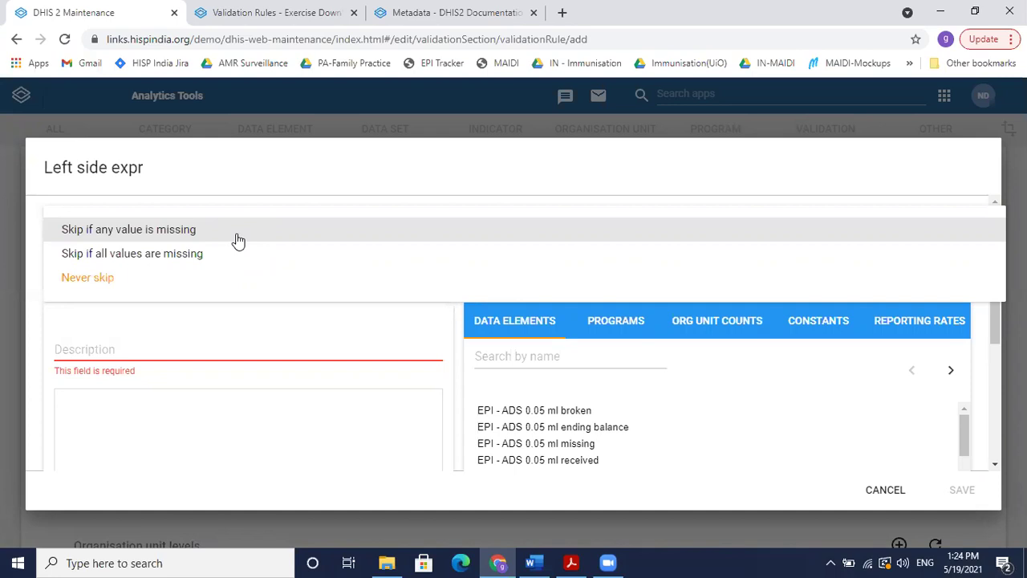
click(142, 290)
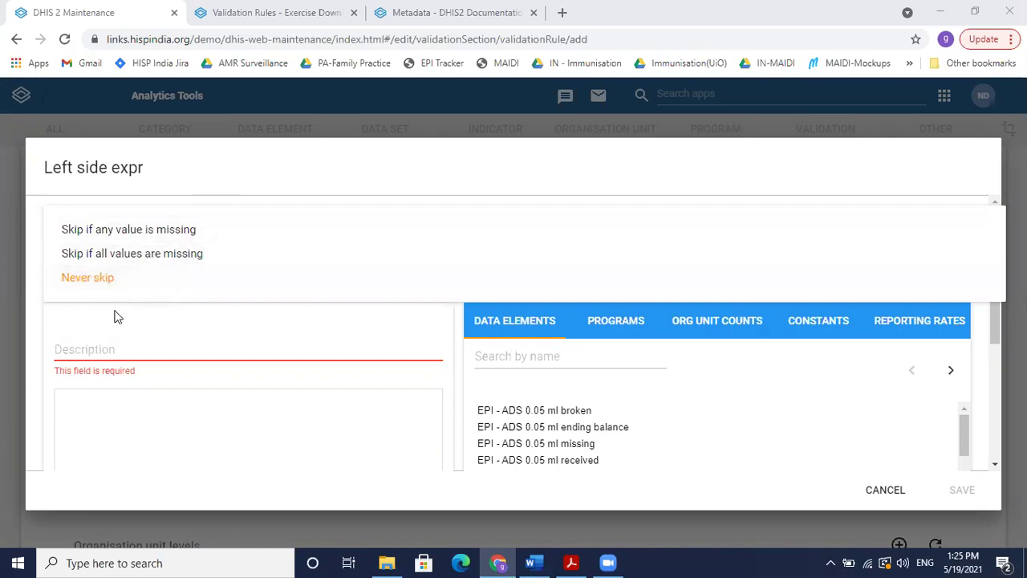
click(102, 289)
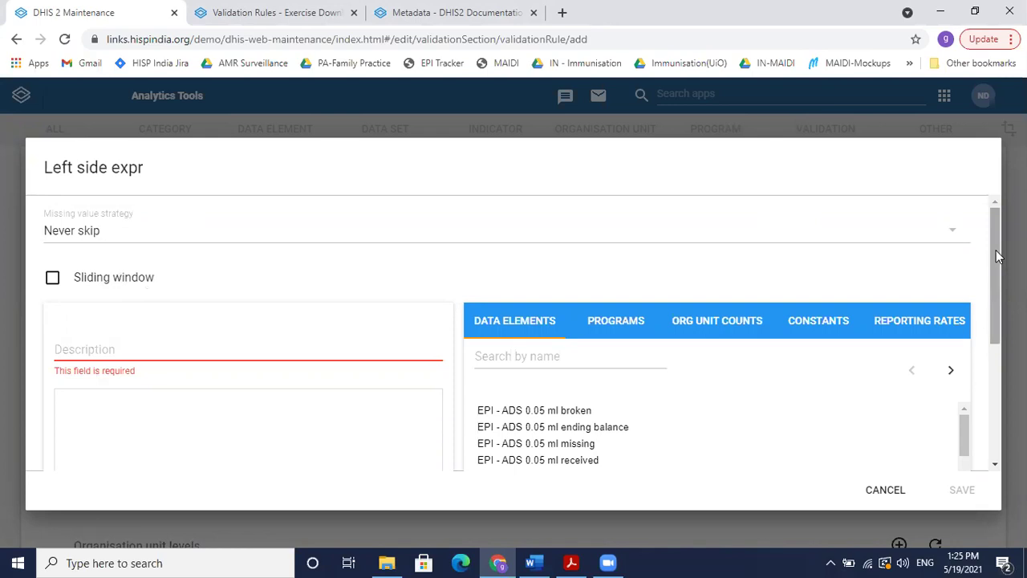
Step: Describe the left side expression as "HIV test positive cases Male + Female" and place the cursor in the empty expression area
scroll(995, 250, down, 2)
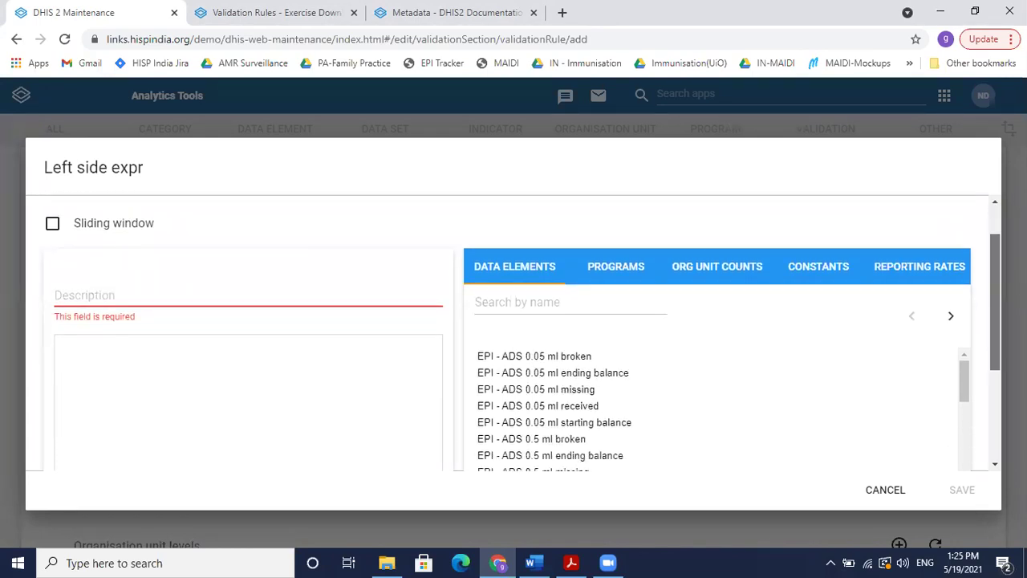
scroll(995, 305, down, 1)
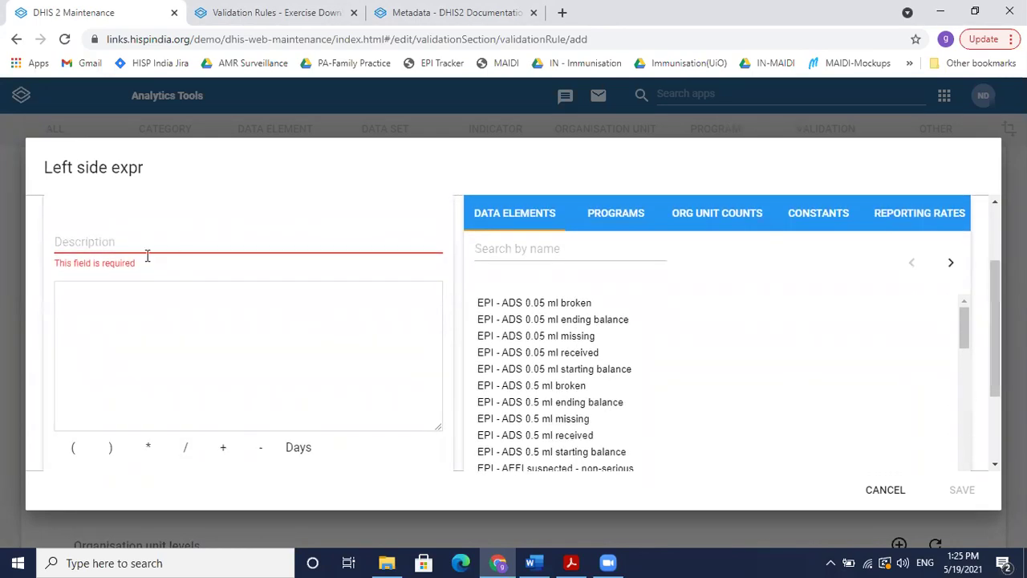
click(134, 243)
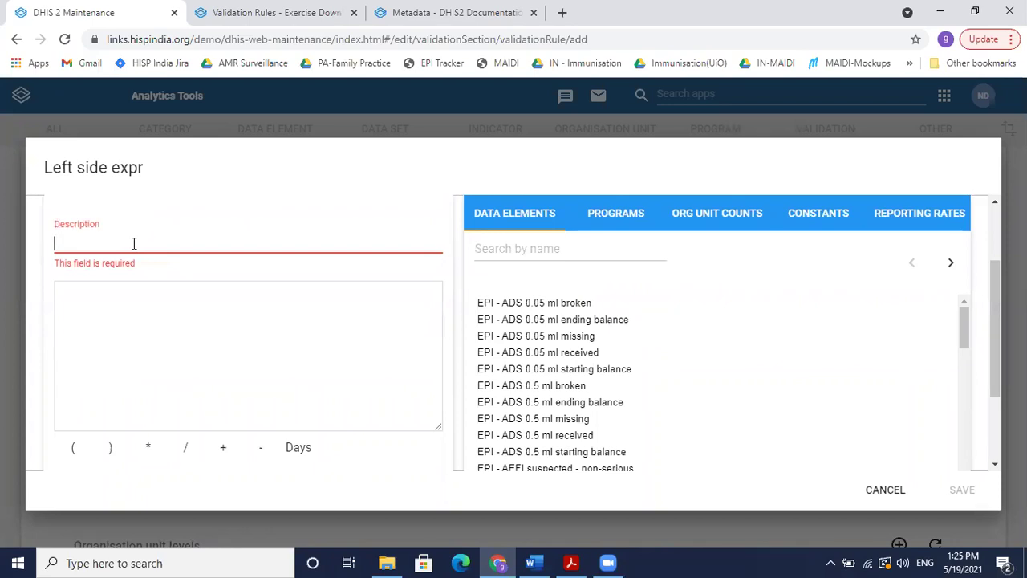
text(H)
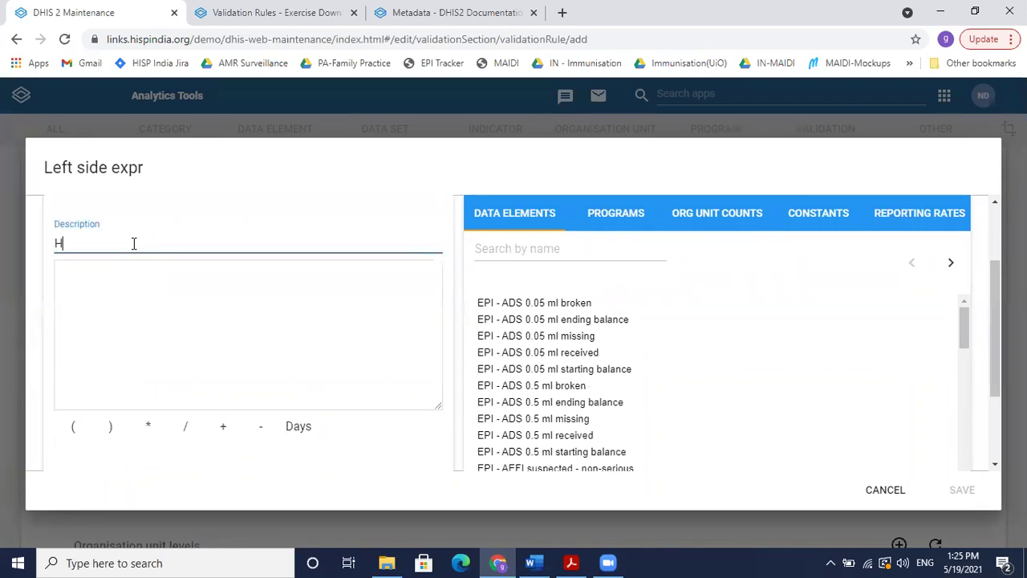
text(IV tests)
key(BackSpace)
text(positive )
text(ca)
key(BackSpace)
text(ases Male)
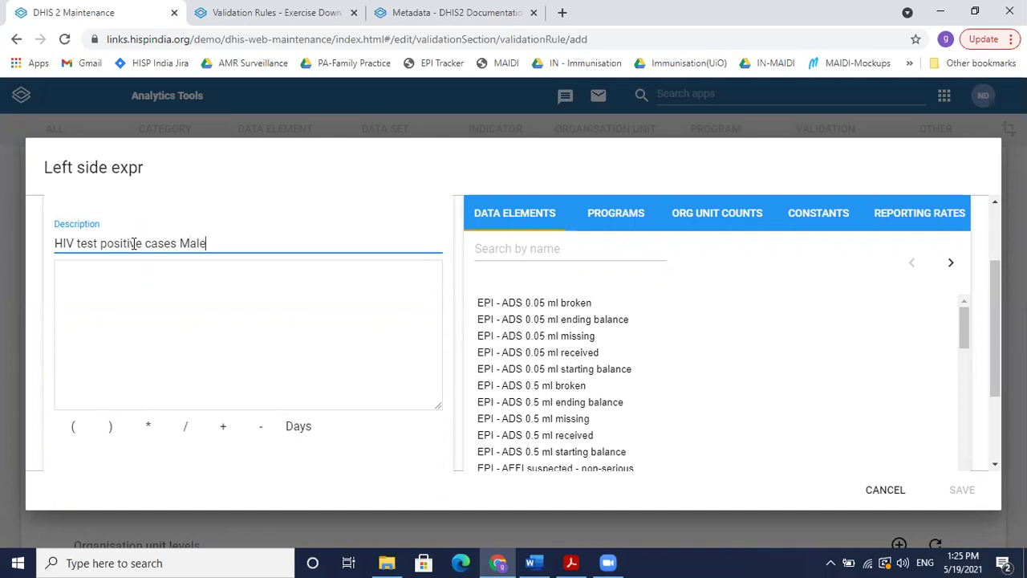
text( + fema)
key(BackSpace)
key(BackSpace)
key(BackSpace)
key(BackSpace)
text(D)
key(BackSpace)
text(F)
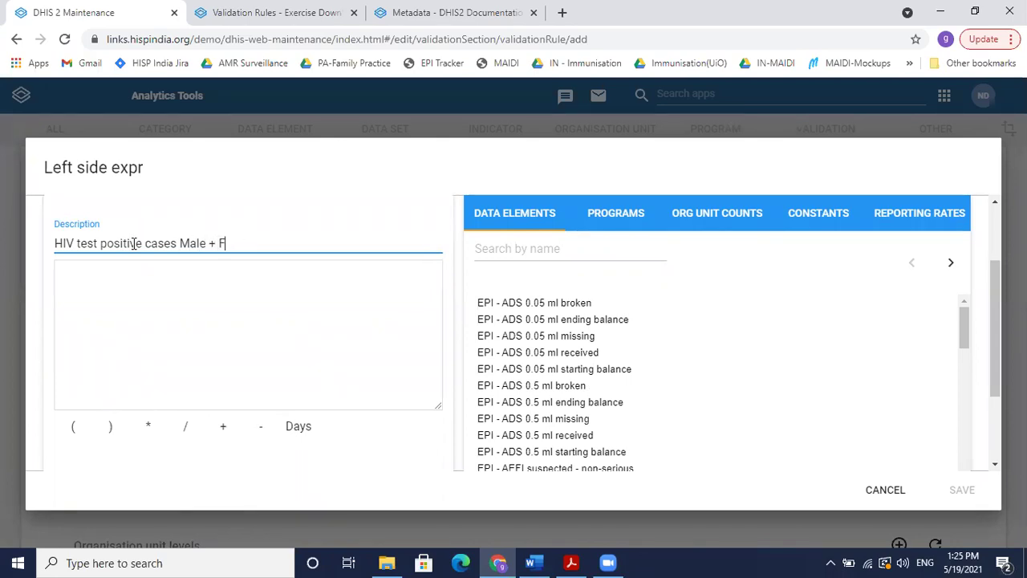
text(emale)
click(234, 297)
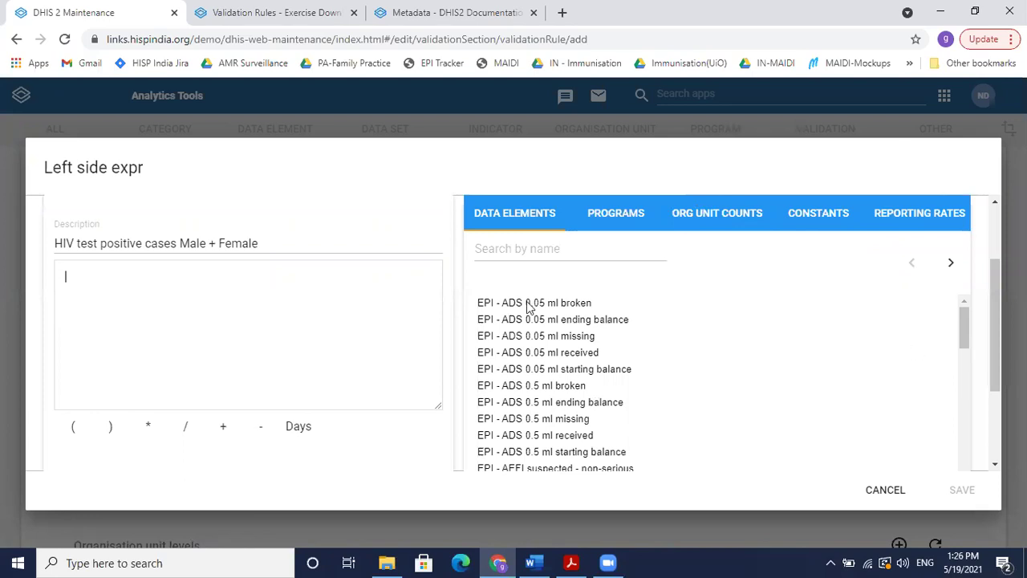
Step: Search the data elements for "HIV tests" and insert HIV - HIV tests positive Mâle into the left side expression
click(534, 248)
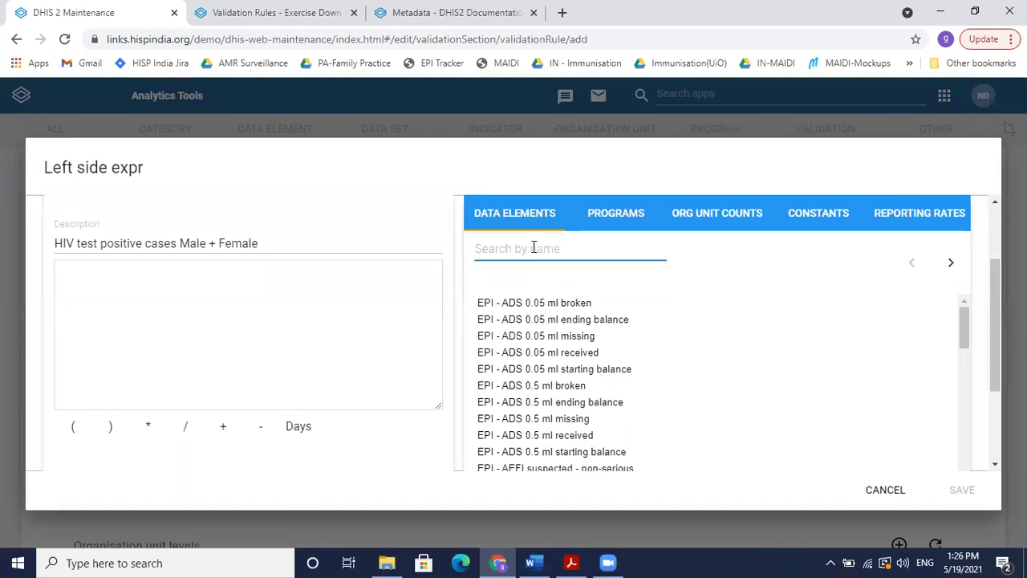
text(H)
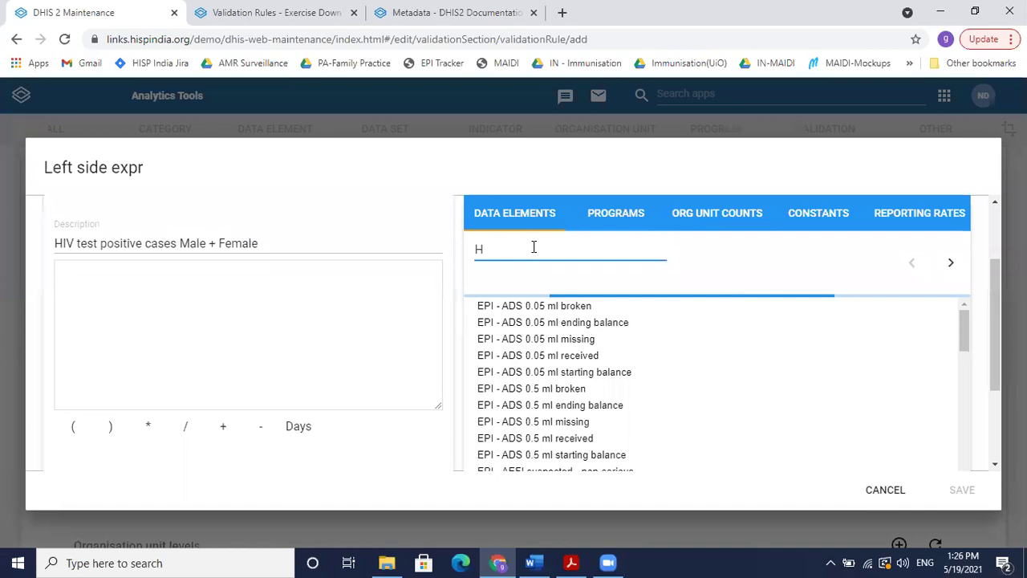
text(IV tests)
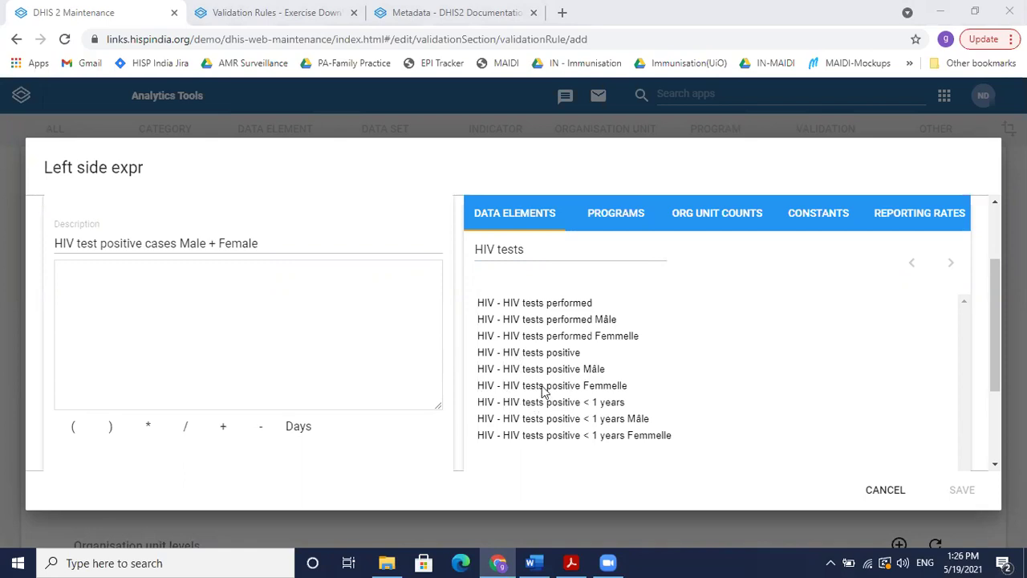
click(567, 373)
scroll(567, 373, down, 1)
click(566, 366)
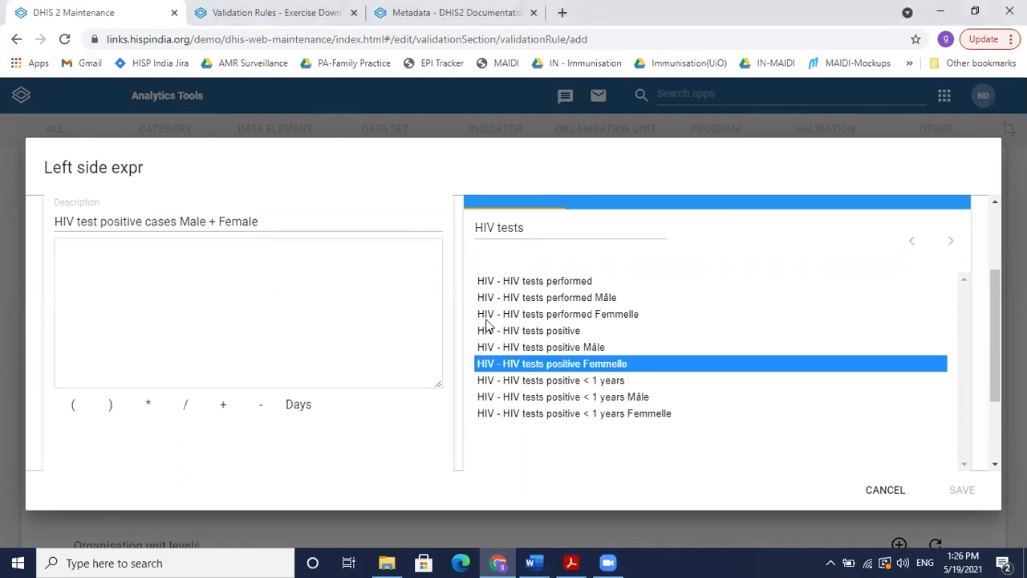
scroll(992, 296, up, 3)
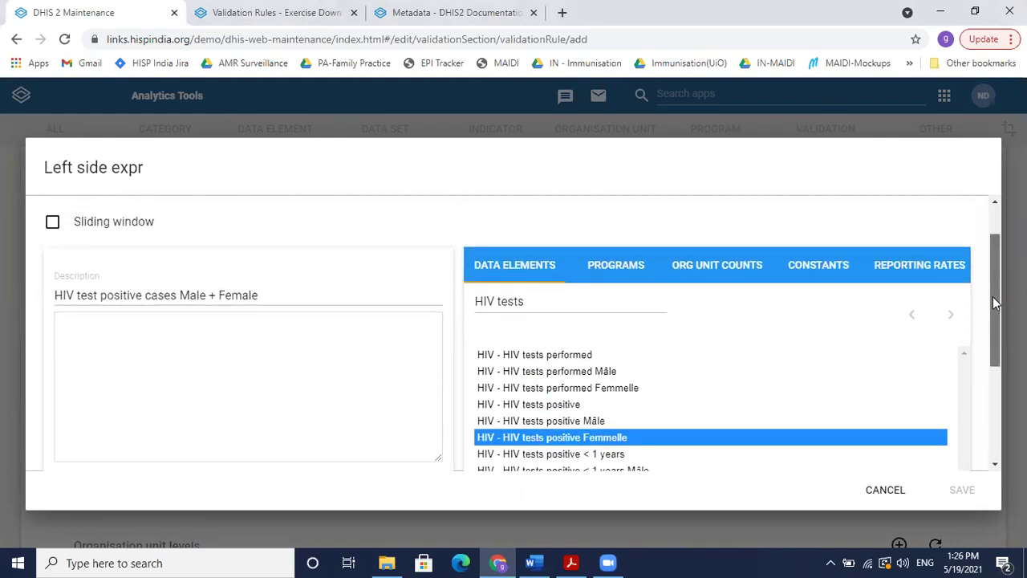
scroll(994, 298, down, 2)
click(570, 378)
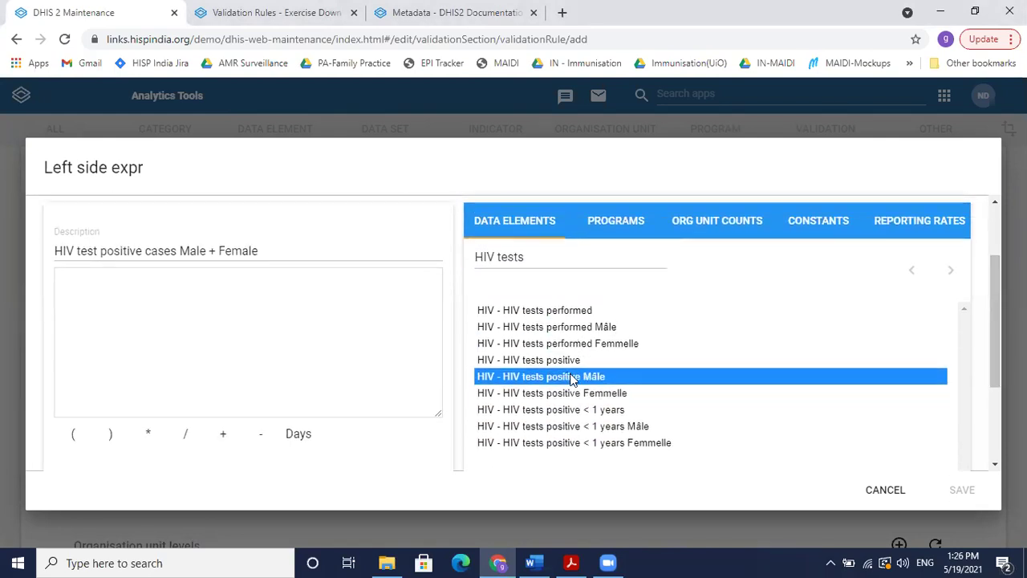
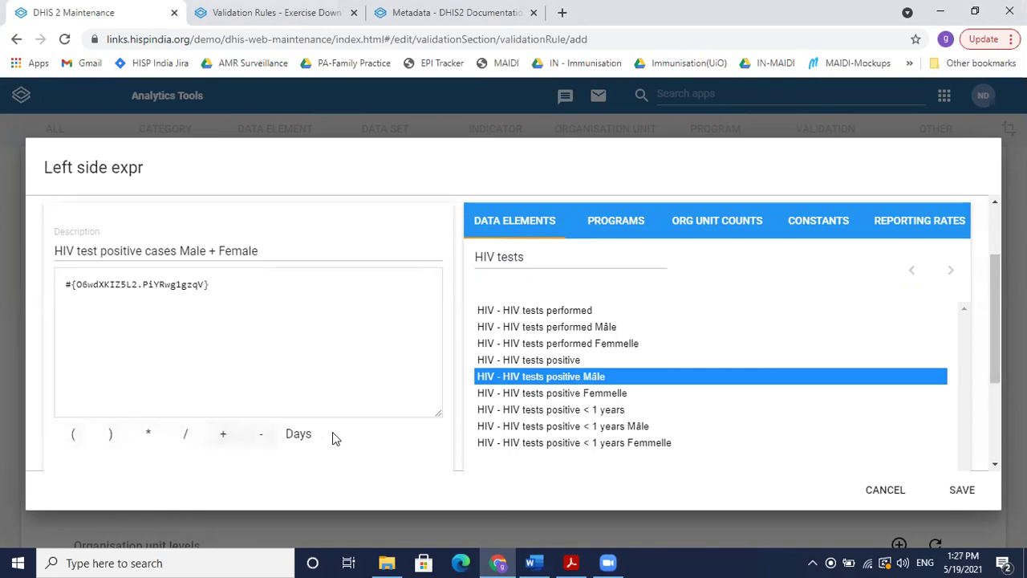
Step: Add HIV - HIV tests positive Femmelle to the expression with a plus operator and check the expression's readable form and validity
click(226, 434)
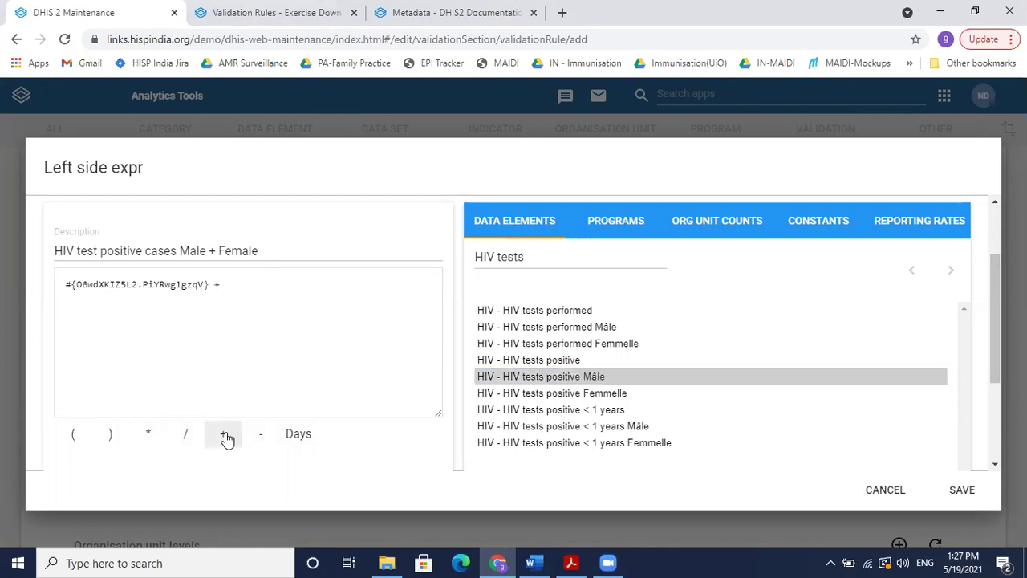
click(601, 393)
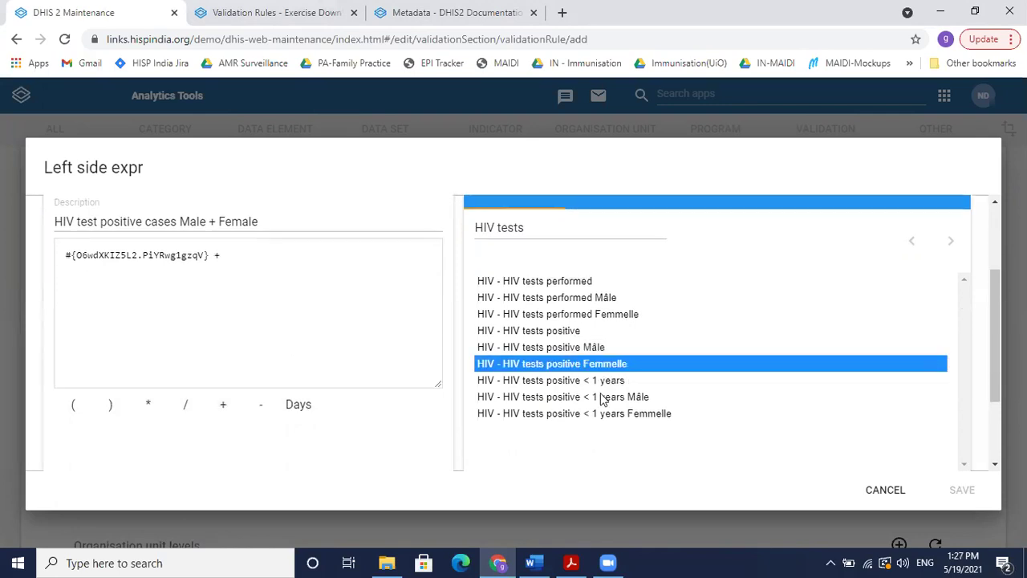
double_click(589, 365)
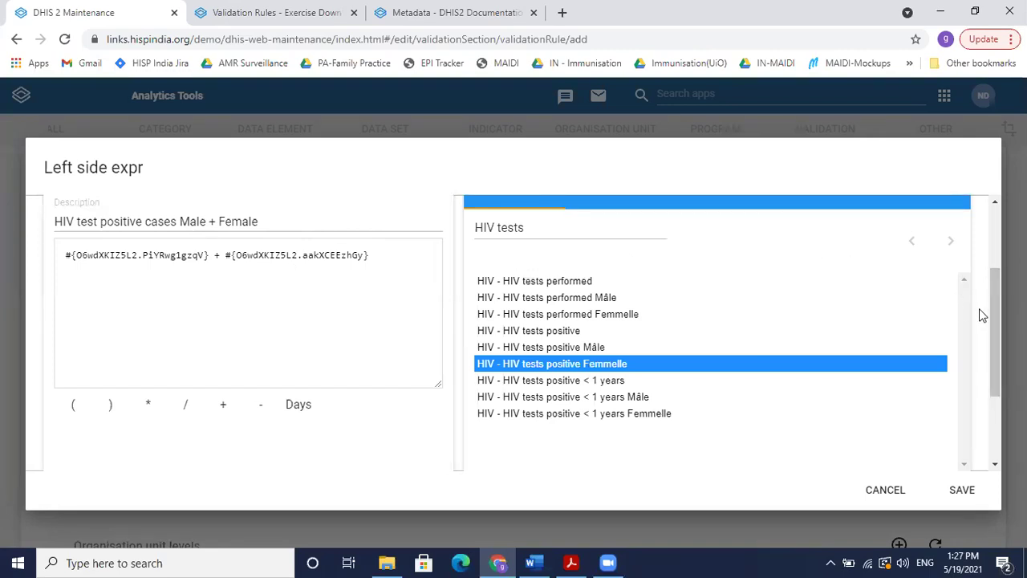
scroll(996, 337, down, 2)
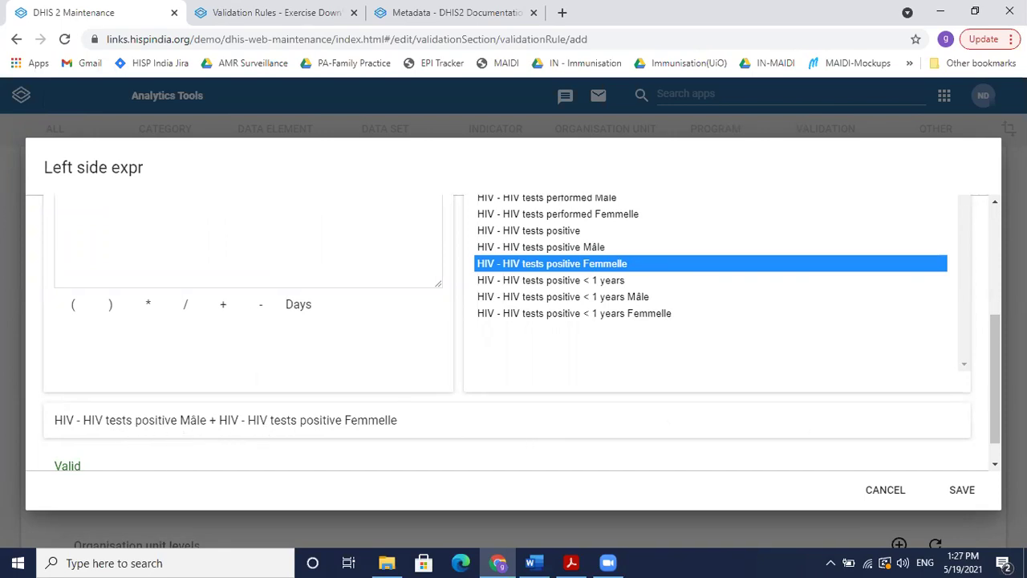
scroll(995, 377, up, 2)
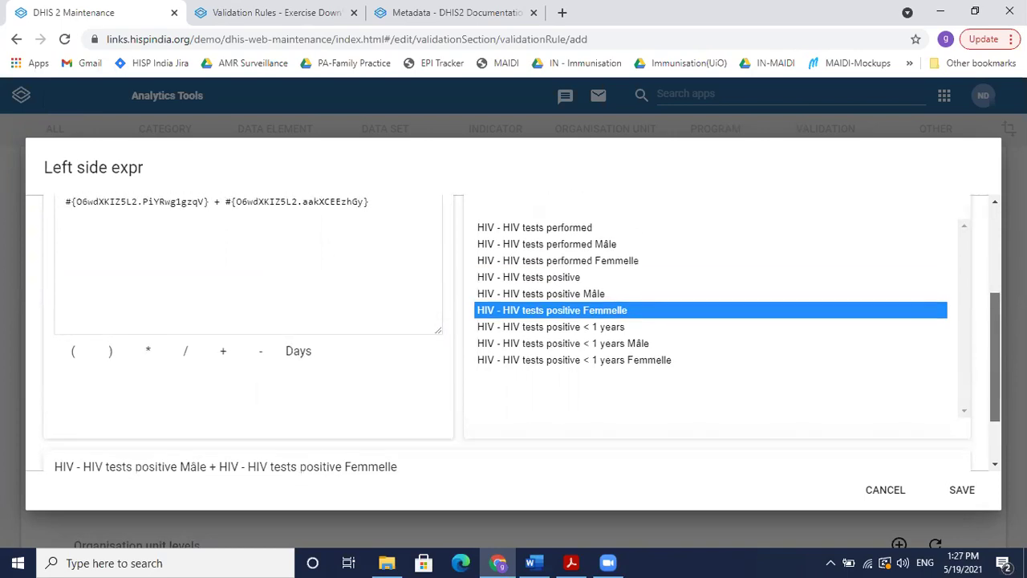
scroll(995, 377, up, 1)
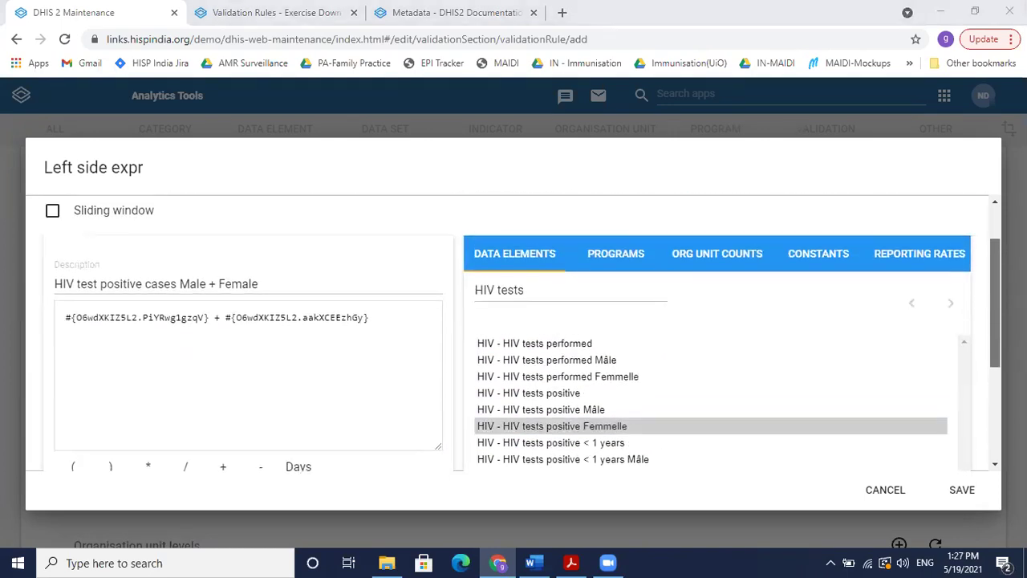
scroll(995, 377, up, 1)
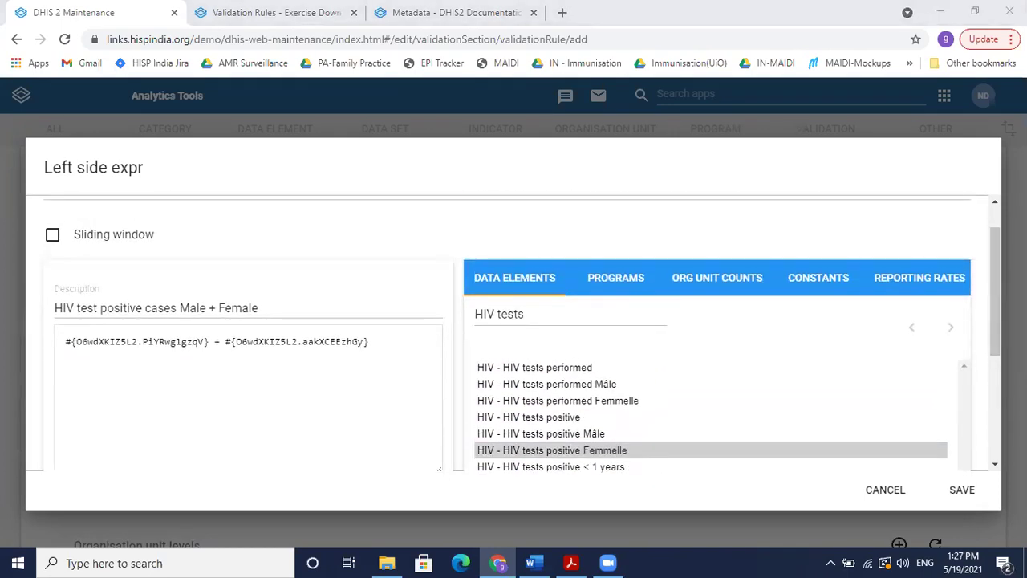
Step: Examine the other expression sources (programs, org unit counts, constants and reporting rates) and return to the data elements
click(605, 287)
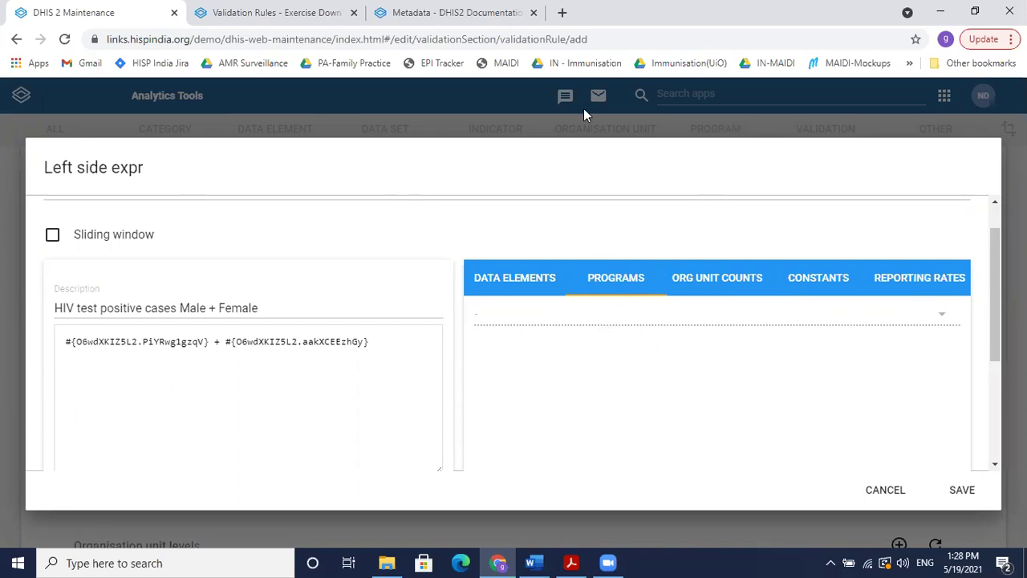
click(746, 273)
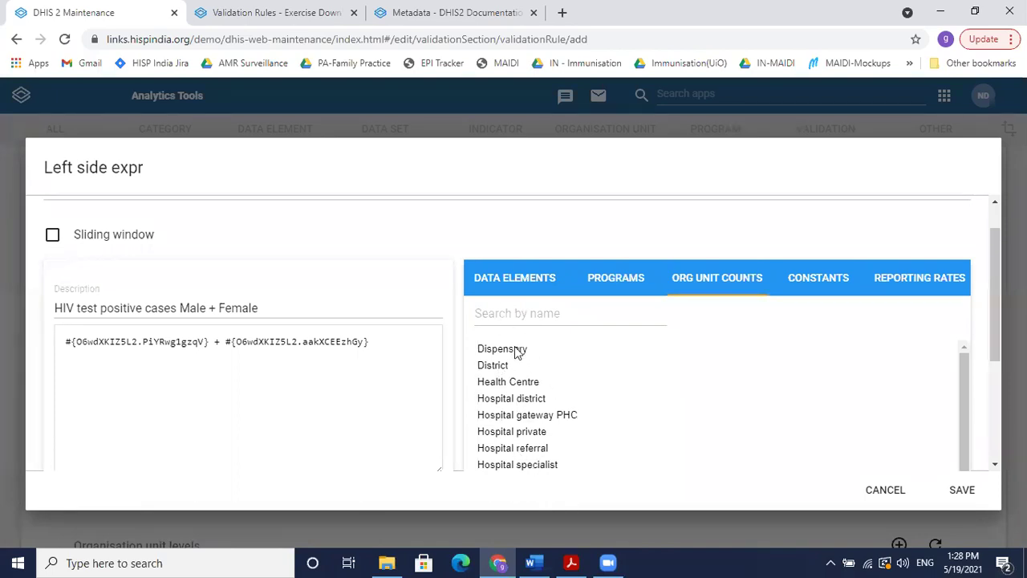
click(832, 280)
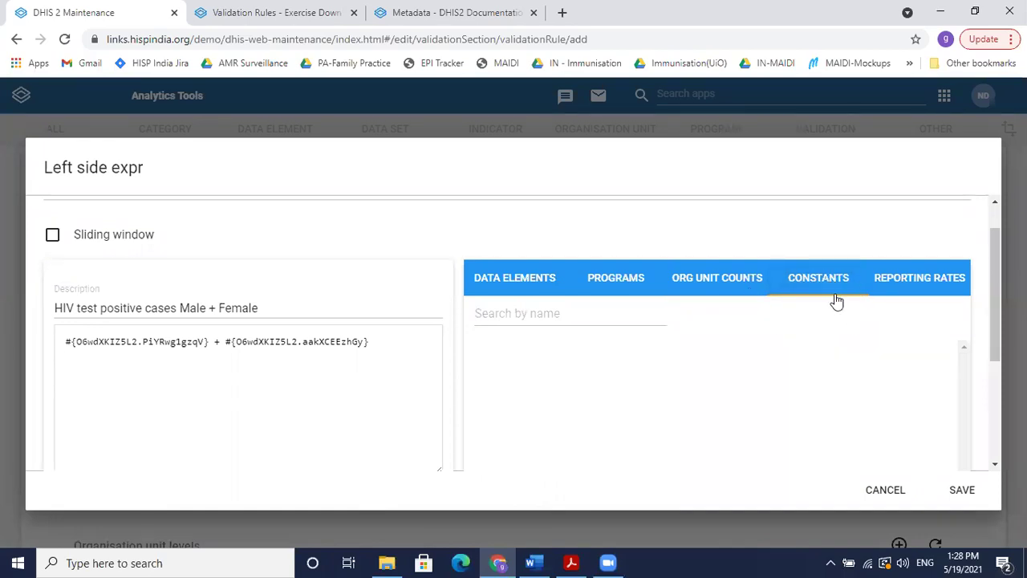
mouse_move(995, 325)
mouse_down()
mouse_move(995, 344)
mouse_move(997, 307)
mouse_move(1001, 327)
mouse_up()
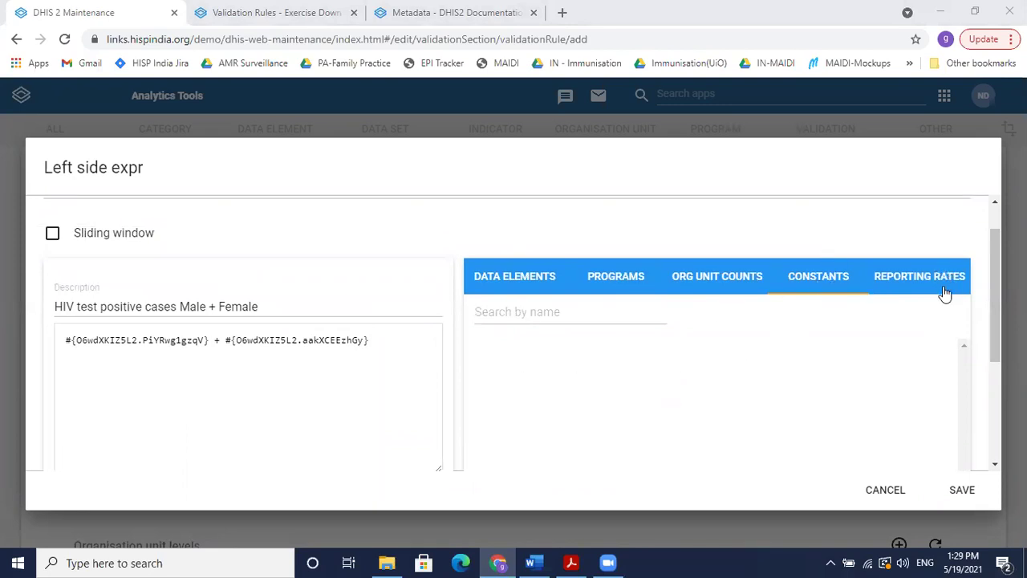
click(911, 287)
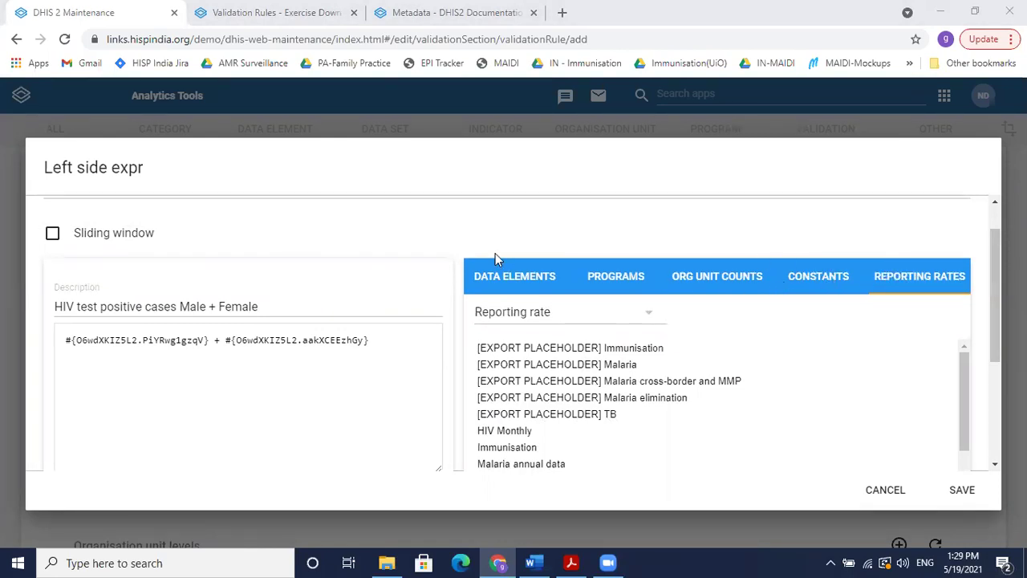
click(511, 282)
click(597, 283)
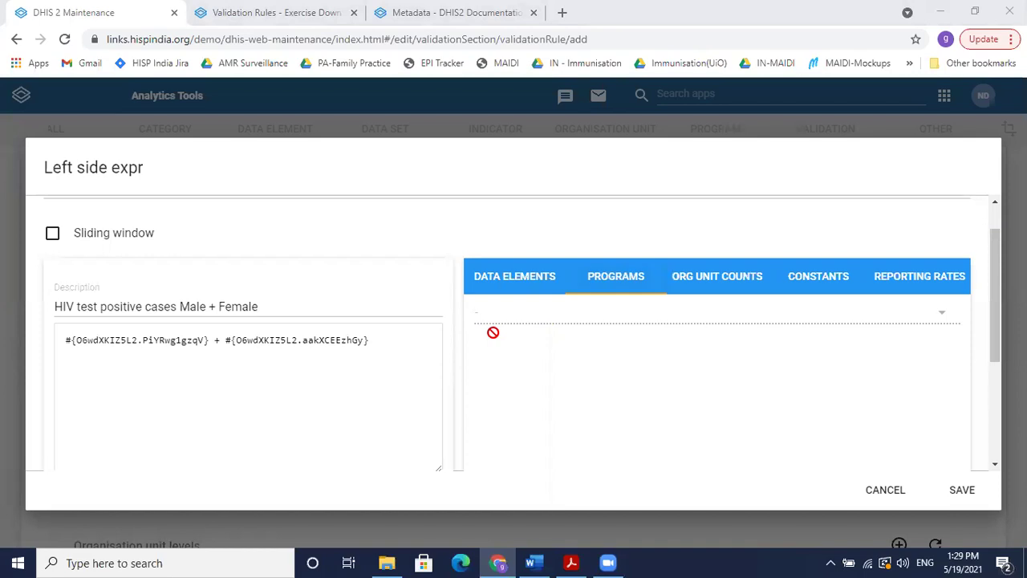
click(535, 275)
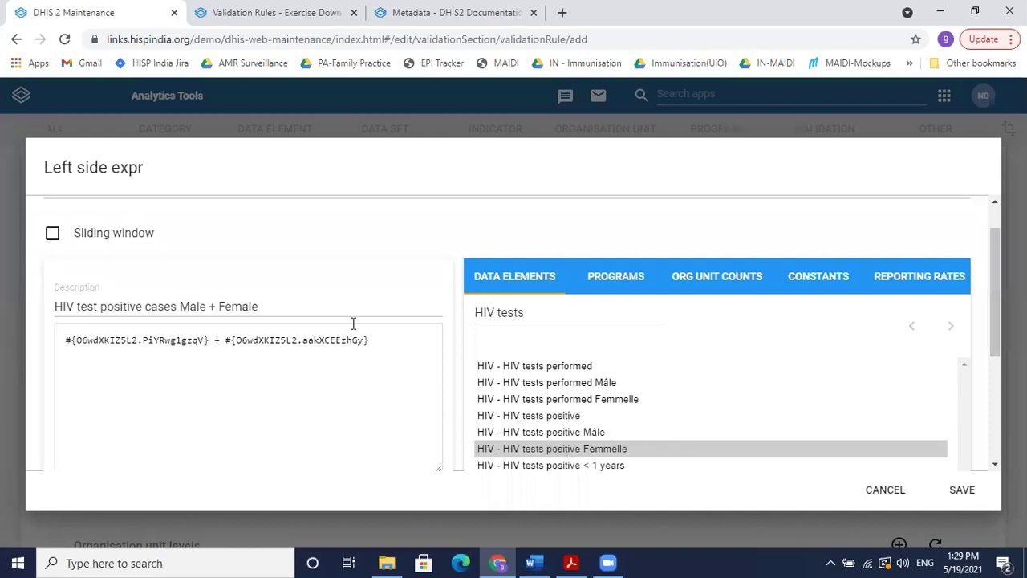
Step: Save the left side expression and set the rule's operator to Less than or equal to
click(960, 491)
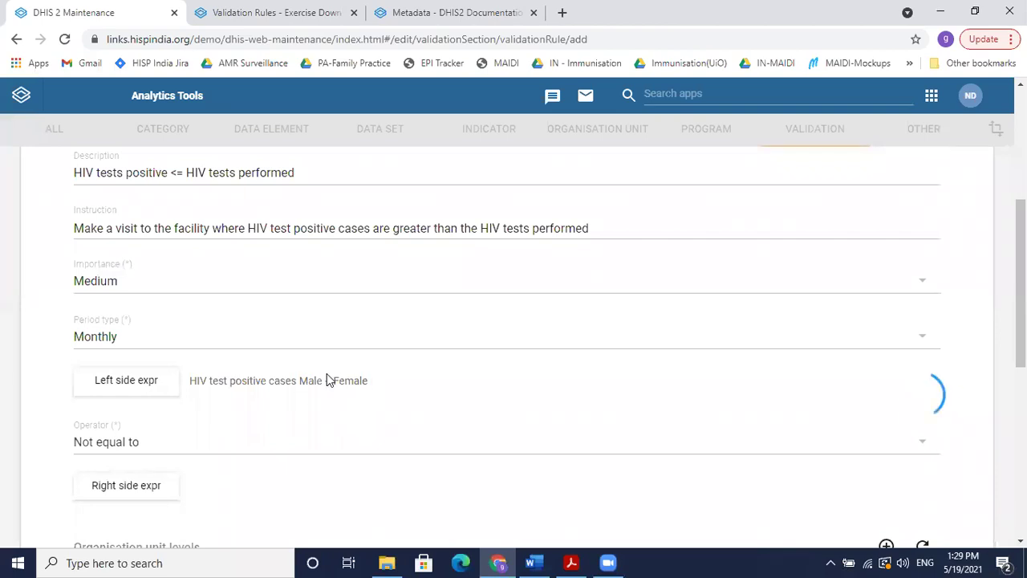
scroll(923, 393, down, 2)
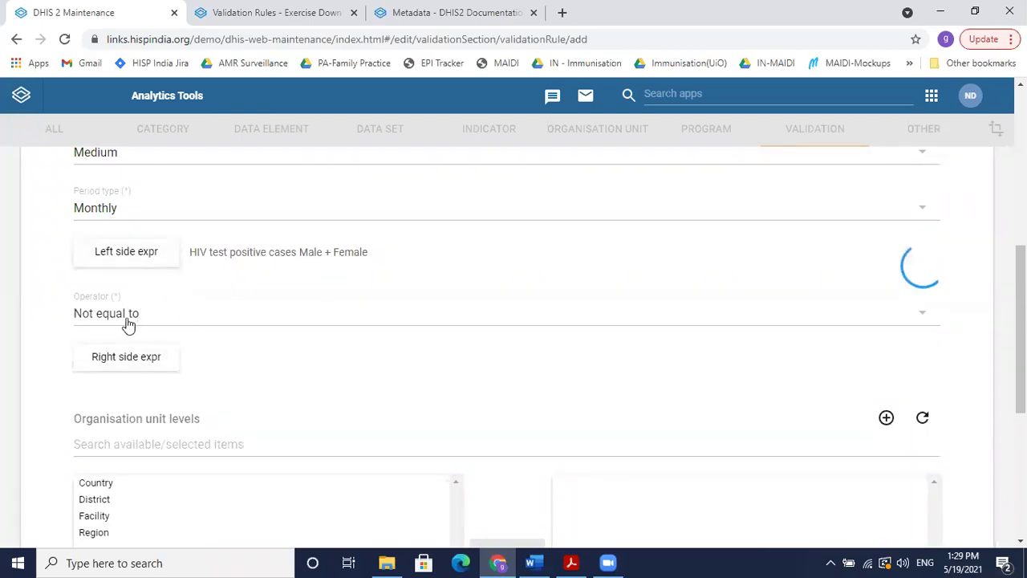
scroll(912, 376, up, 3)
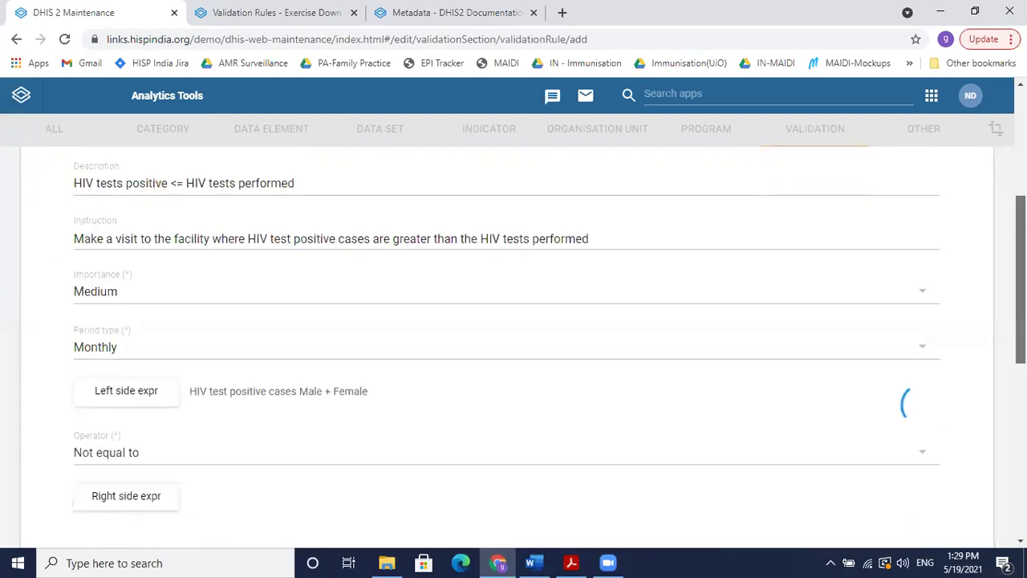
scroll(912, 375, up, 1)
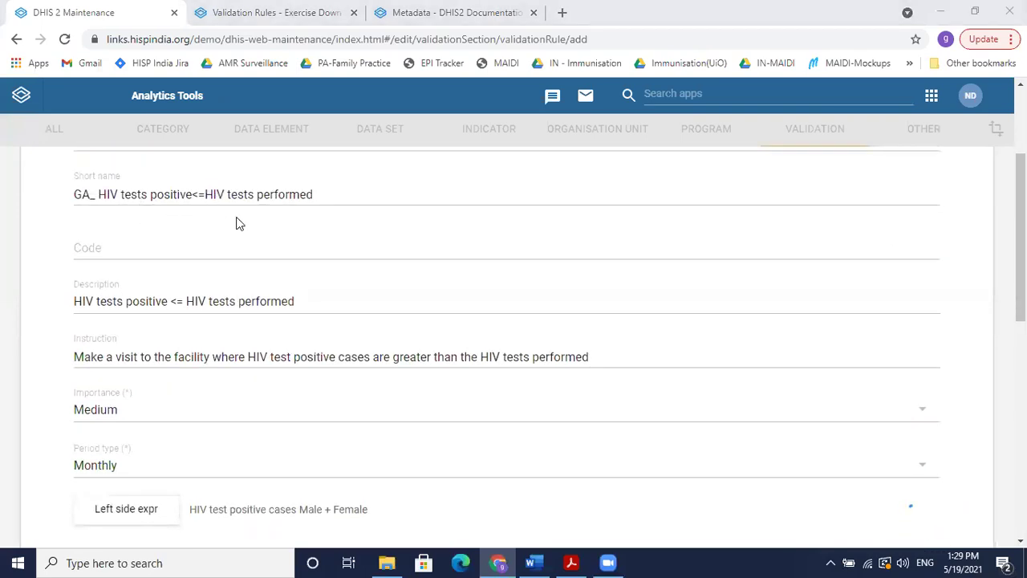
scroll(338, 209, down, 2)
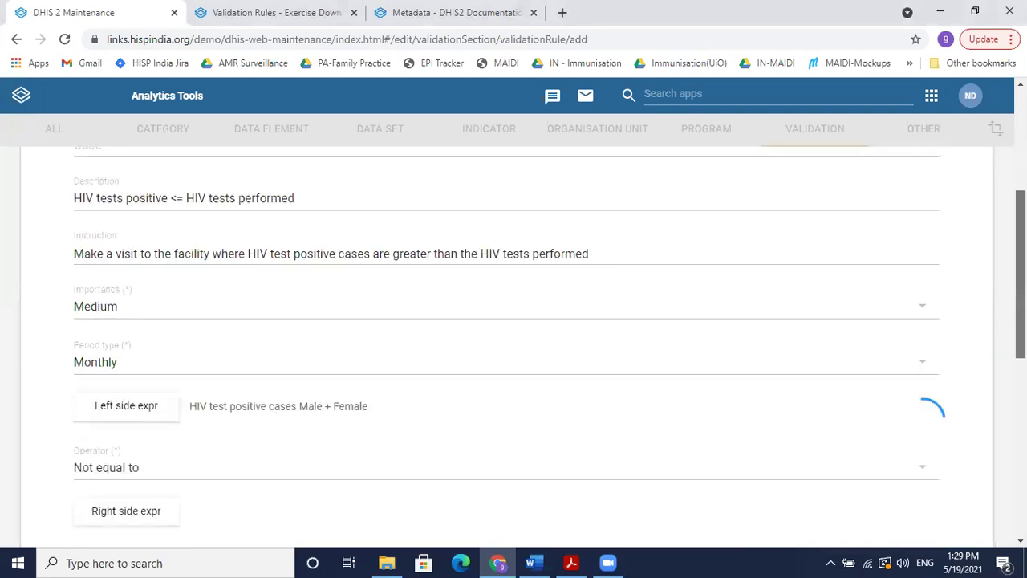
click(133, 397)
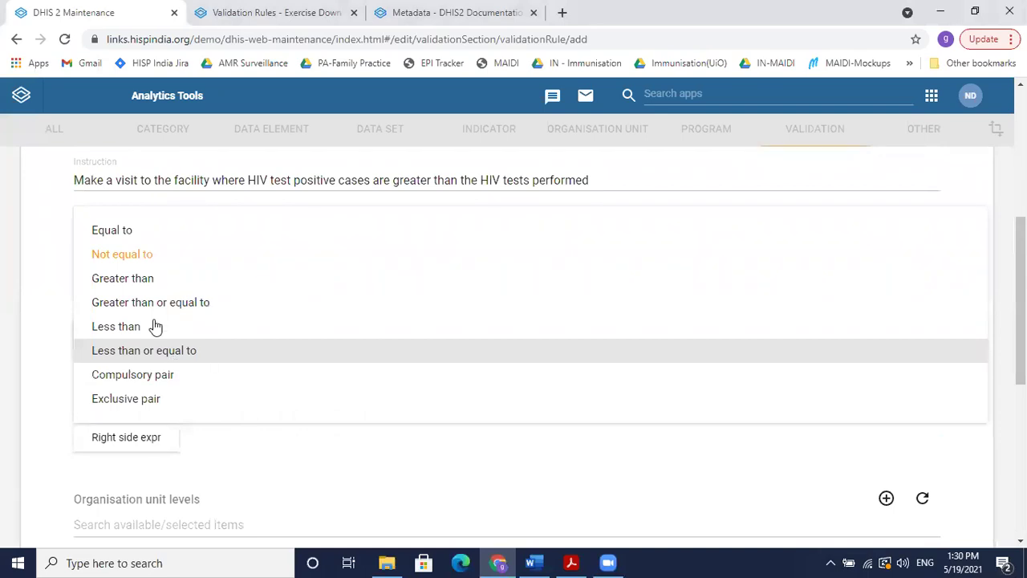
click(207, 353)
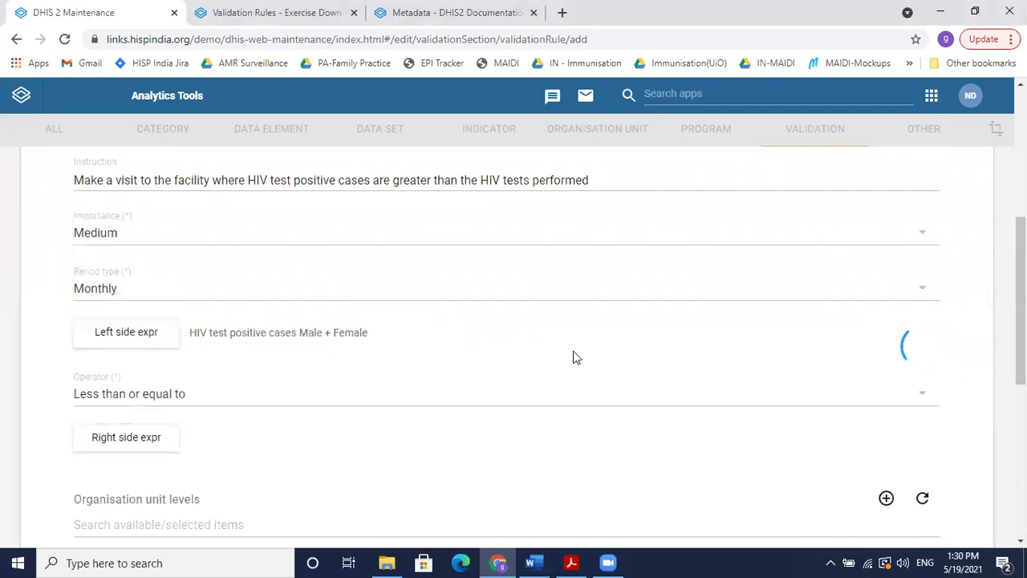
Step: Open the right side expression editor, describe the expression as "HIV tests performed" and place the cursor in the empty expression area
scroll(514, 337, down, 2)
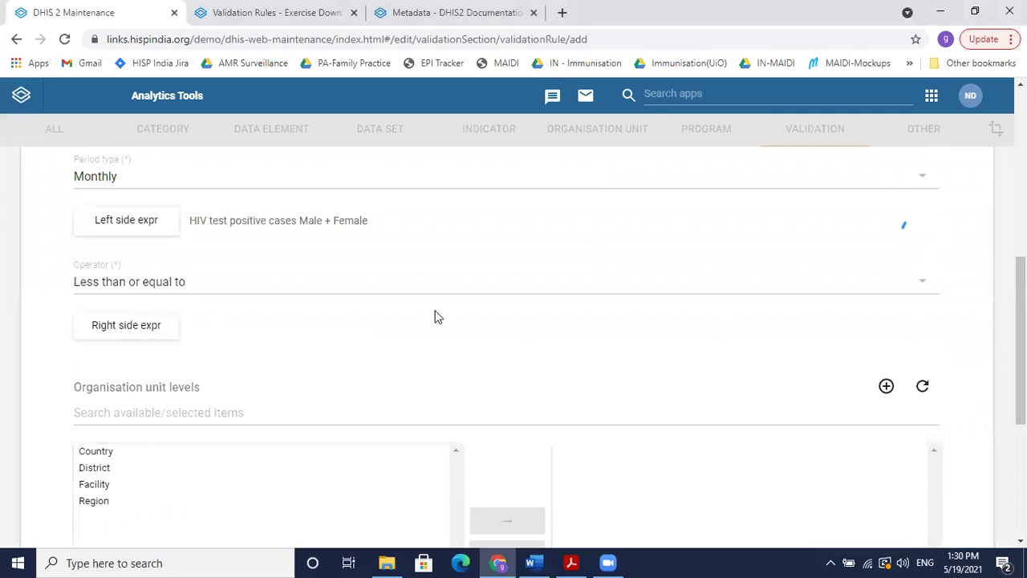
click(134, 333)
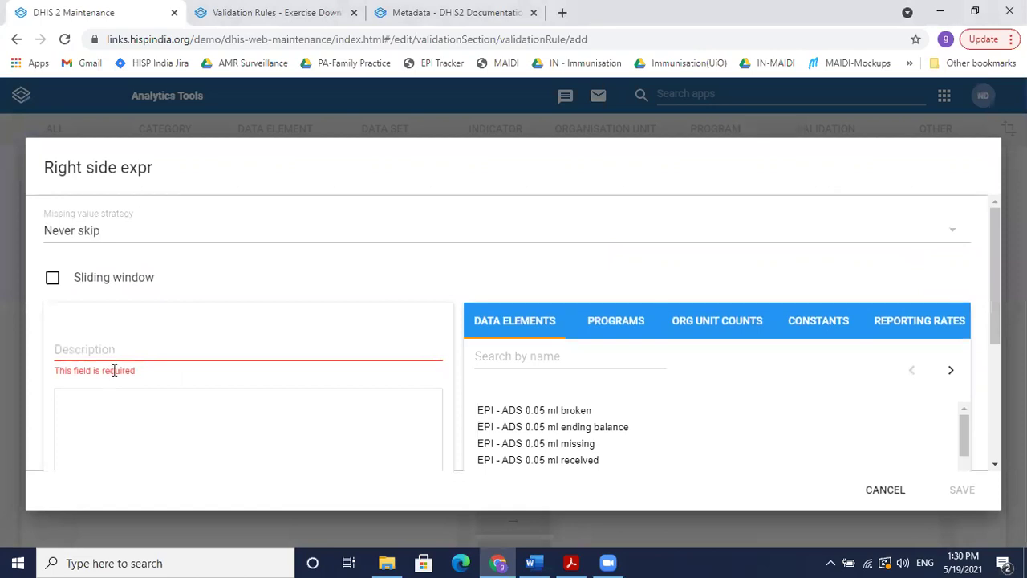
click(95, 342)
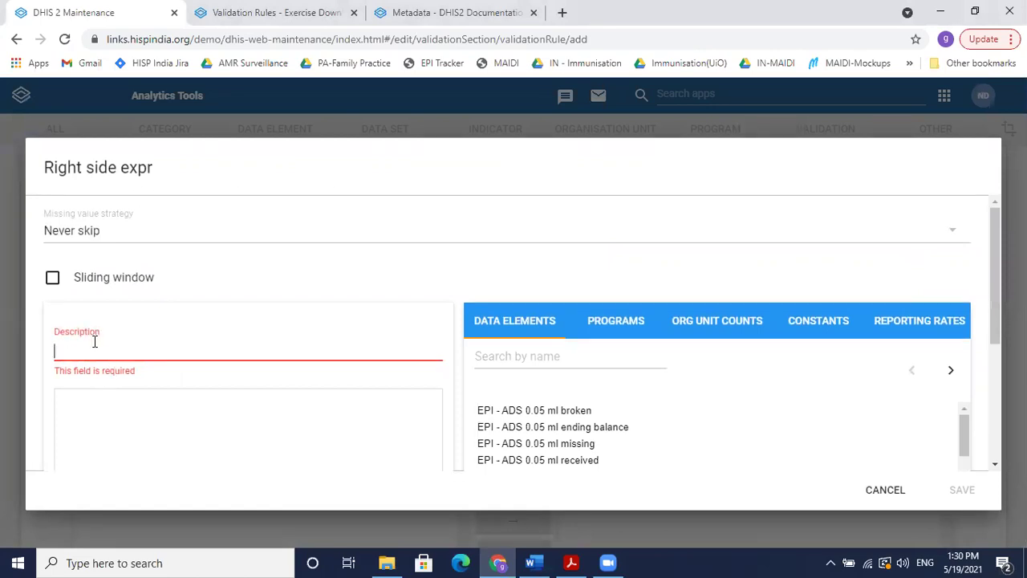
text(HIV tes)
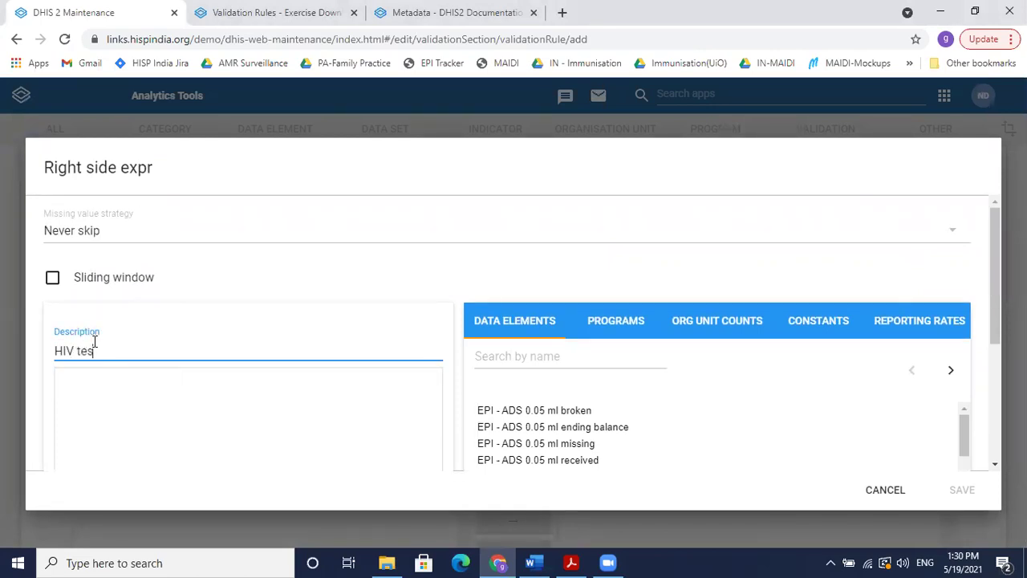
text(rfom)
click(234, 434)
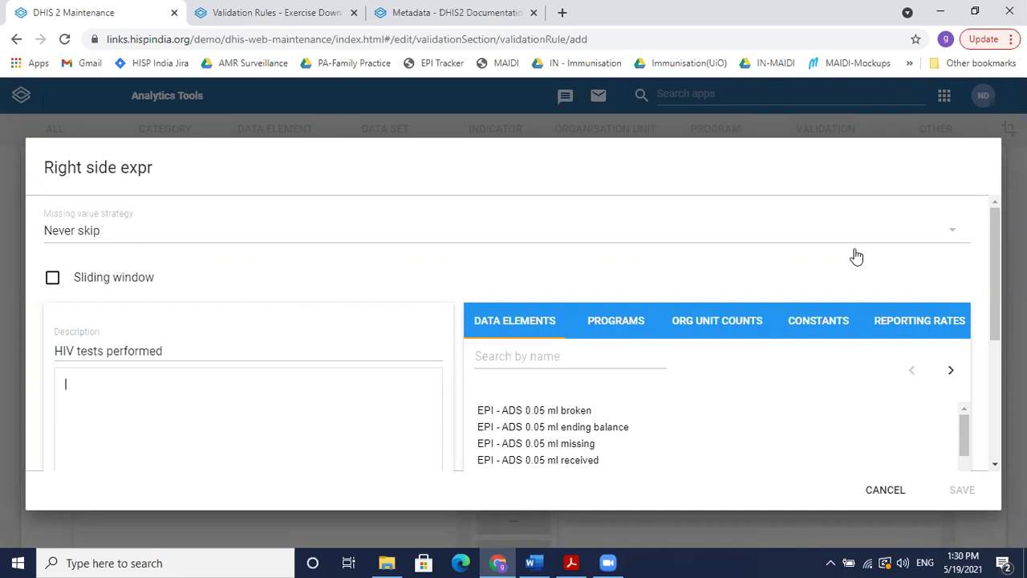
scroll(995, 273, down, 2)
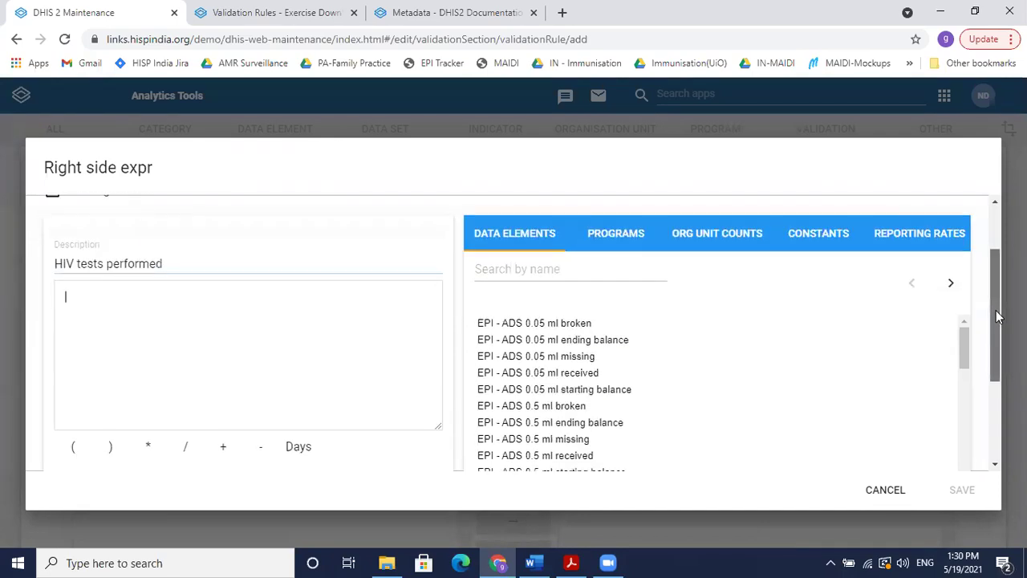
scroll(995, 273, up, 1)
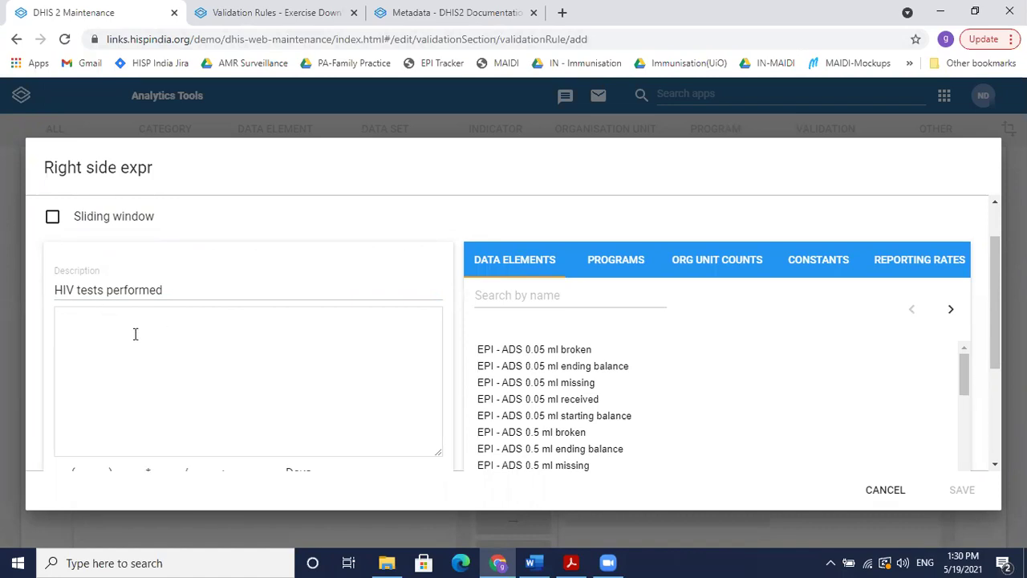
Step: Search the data elements for "hiv tests" and add HIV - HIV tests performed Mâle to the right side expression
click(553, 286)
text(hiv )
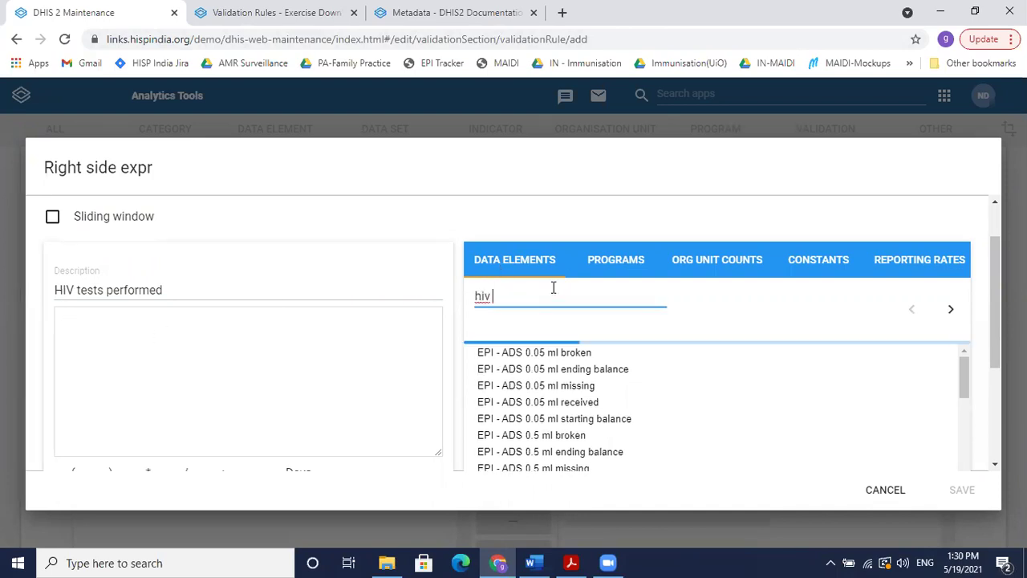
text(tests)
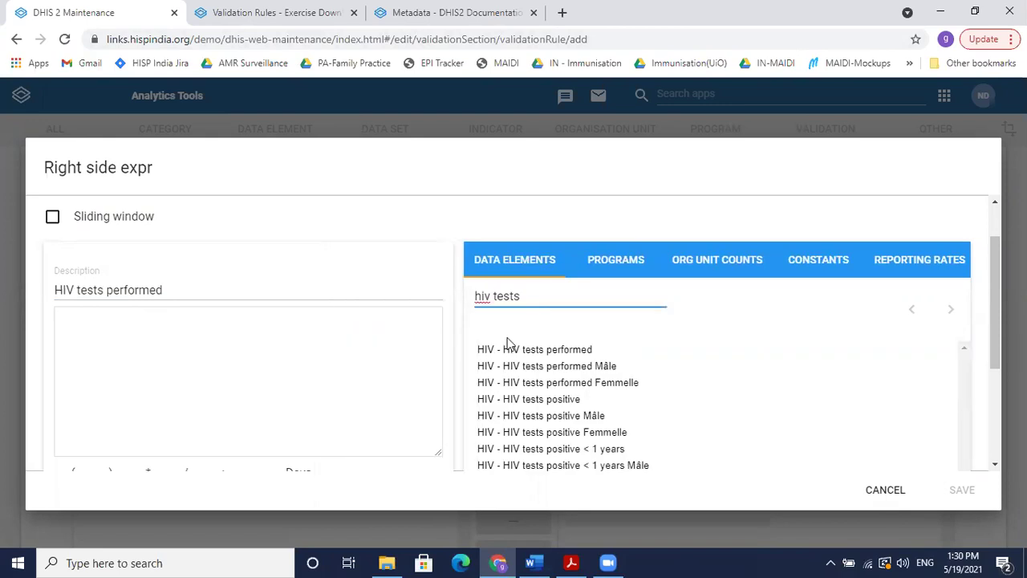
click(592, 368)
scroll(592, 371, down, 1)
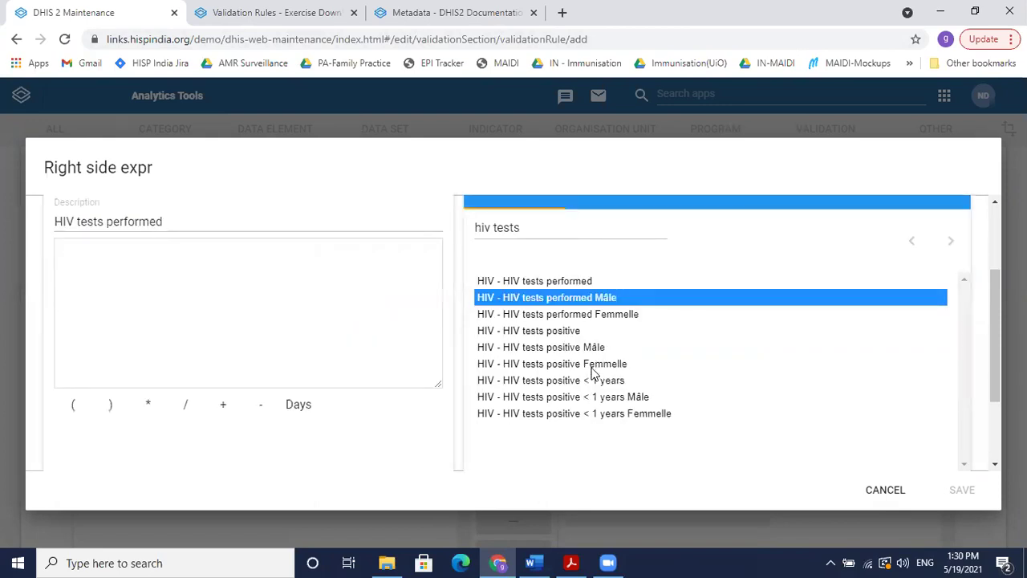
double_click(576, 300)
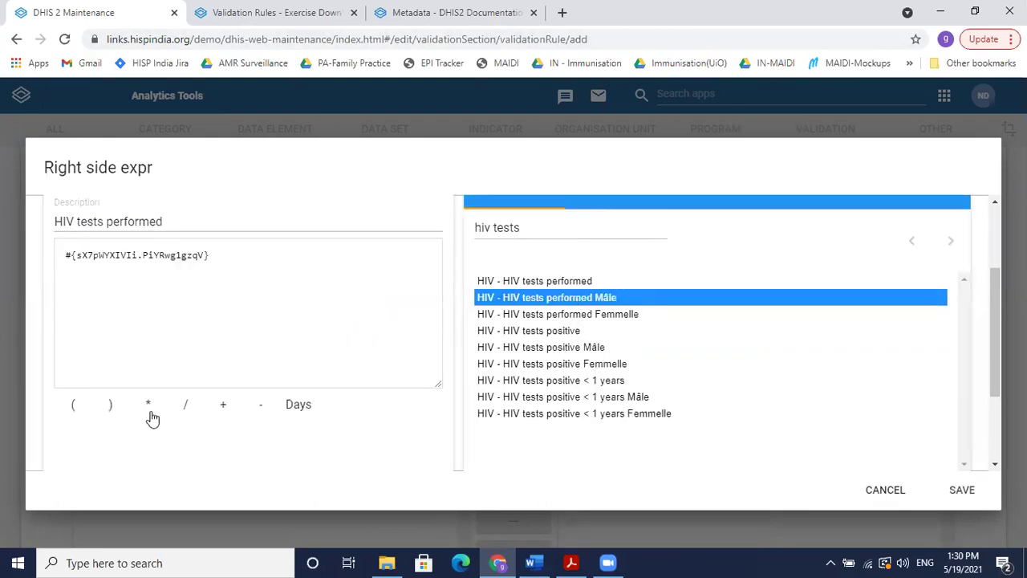
Step: Add HIV - HIV tests performed Femmelle with a plus operator, check the expression's validity and save the right side expression
click(221, 409)
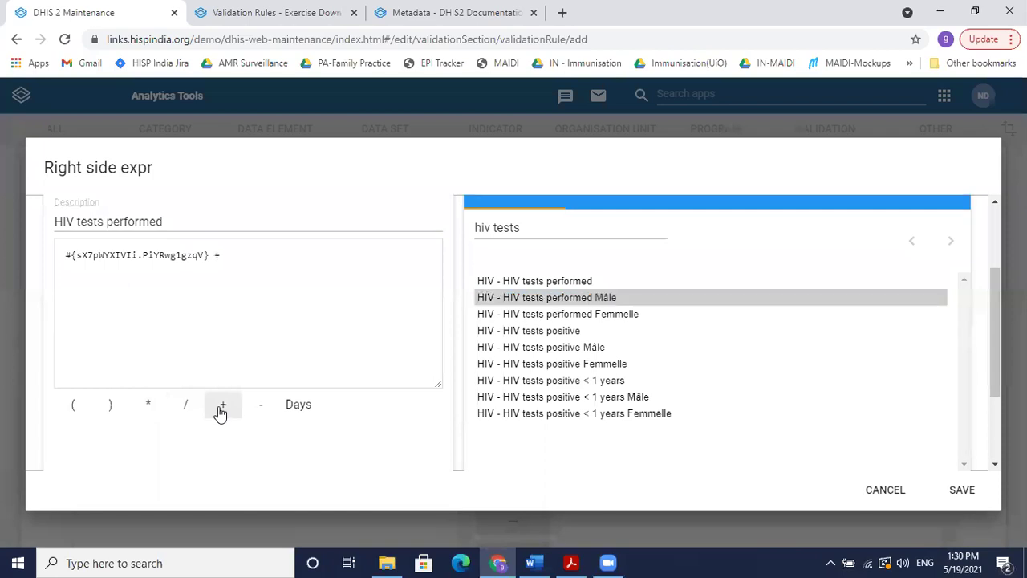
double_click(588, 316)
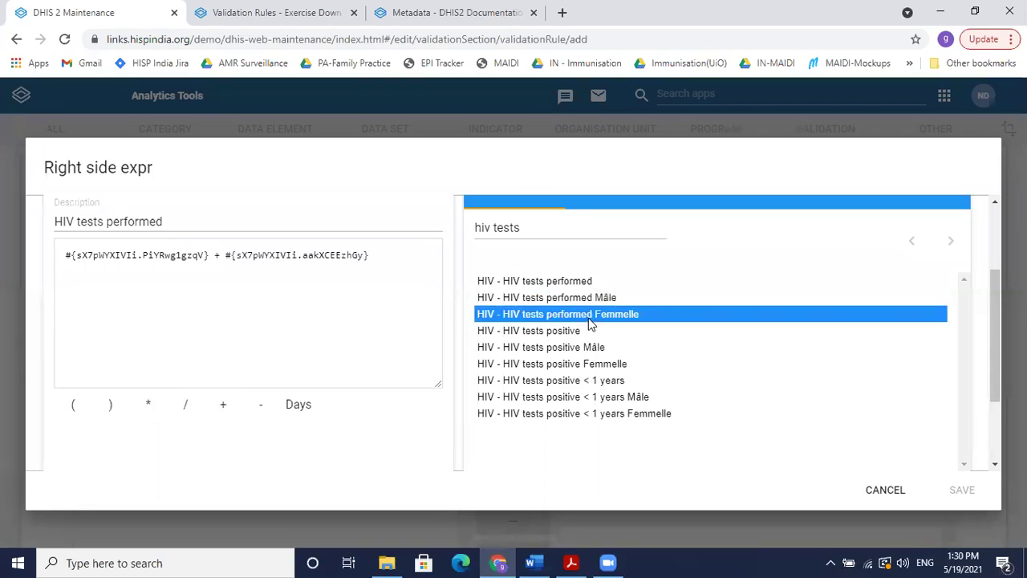
click(410, 278)
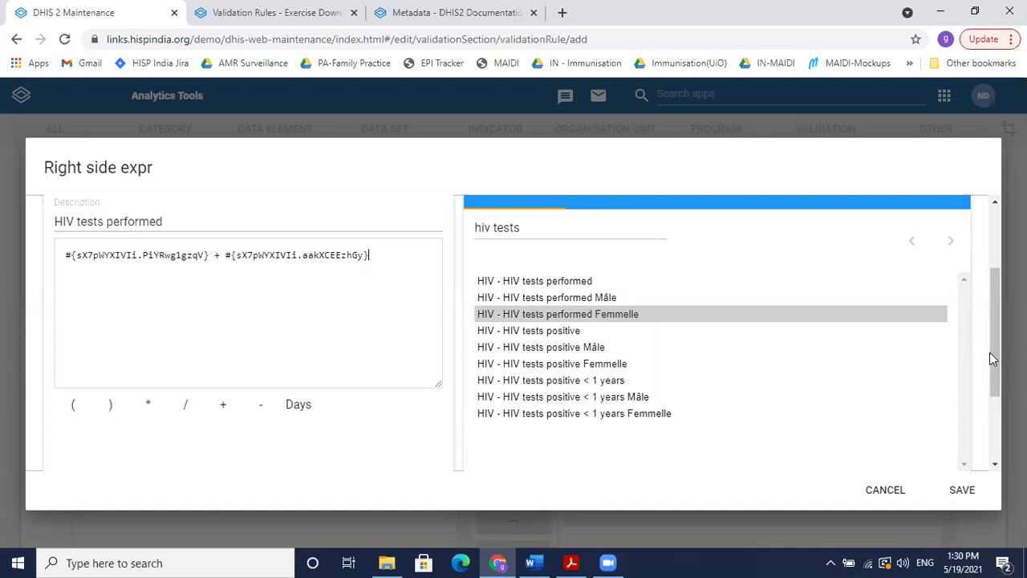
drag(993, 355, 990, 422)
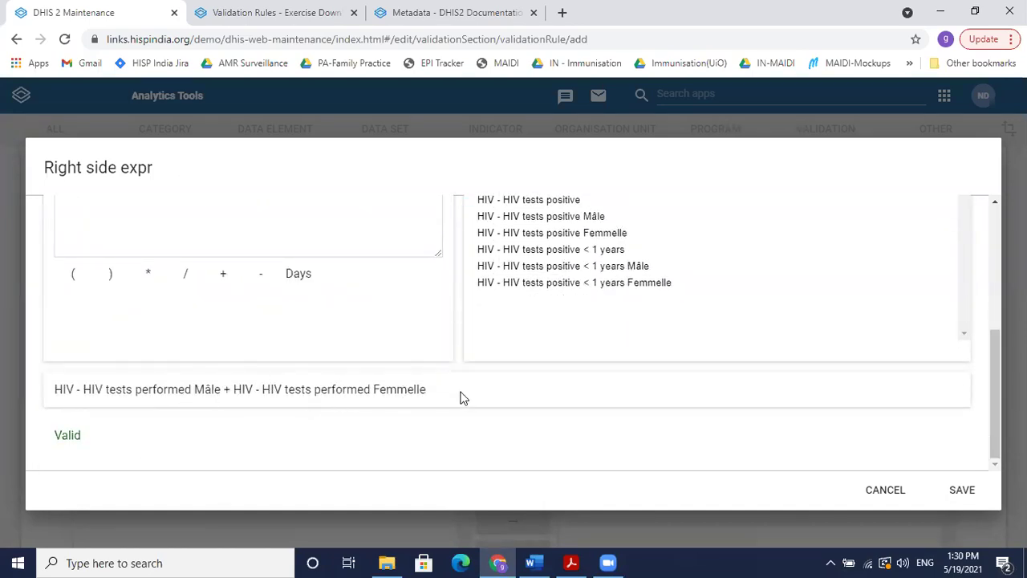
click(962, 489)
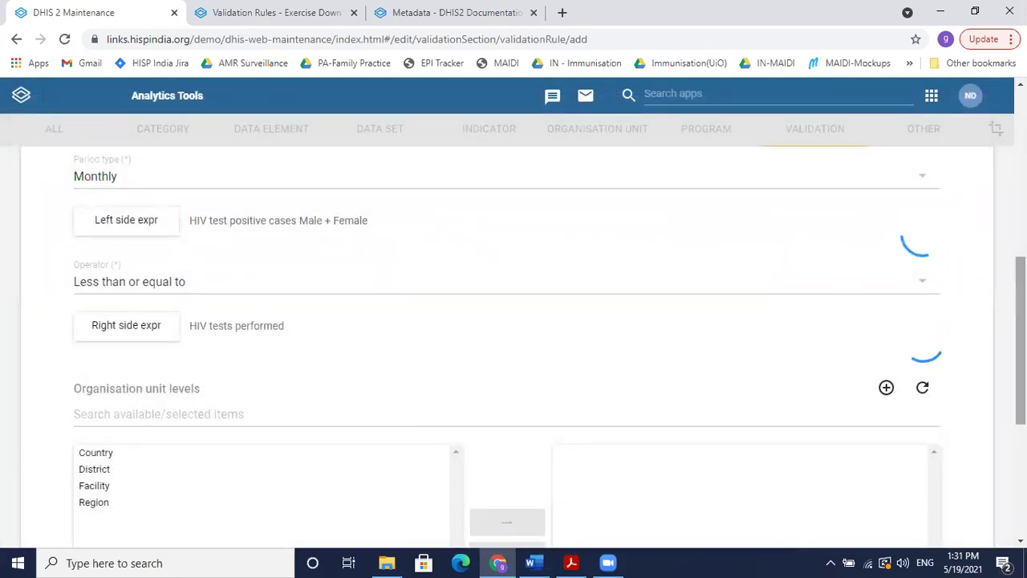
Step: Review the organisation unit levels and the form validation option without setting either, and save the validation rule
scroll(514, 345, down, 3)
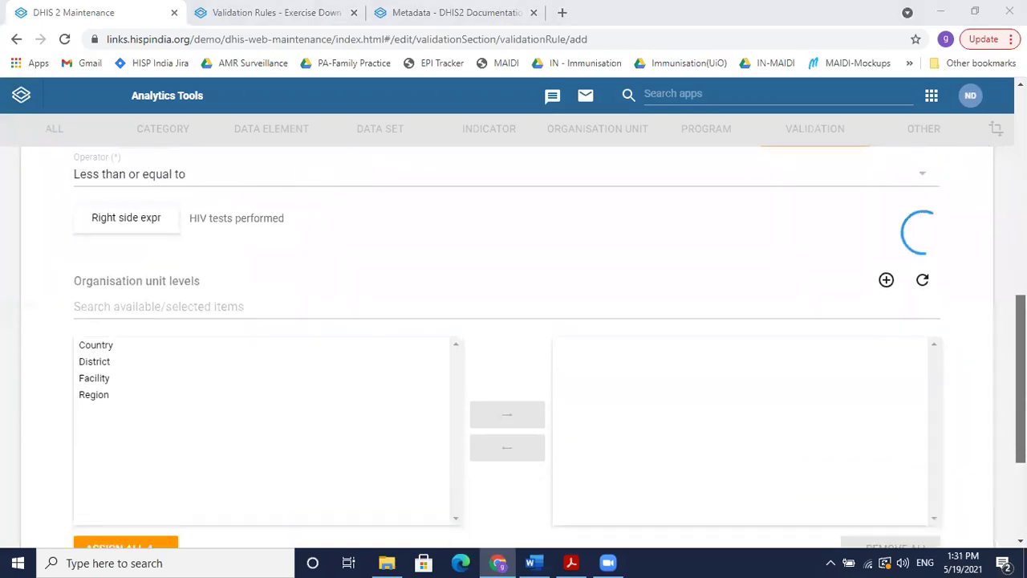
scroll(513, 345, down, 1)
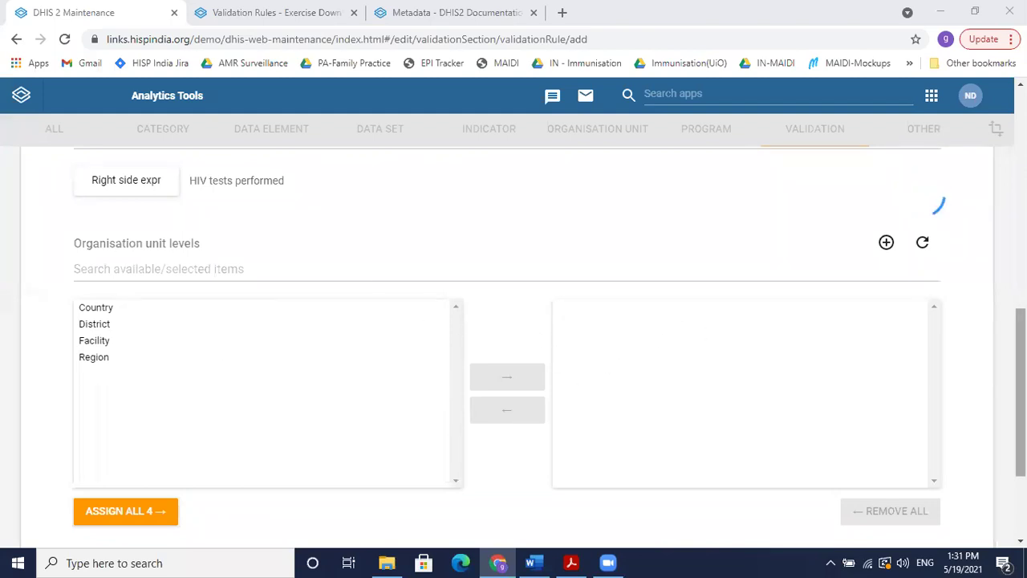
scroll(513, 337, down, 3)
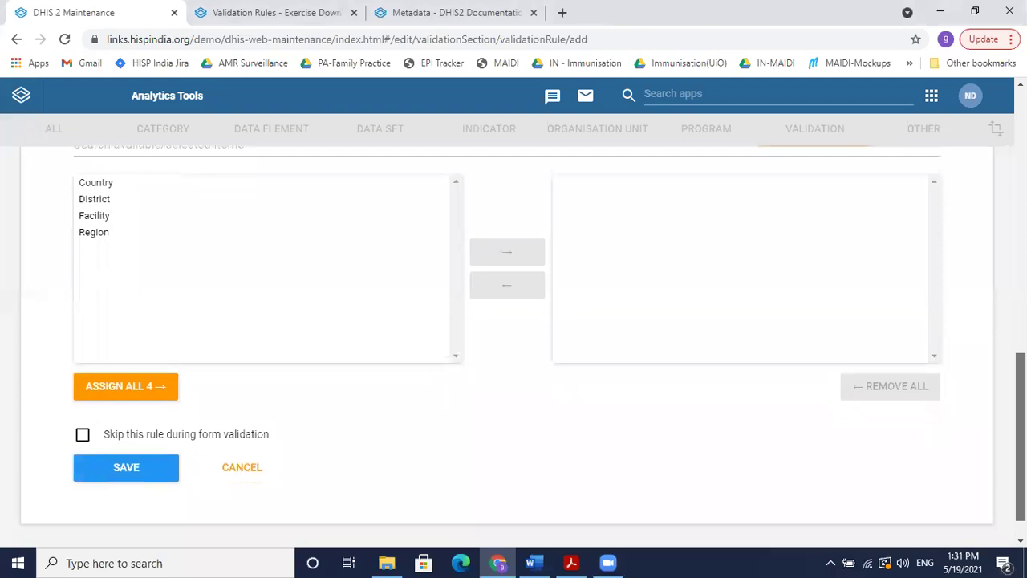
scroll(514, 345, up, 1)
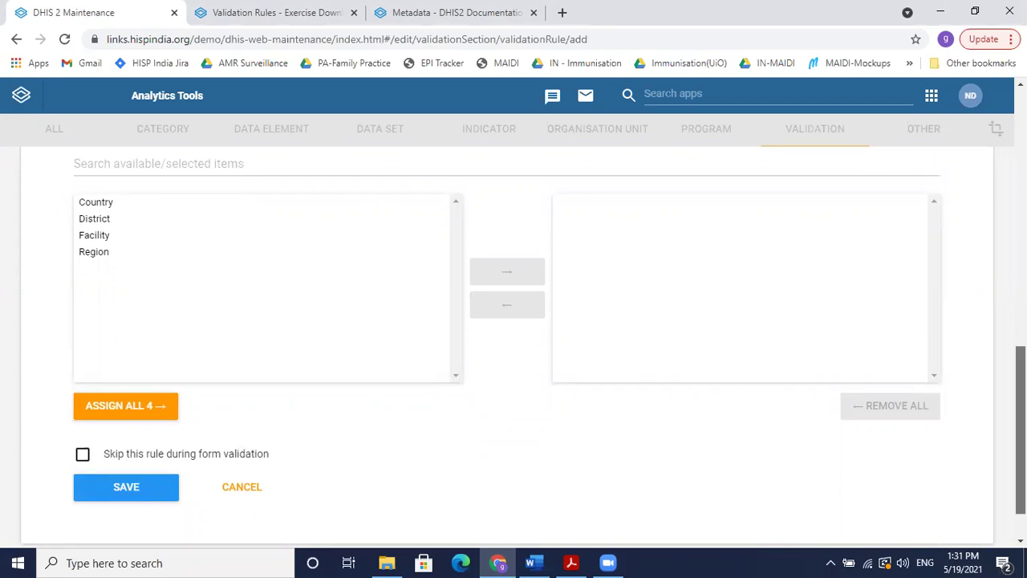
scroll(1021, 425, up, 1)
scroll(351, 486, down, 1)
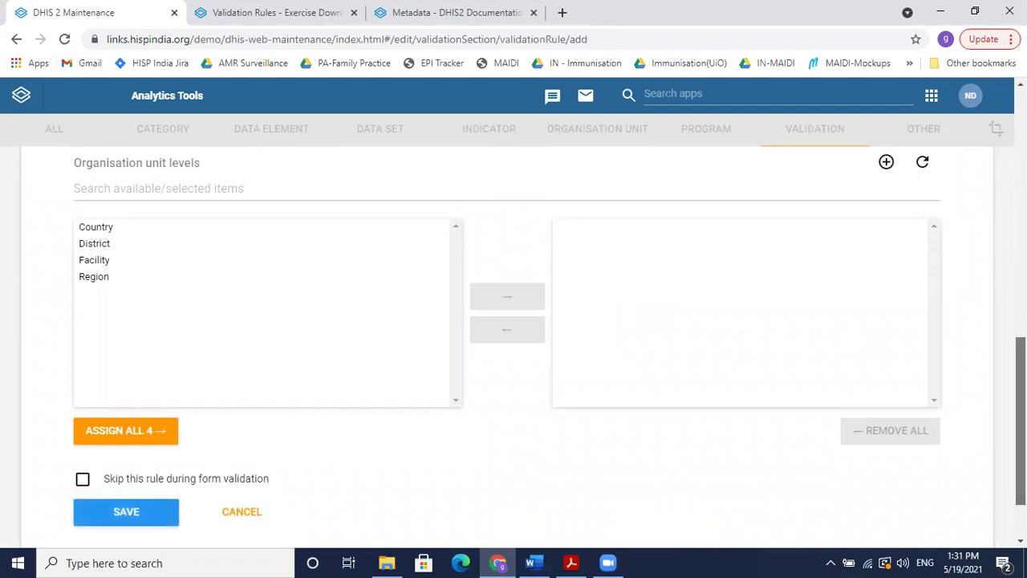
scroll(858, 334, up, 5)
scroll(858, 333, down, 2)
scroll(105, 414, down, 5)
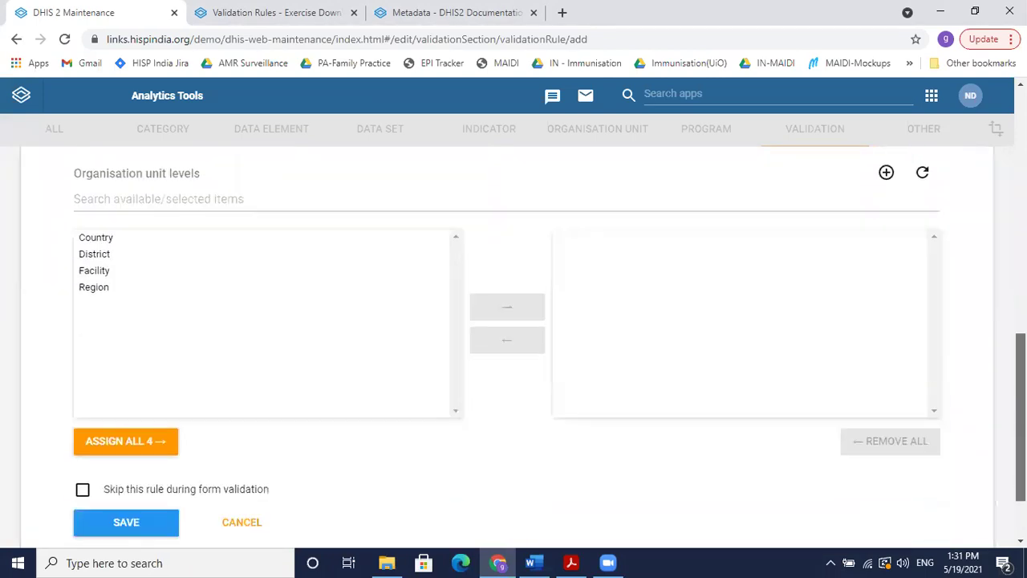
click(134, 438)
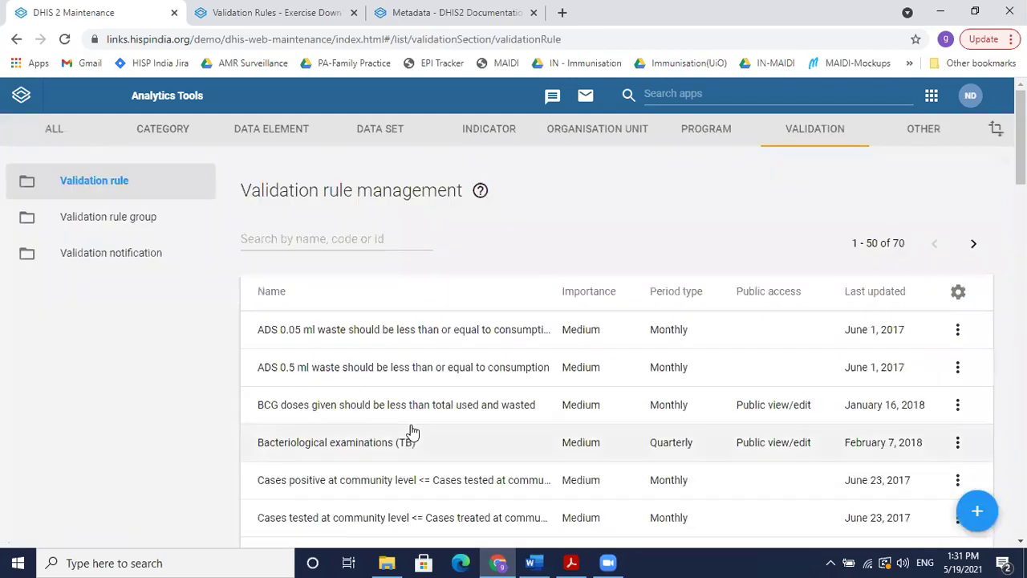
Step: Search the validation rule list for names containing "ga_"
click(291, 232)
text(ga)
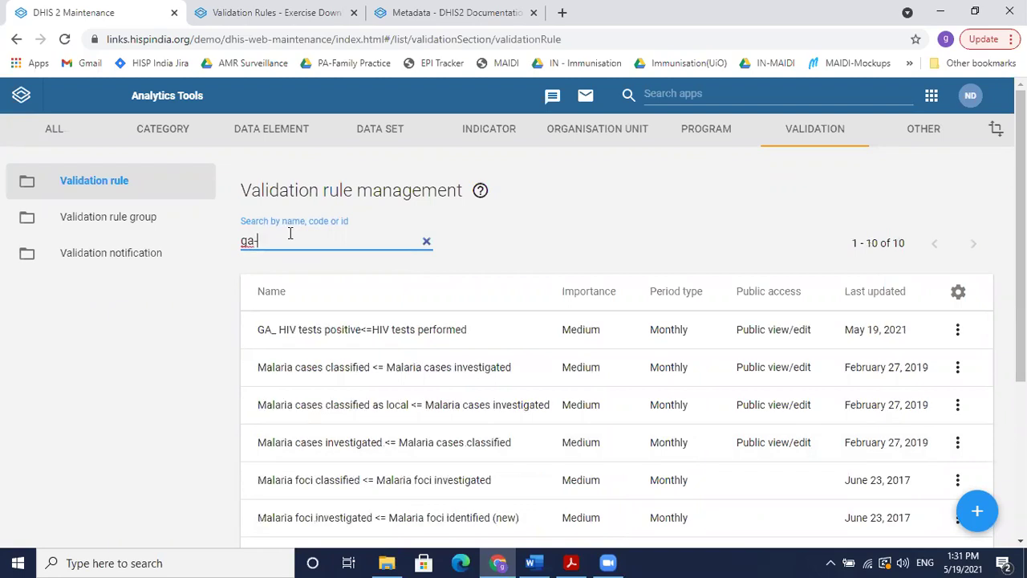
key(BackSpace)
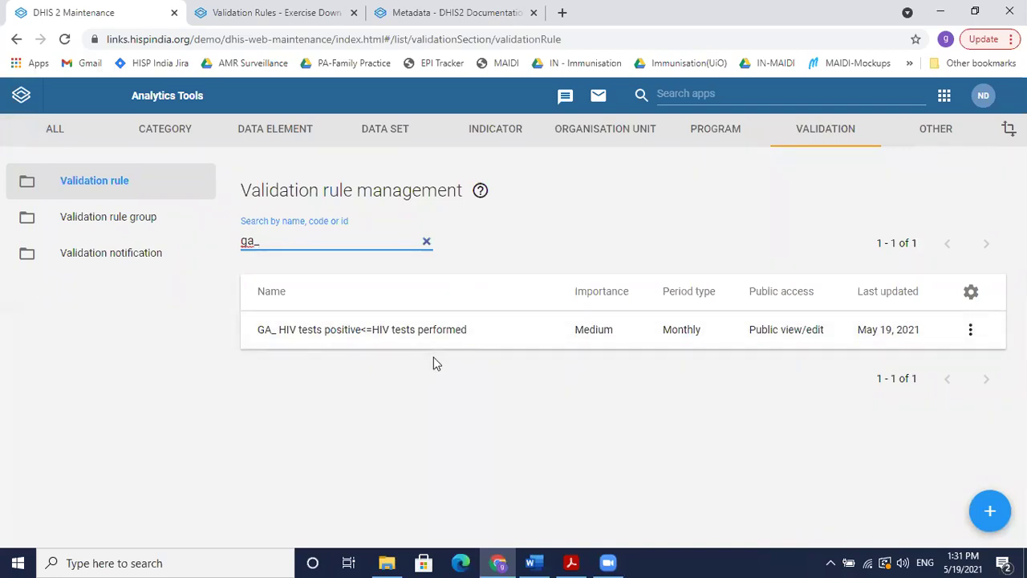
Step: Open the GA_ HIV tests positive<=HIV tests performed rule, review its settings and close it without saving
click(361, 334)
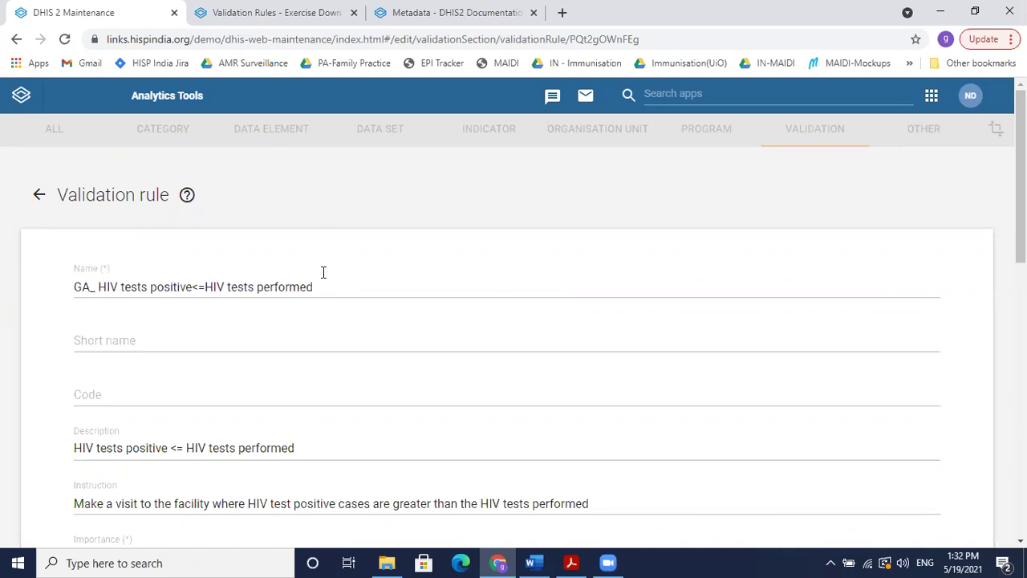
scroll(514, 345, down, 3)
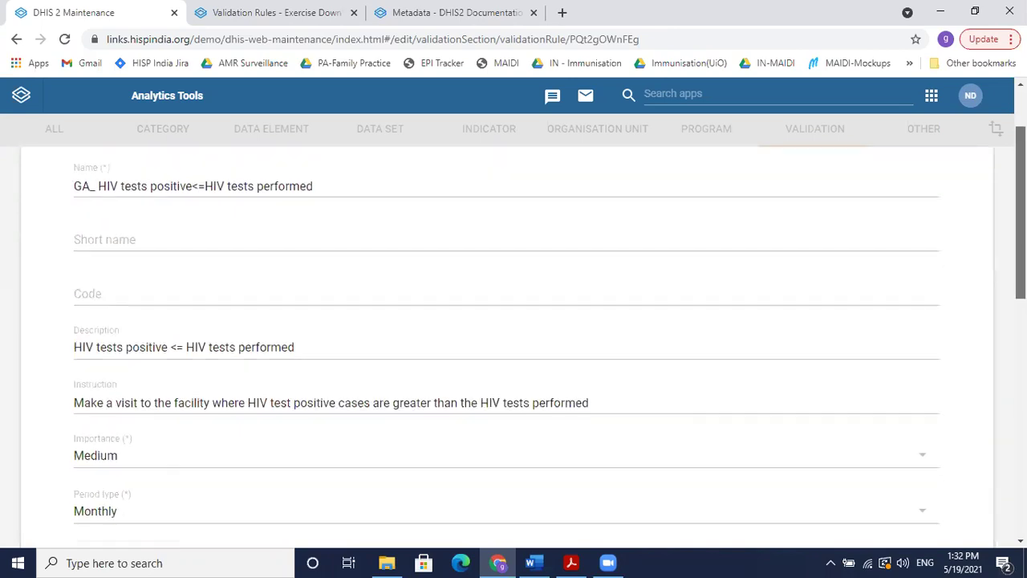
scroll(257, 339, up, 1)
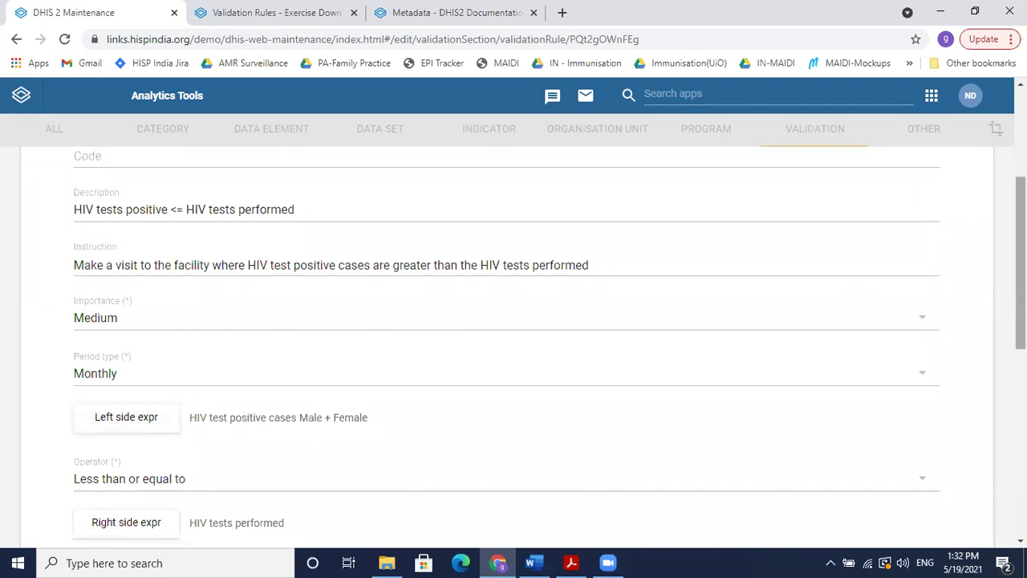
scroll(1021, 264, down, 1)
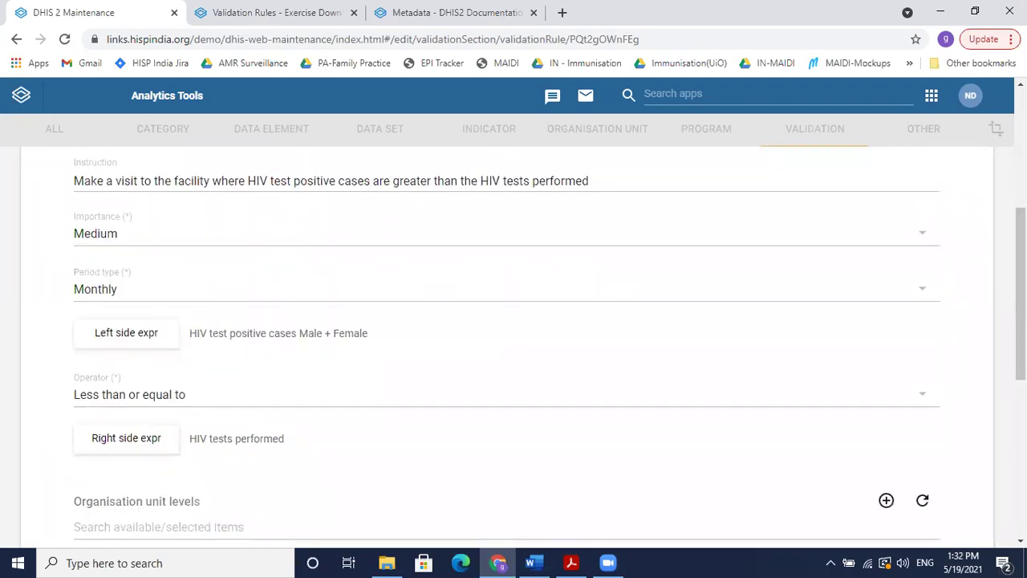
scroll(244, 440, down, 5)
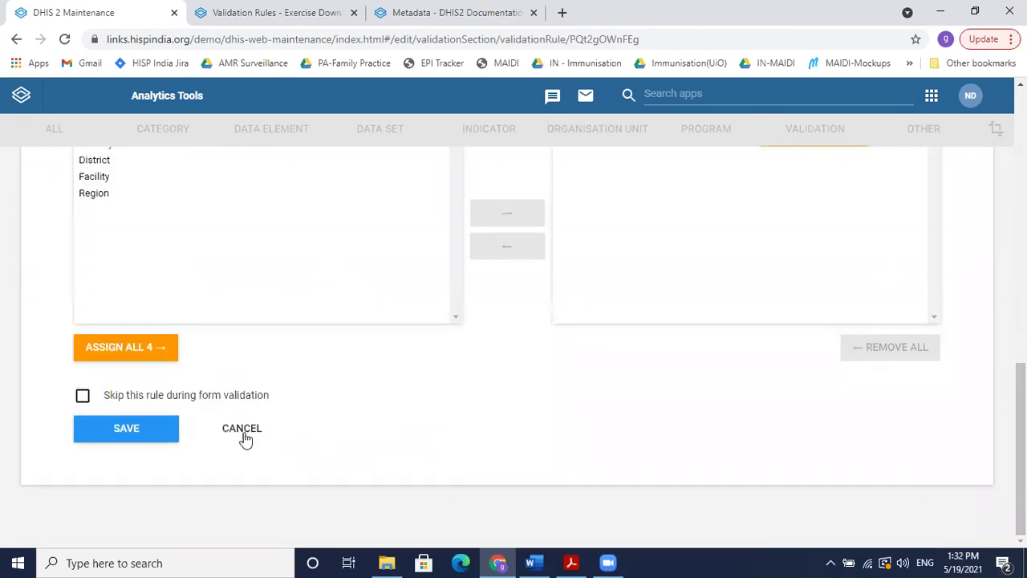
click(245, 440)
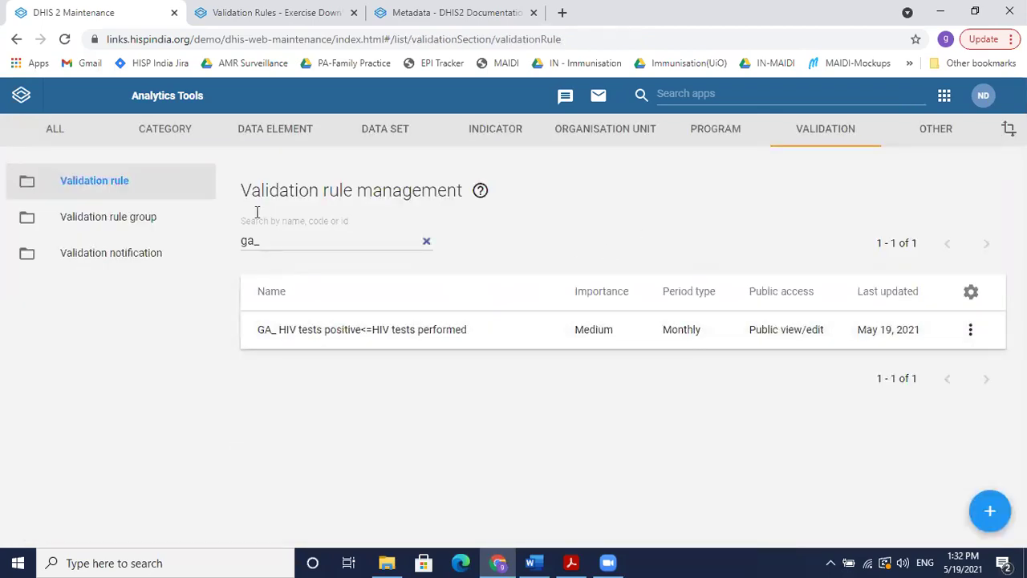
Step: Search the apps for "data", switch to the Data Quality app and open its Validation Rule Analysis
click(409, 258)
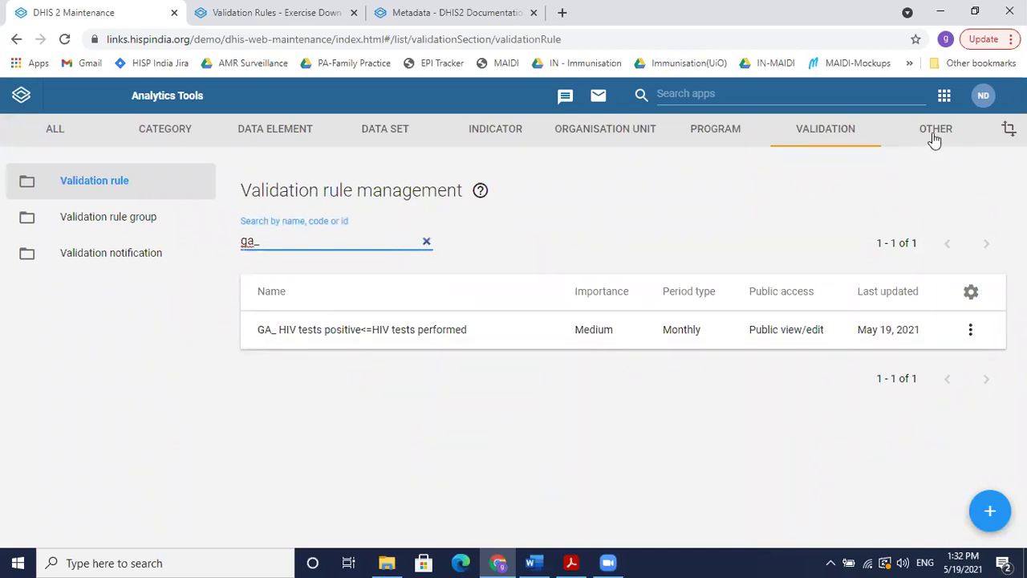
click(755, 95)
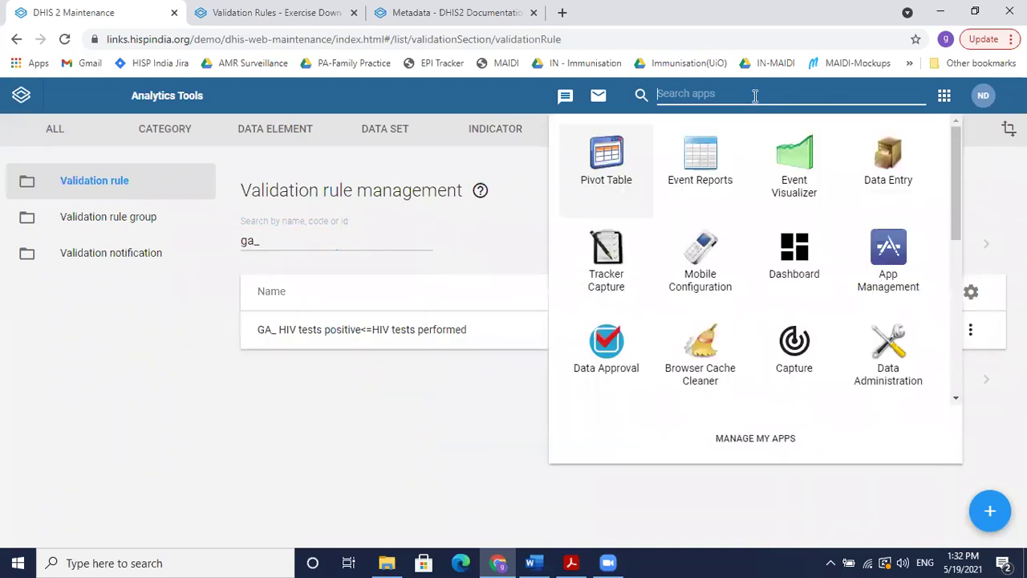
text(data)
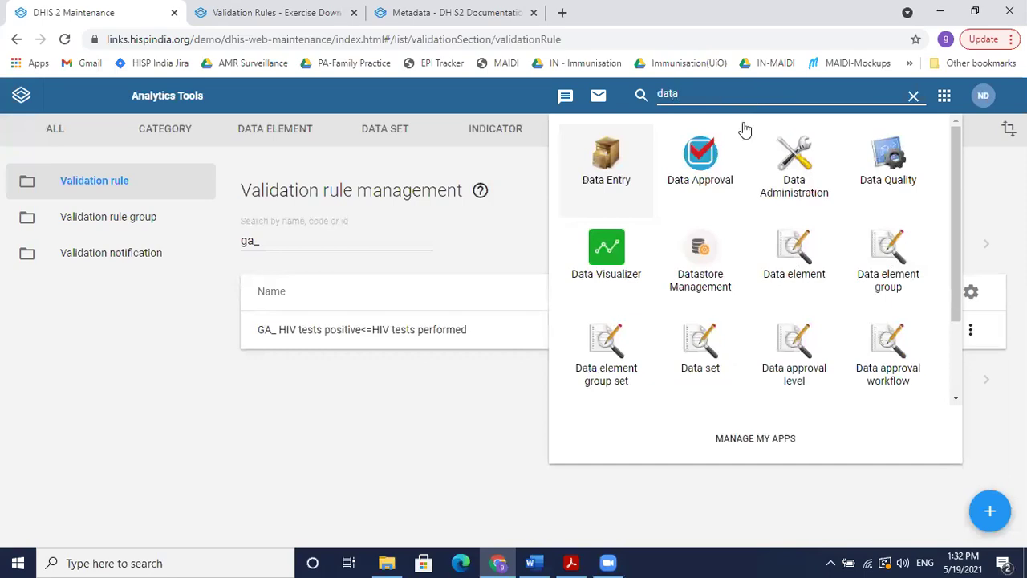
click(885, 162)
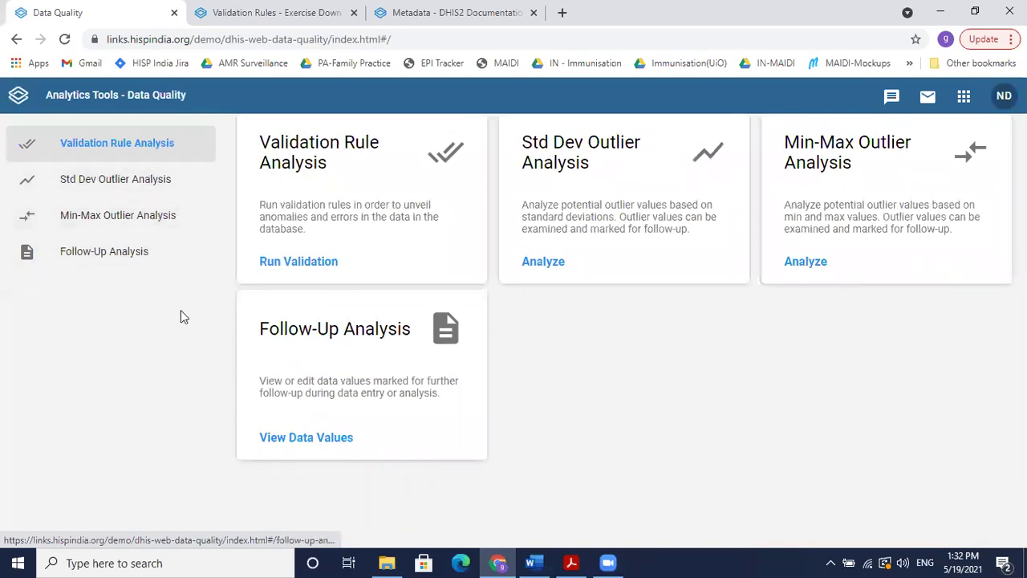
click(313, 268)
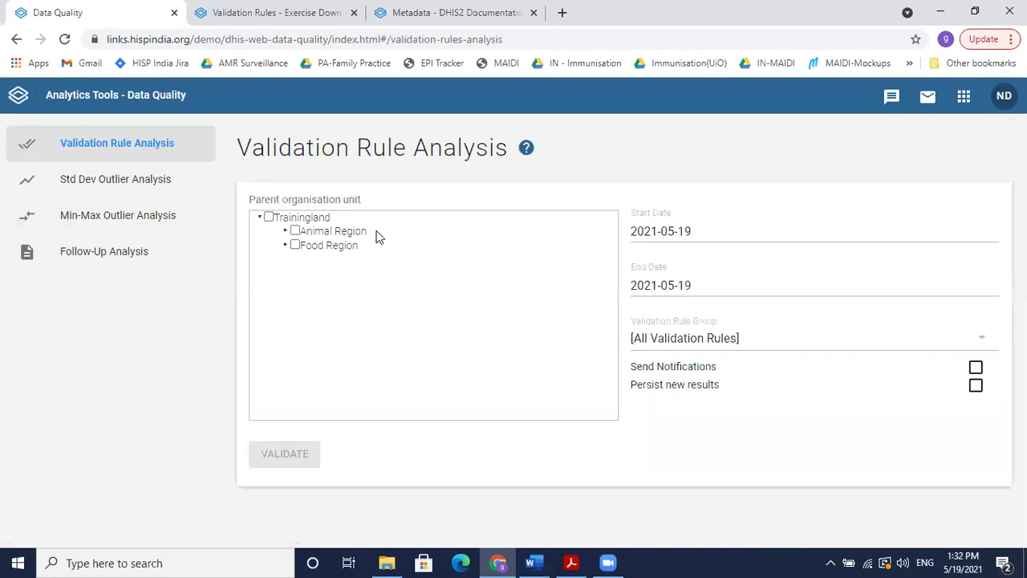
Step: Select Animal Region as the parent organisation unit and examine the available validation rule groups, keeping [All Validation Rules]
click(295, 231)
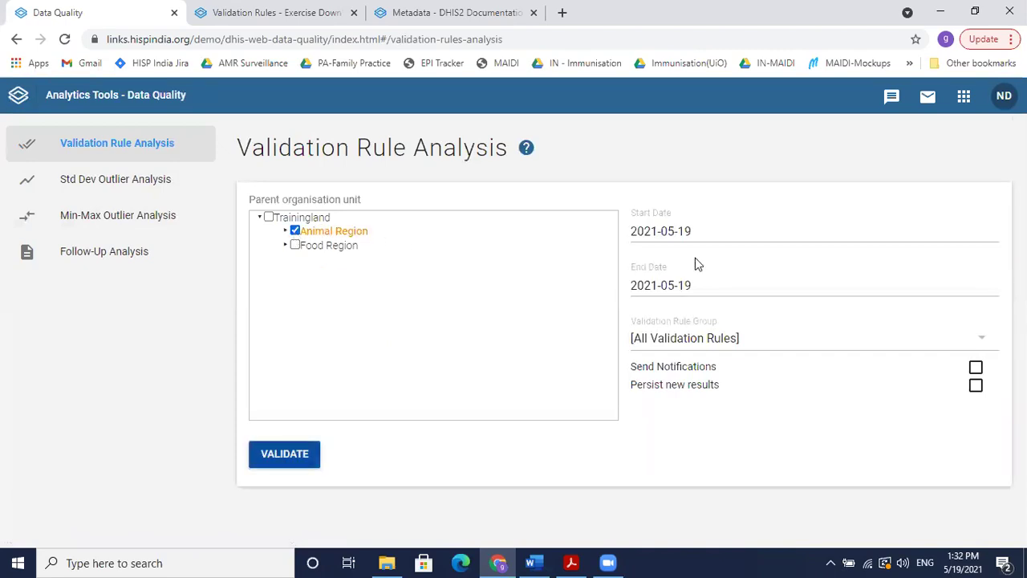
click(108, 142)
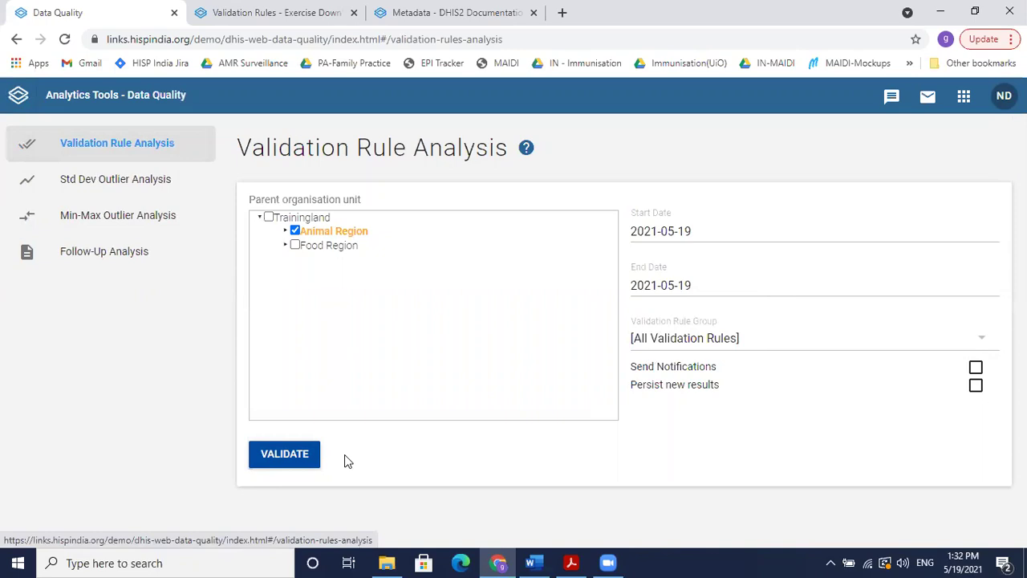
click(689, 353)
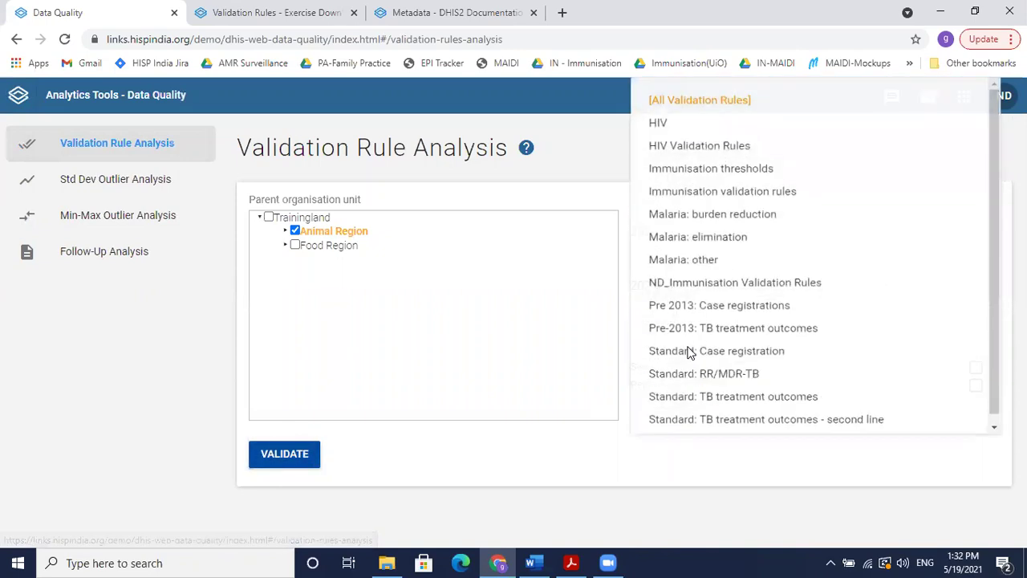
click(539, 374)
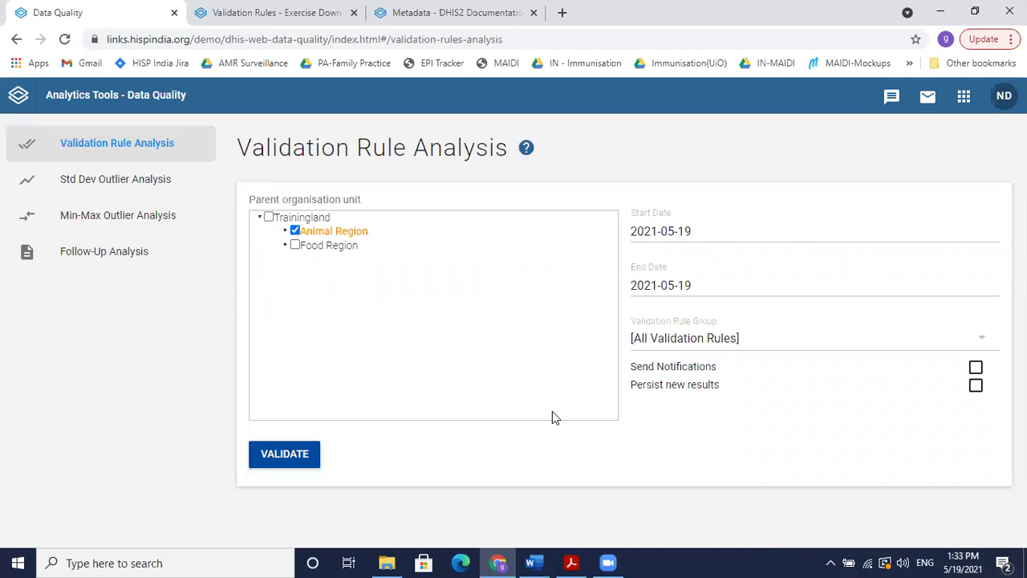
Step: Leave the Data Quality app and return to the validation rule list in the Maintenance app
click(16, 41)
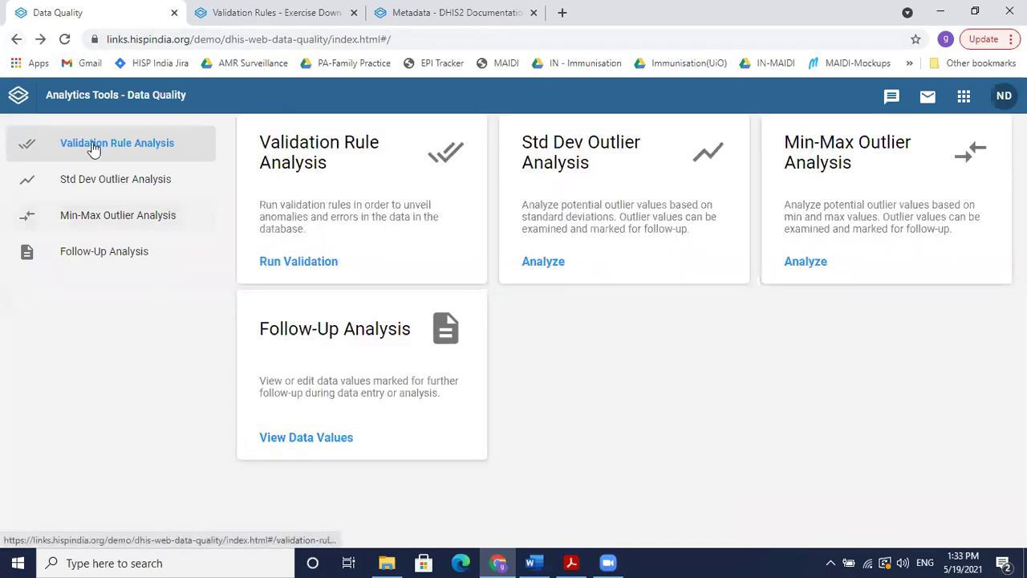
click(16, 40)
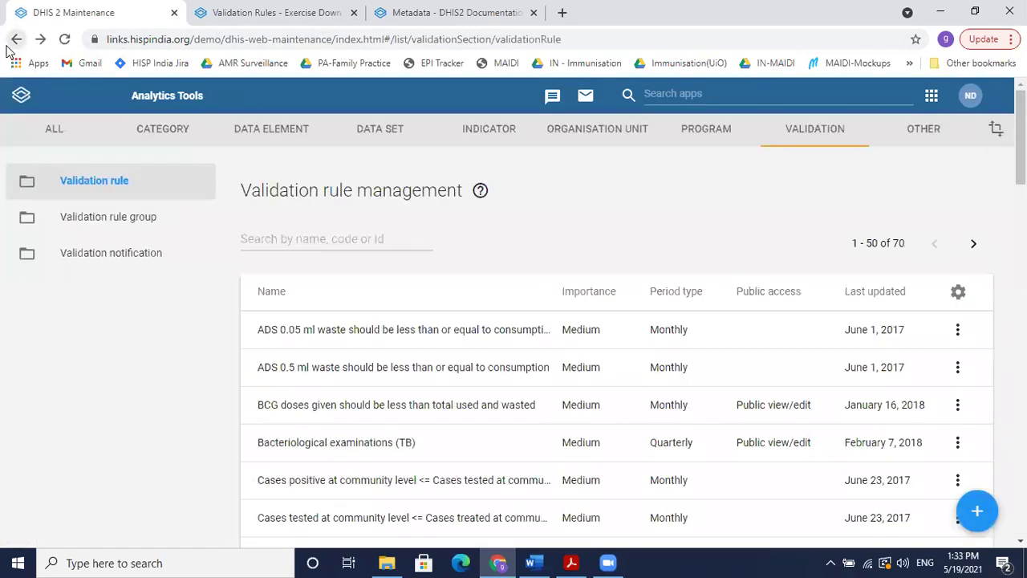
Step: Start a new validation rule group named "GA_HIV validation rules" with the description "Validation rules for HIV"
click(183, 224)
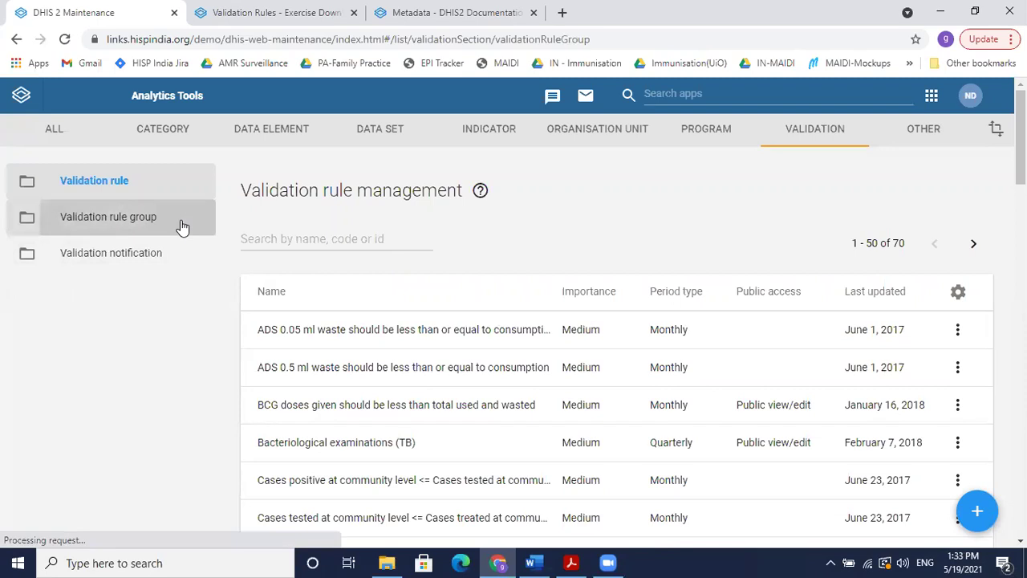
click(133, 194)
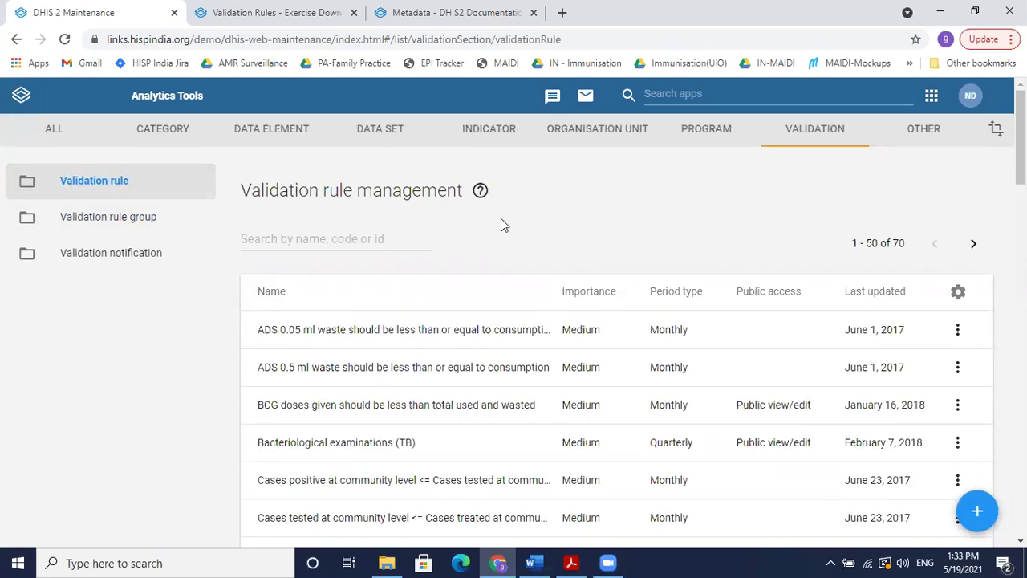
click(116, 225)
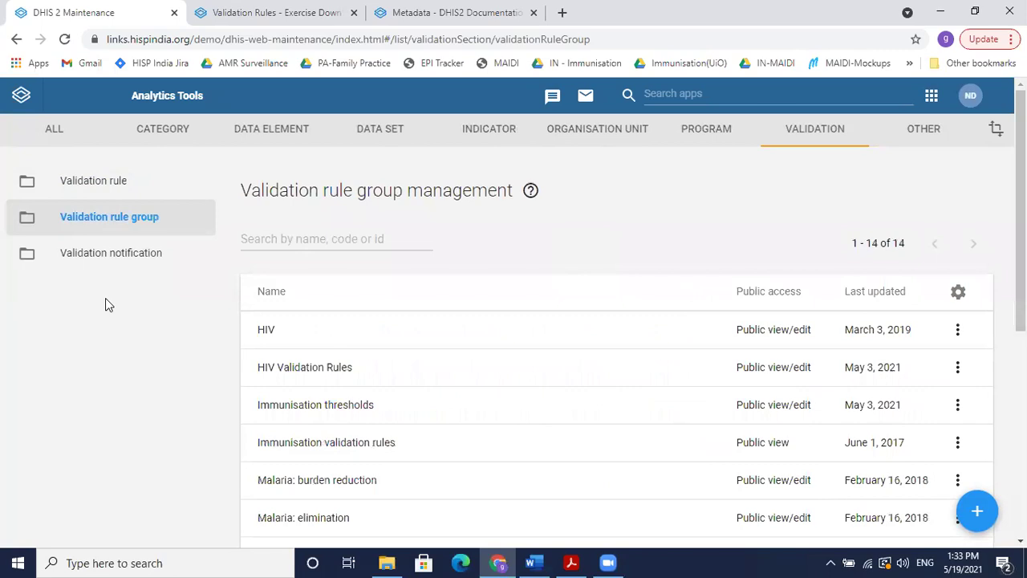
click(984, 518)
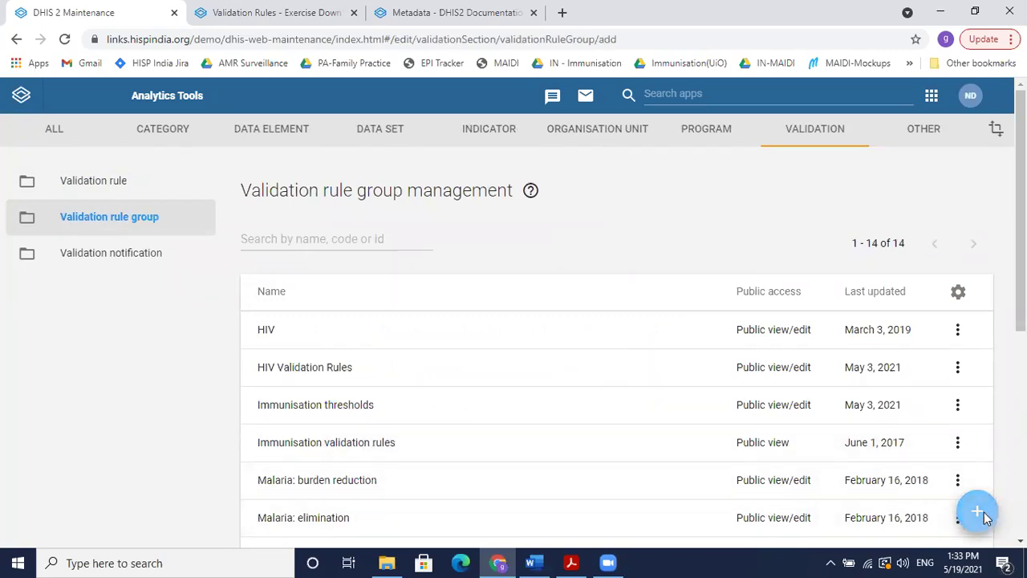
click(276, 274)
text(GA)
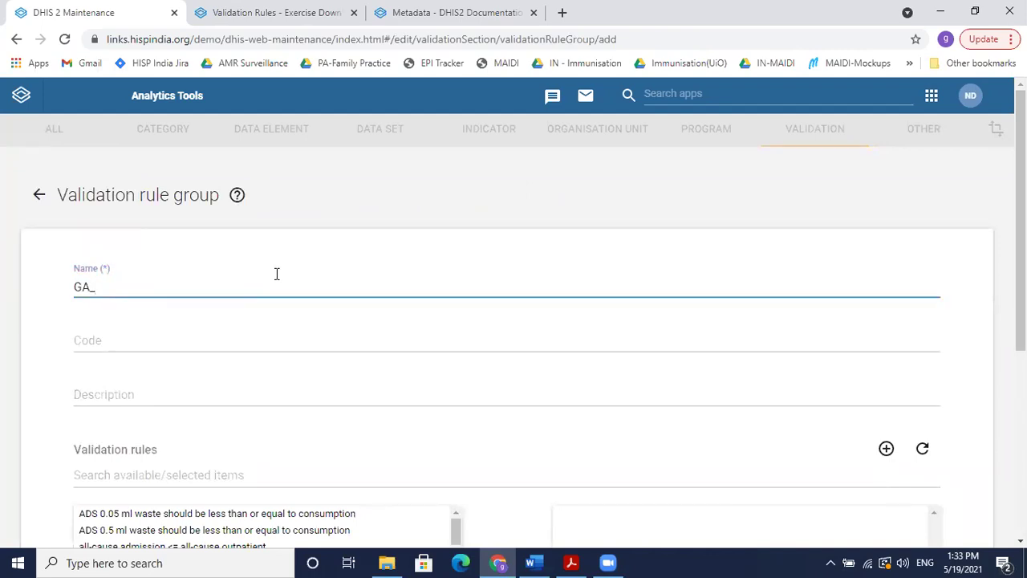
text(_HIV vali)
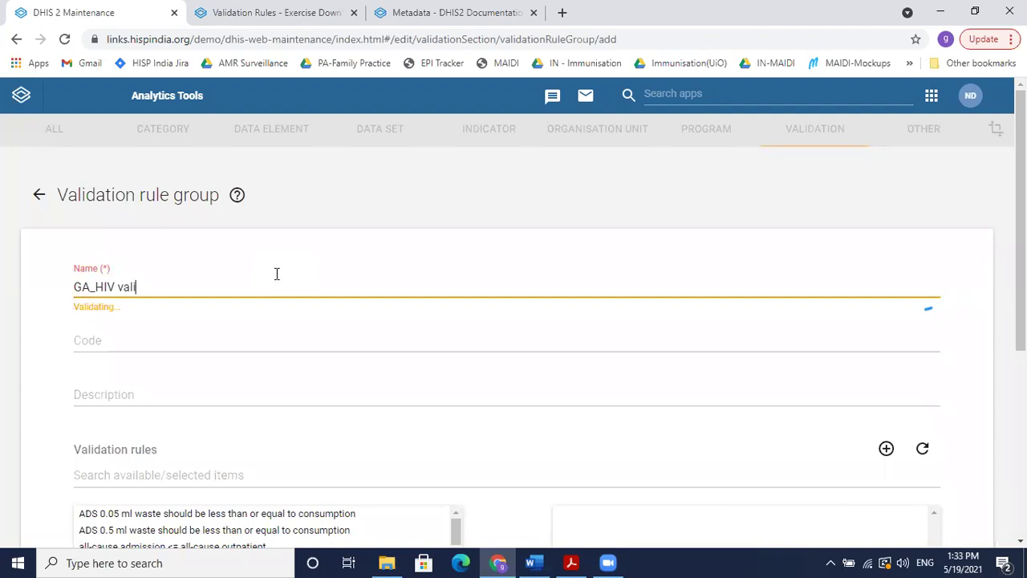
text(dation rules)
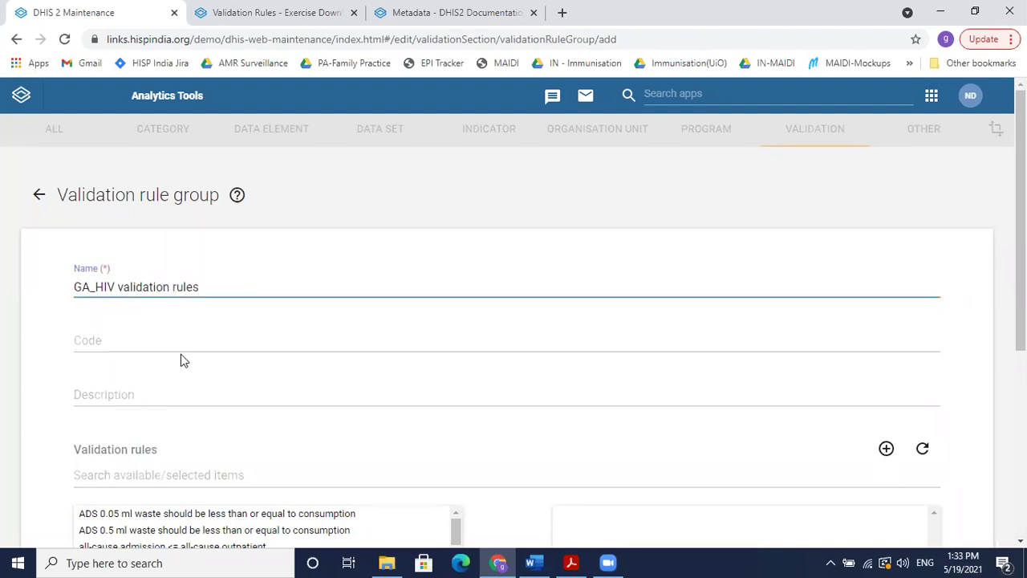
click(160, 398)
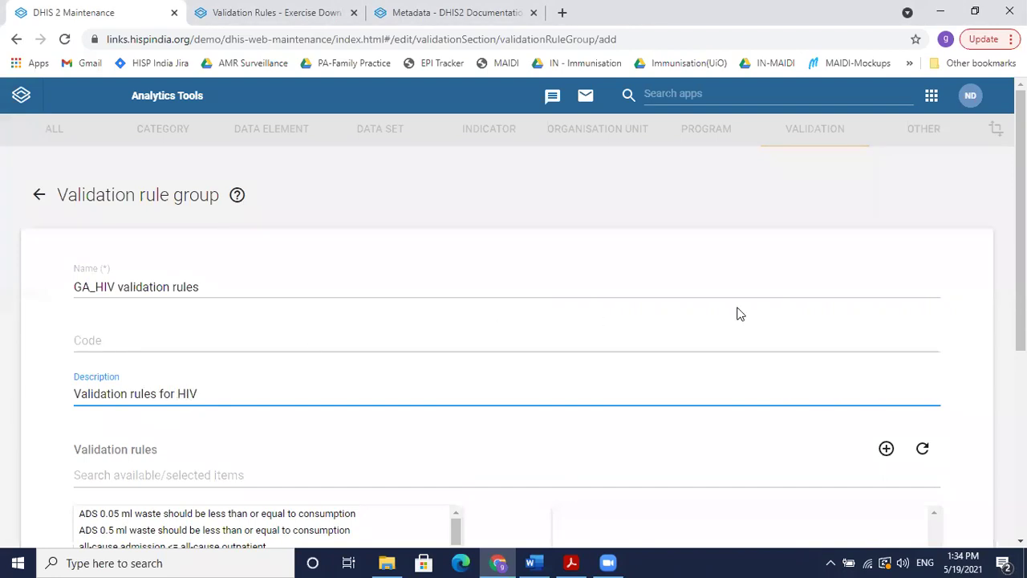
Step: Filter the available rules by "GA", add GA_ HIV tests positive<=HIV tests performed to the group and save the group
scroll(1020, 240, down, 1)
click(210, 383)
text(H)
key(BackSpace)
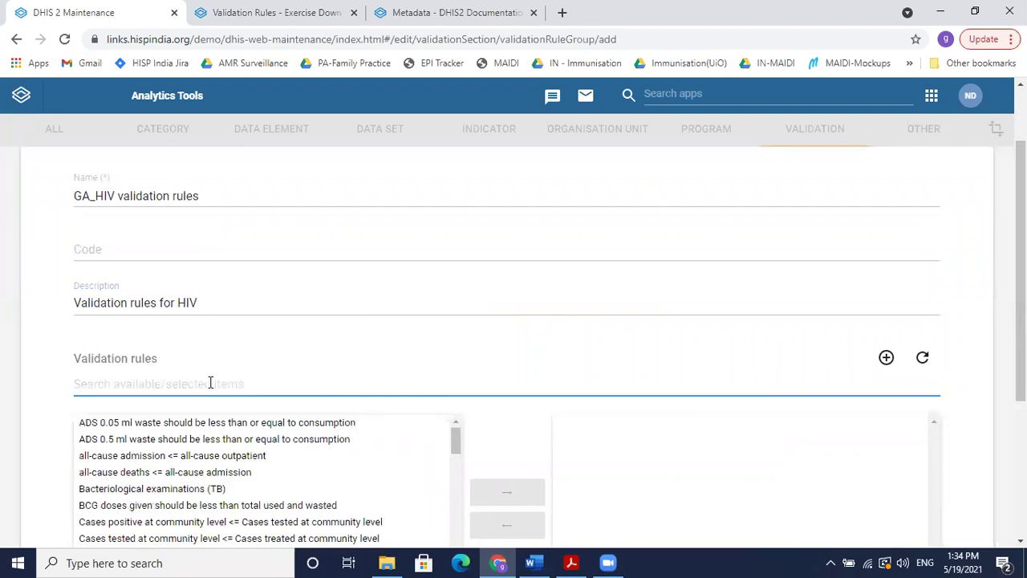
text(GA)
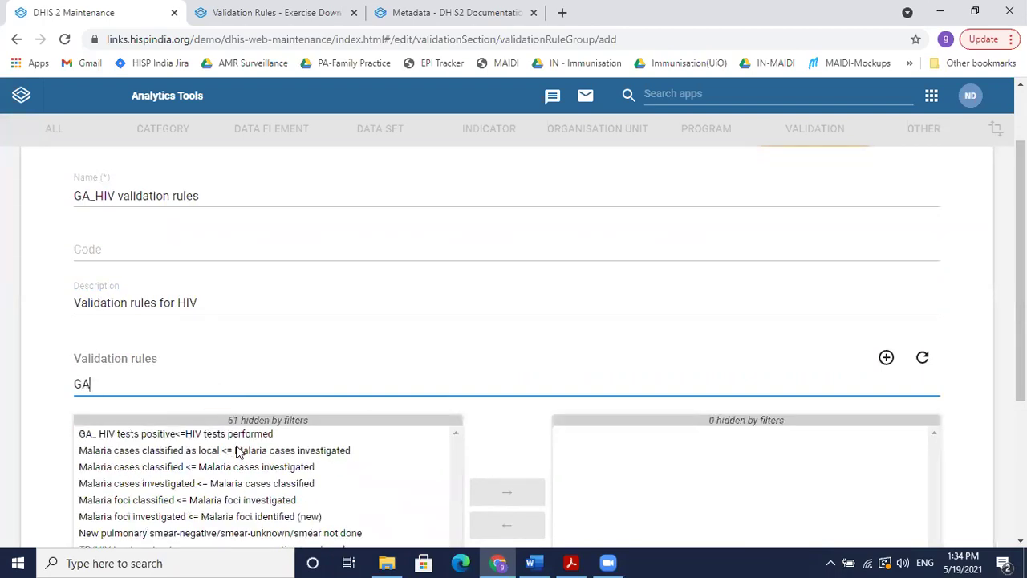
click(236, 435)
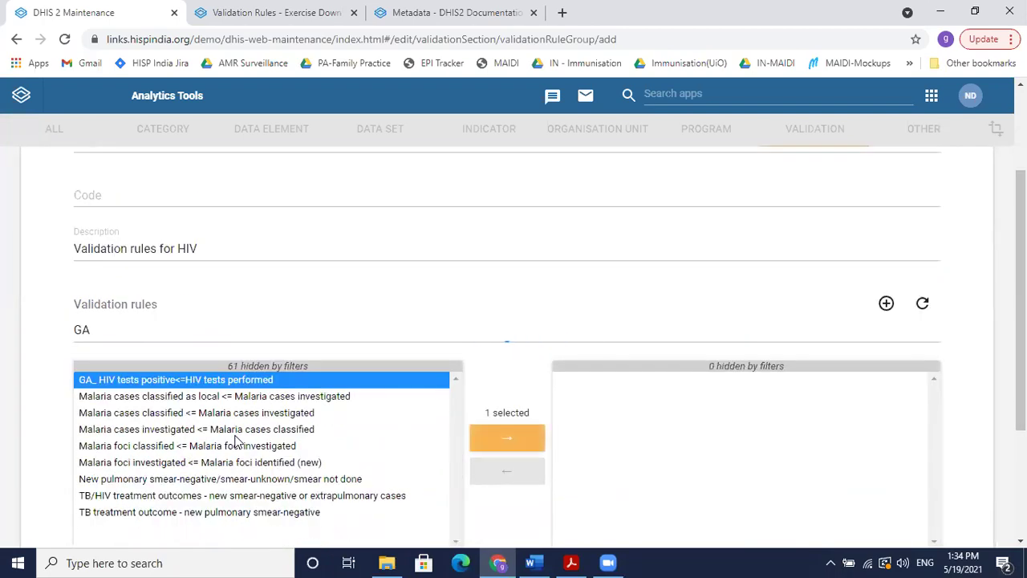
double_click(253, 383)
scroll(316, 445, down, 3)
click(145, 431)
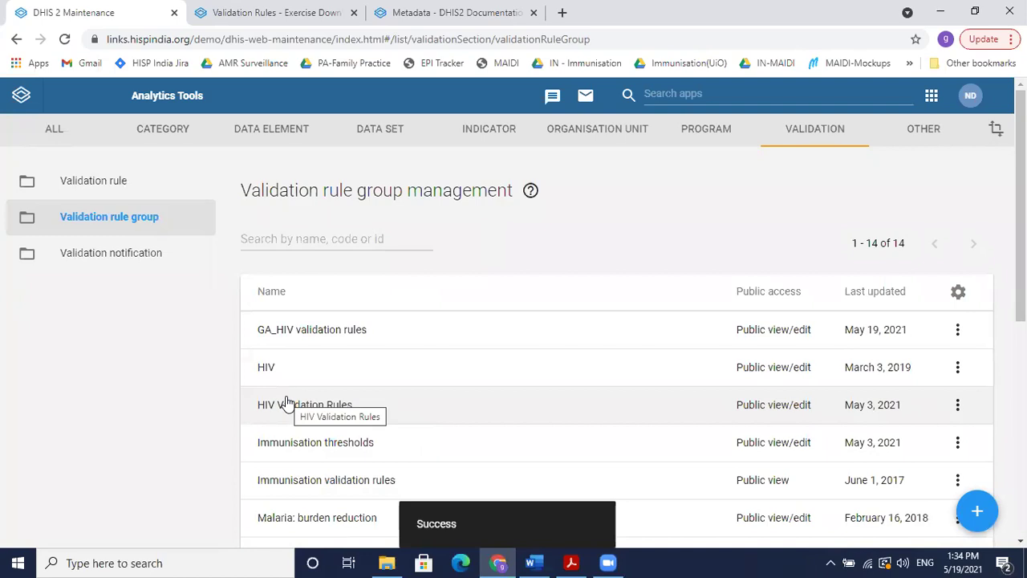
Step: Open the existing HIV Validation Rules group, review its assigned rules and return to the group list without saving
click(322, 411)
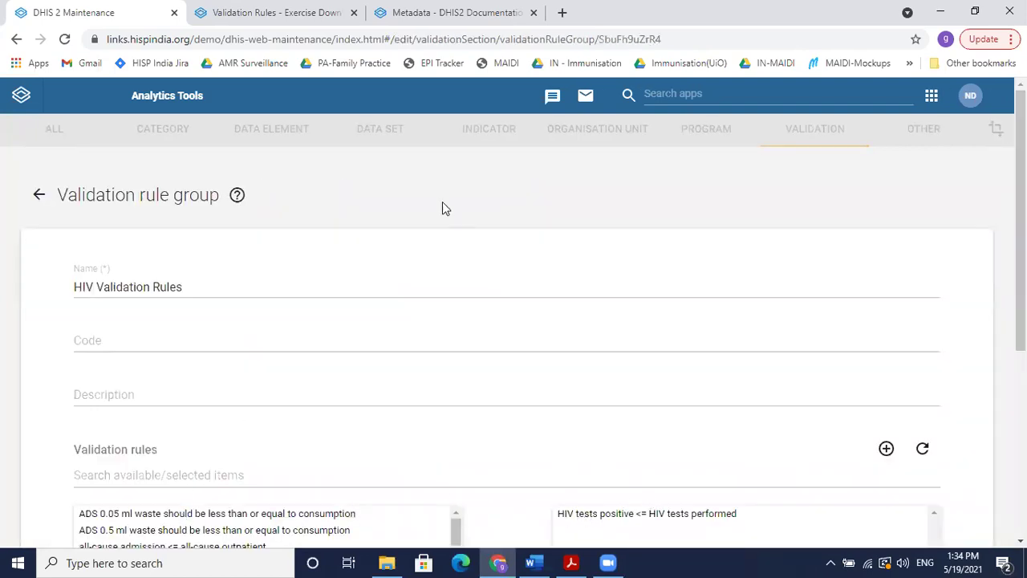
click(37, 195)
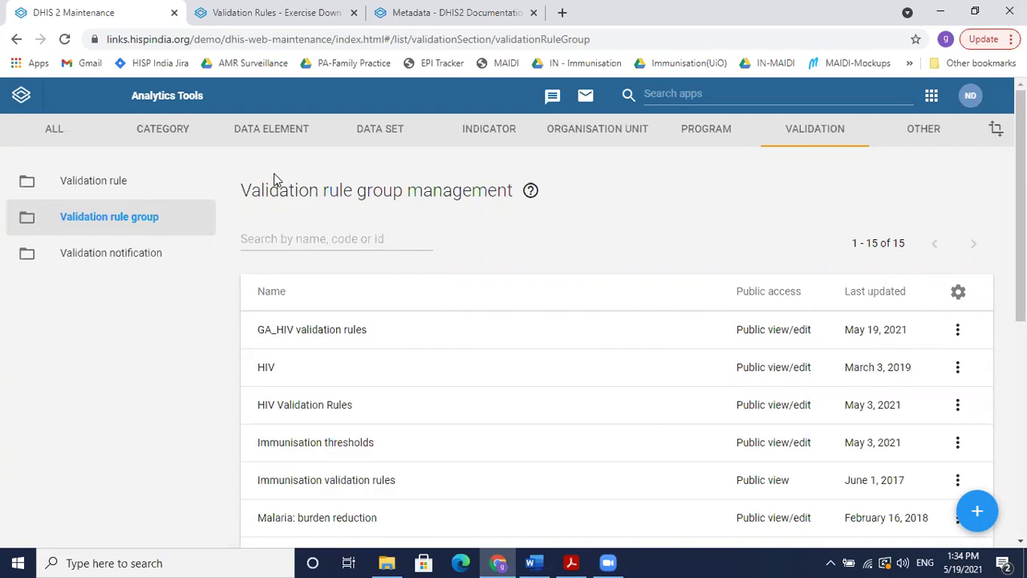
Step: Search the apps for "dat", switch to the Data Quality app and open its Validation Rule Analysis
click(719, 95)
text(dat)
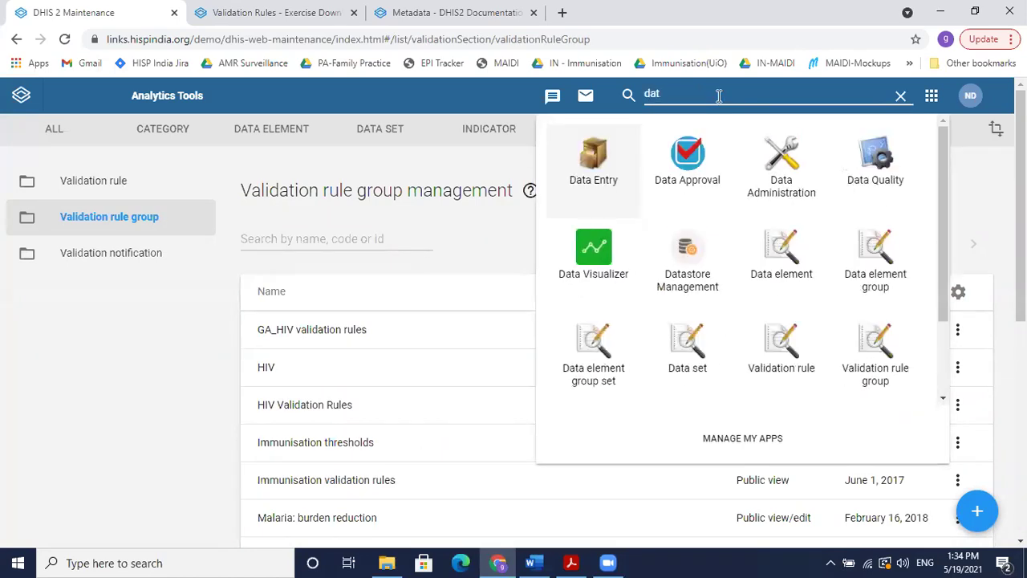
click(874, 170)
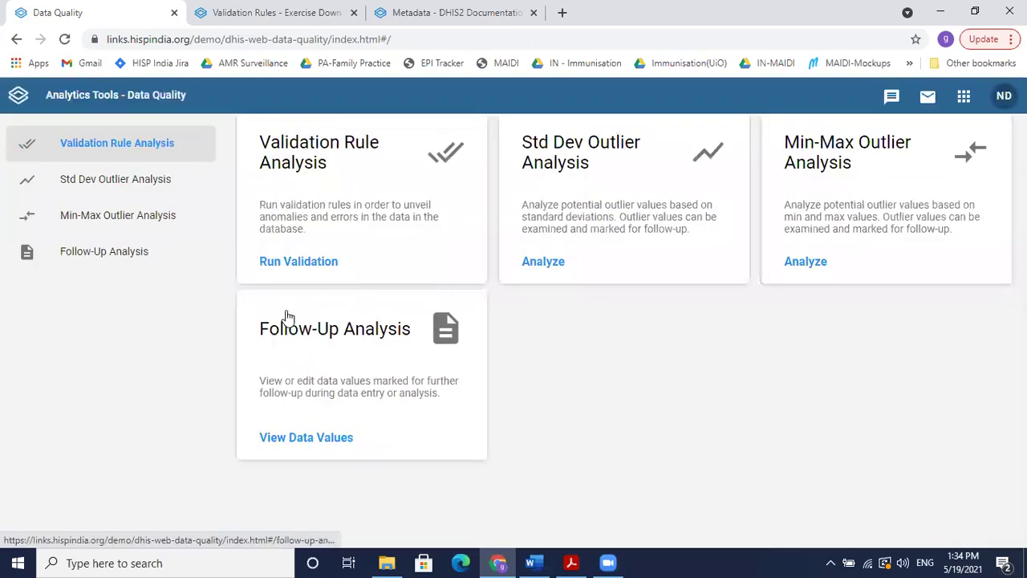
click(298, 269)
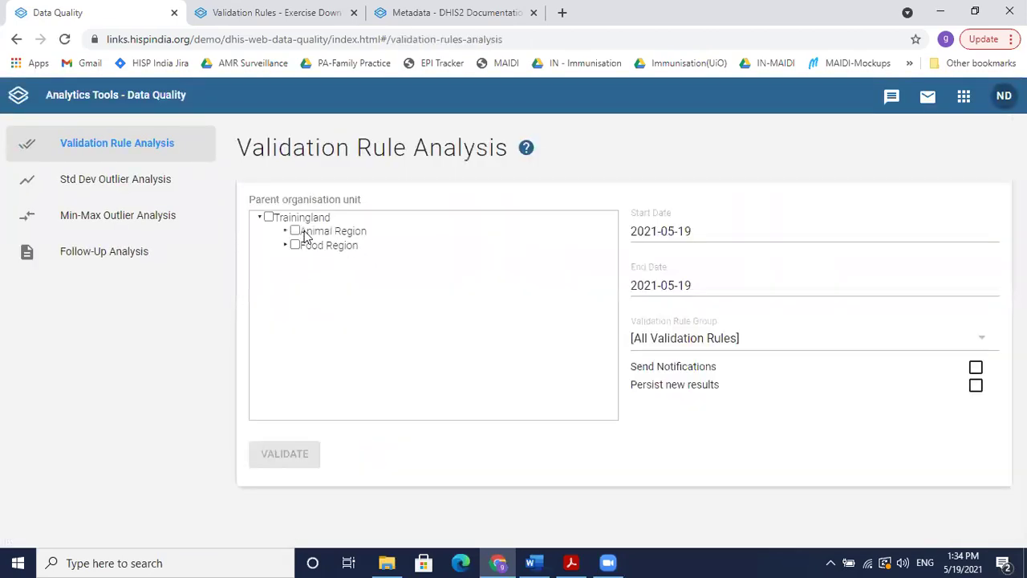
Step: Set the analysis to Animal Region, start date 2021-03-01 and the GA_HIV validation rules group
click(297, 231)
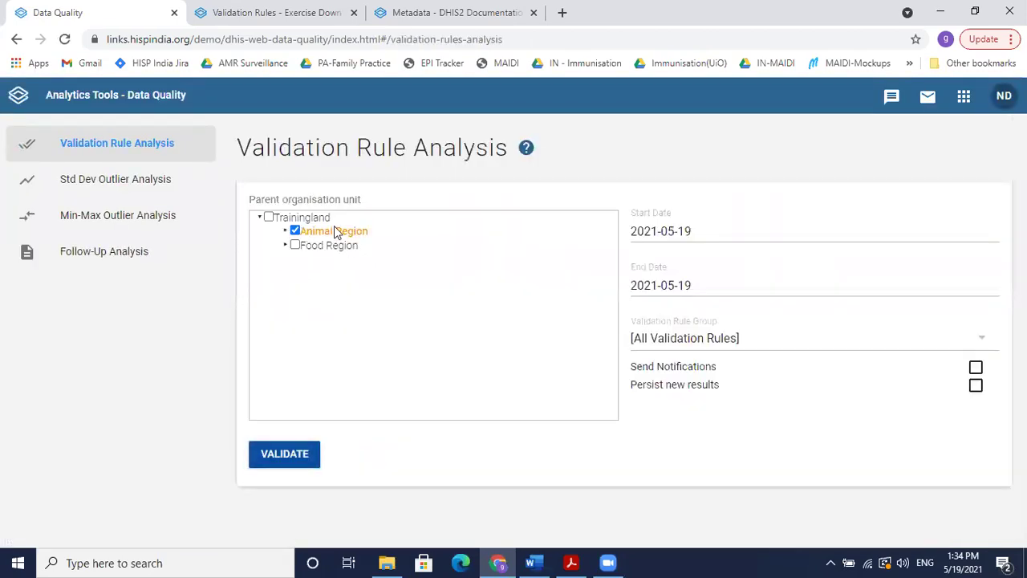
click(707, 231)
click(419, 246)
click(416, 249)
click(424, 295)
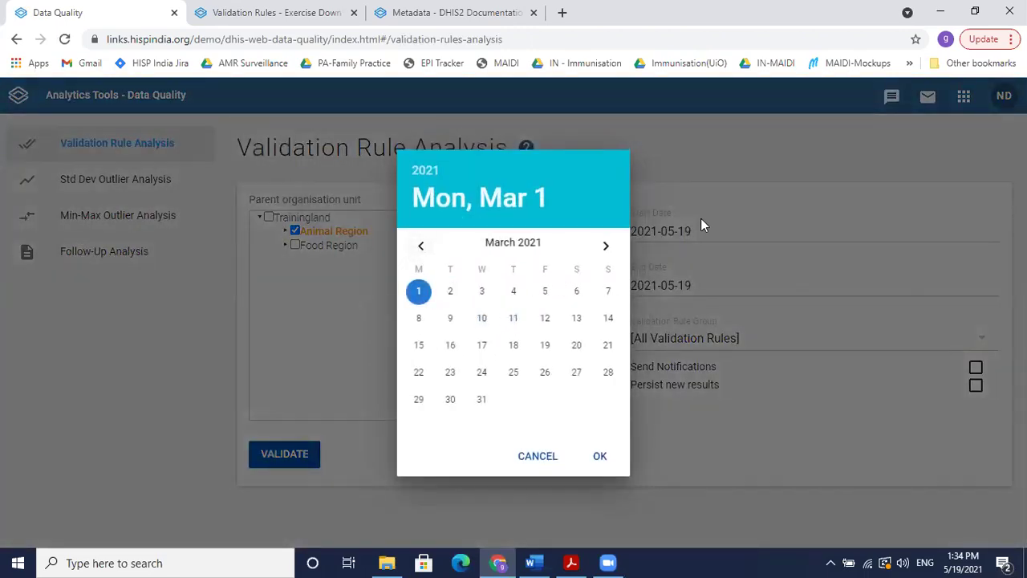
click(600, 456)
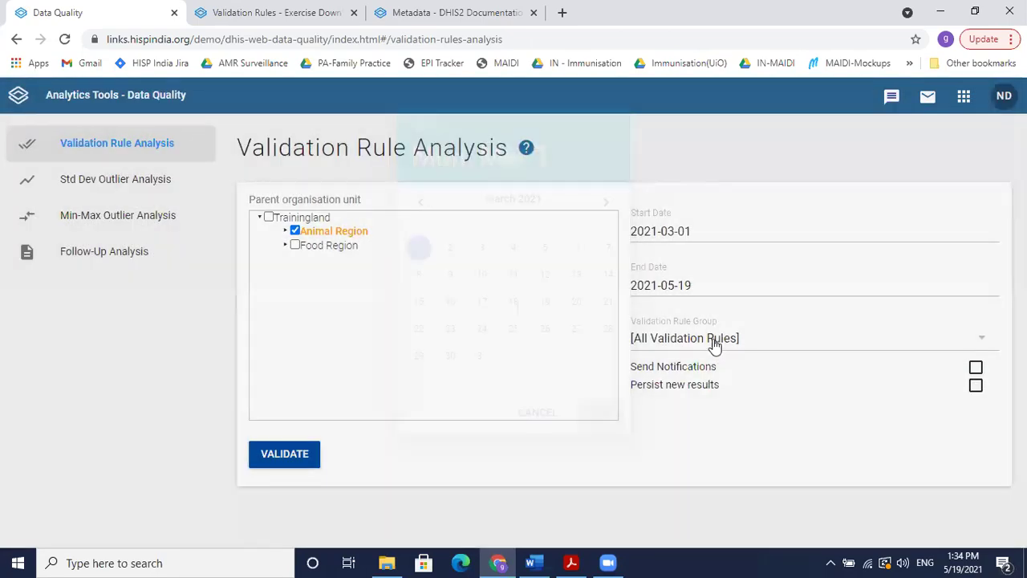
click(714, 342)
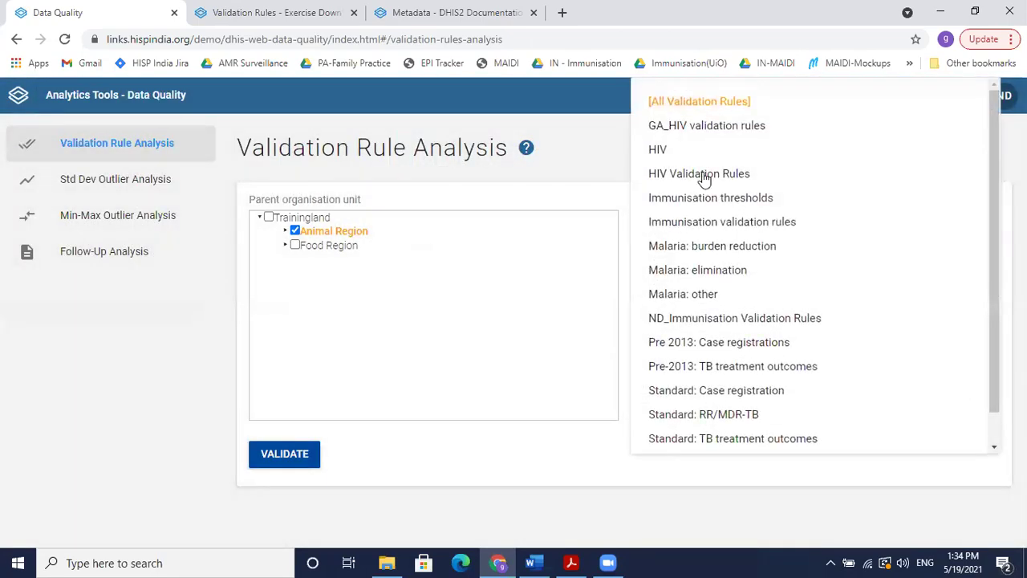
click(737, 128)
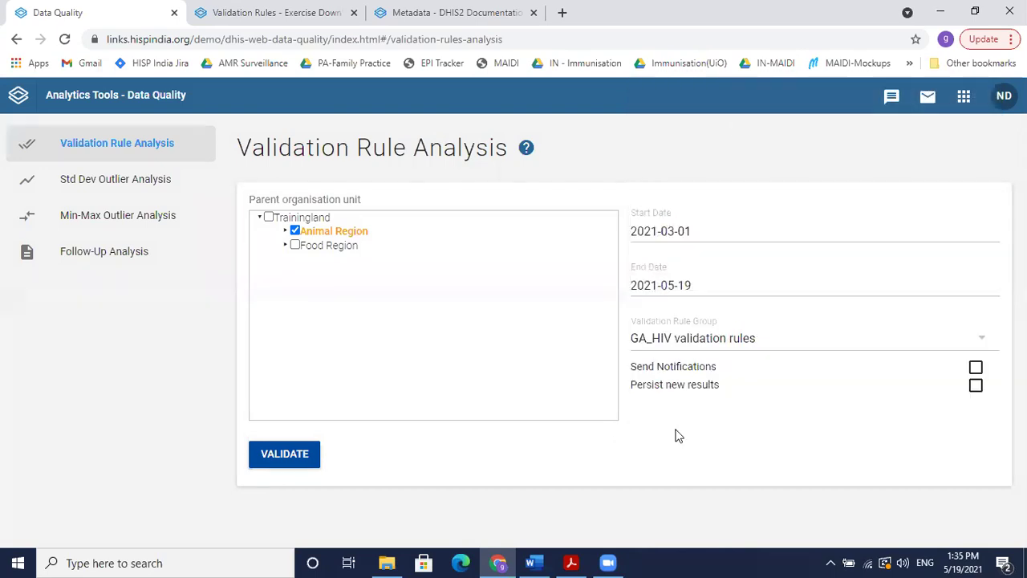
Step: Run the validation and open the details of the March 2021 result
click(294, 466)
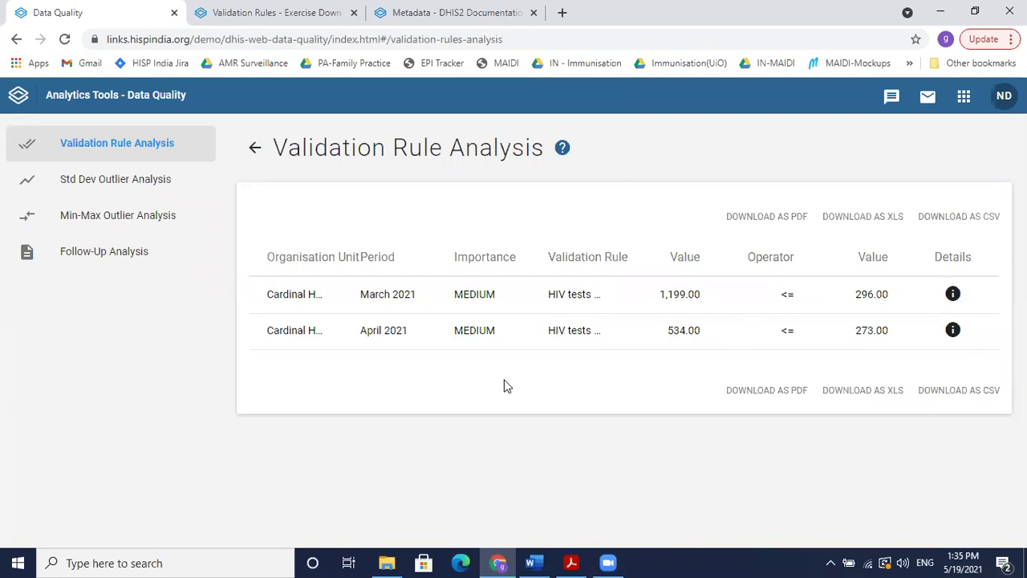
click(953, 295)
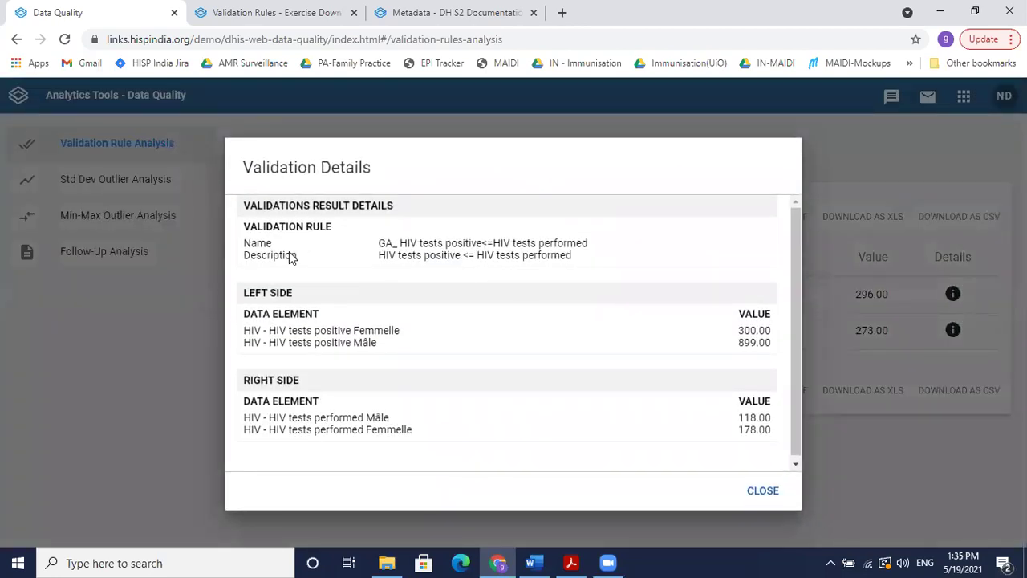